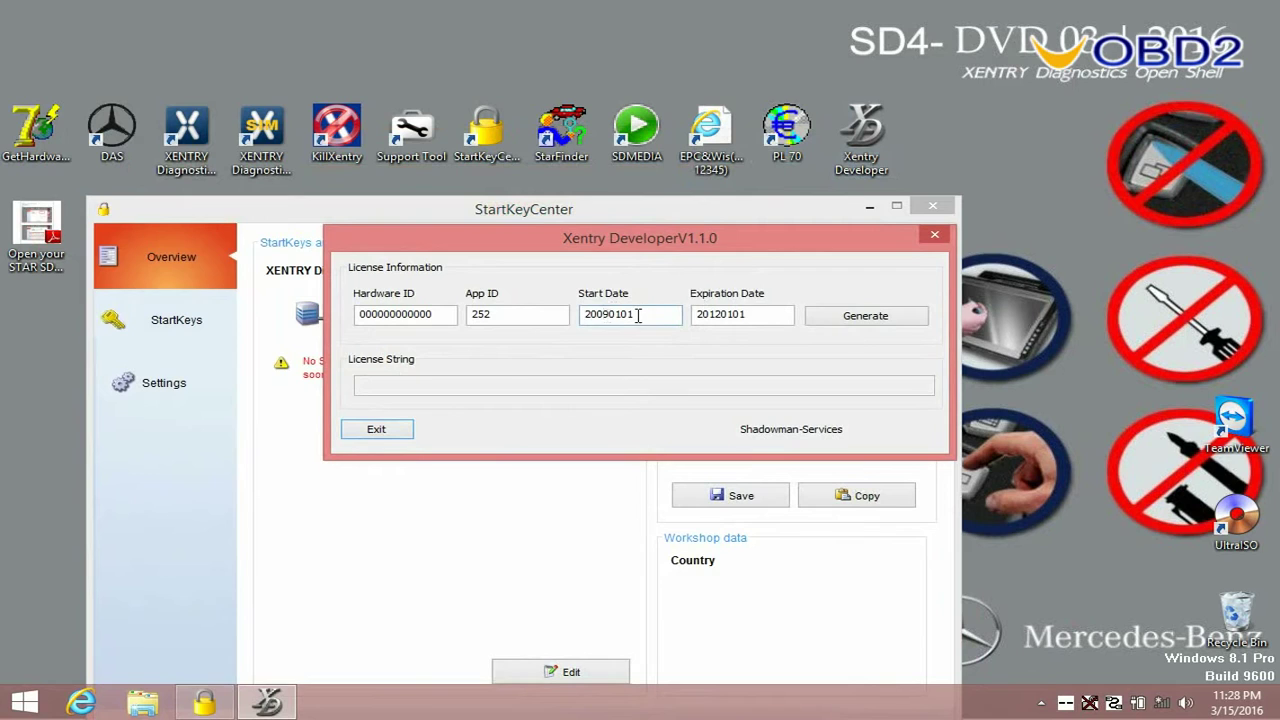
Set the licence start date to 20120101 and the expiration date to 20200101.
key("BackSpace")
type("12")
left_click(721, 319)
key("BackSpace")
key("BackSpace")
type("20")
Enter this PC's hardware ID from StartKeyCenter into the generator's Hardware ID field.
left_click_drag(598, 241, 765, 24)
left_click(771, 297)
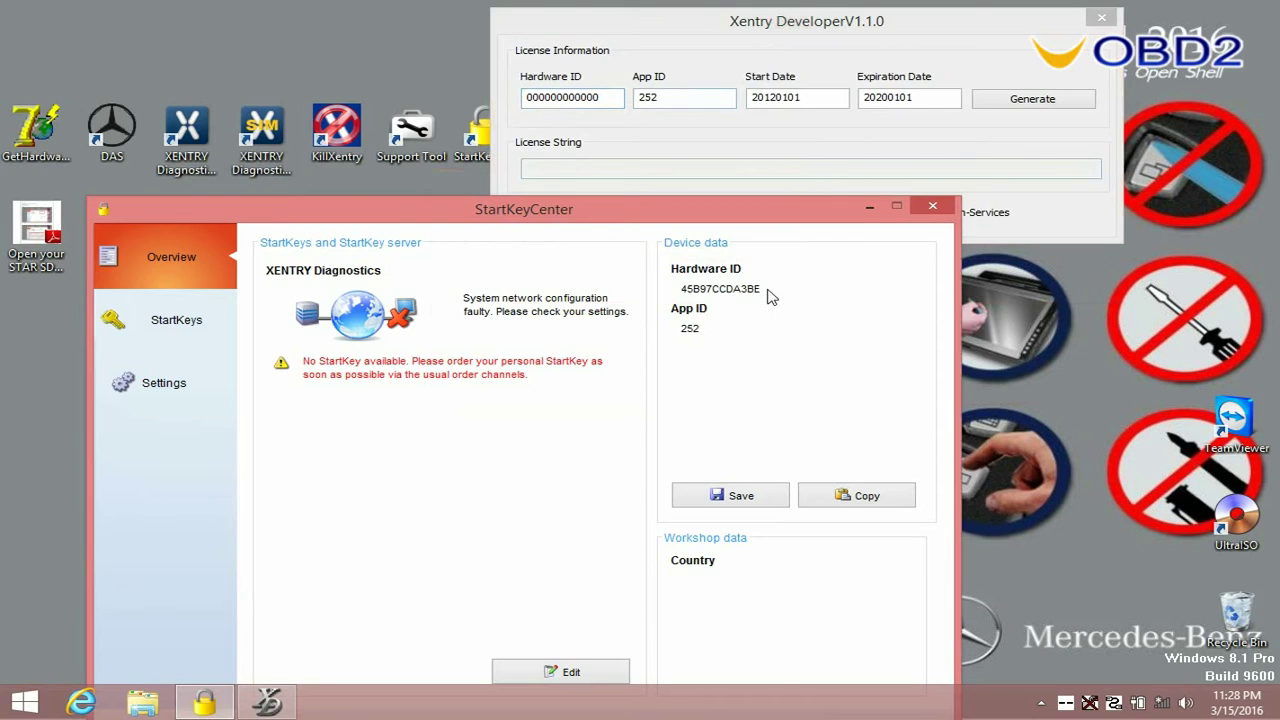
left_click(601, 97)
key("BackSpace")
key("BackSpace")
key("BackSpace")
key("BackSpace")
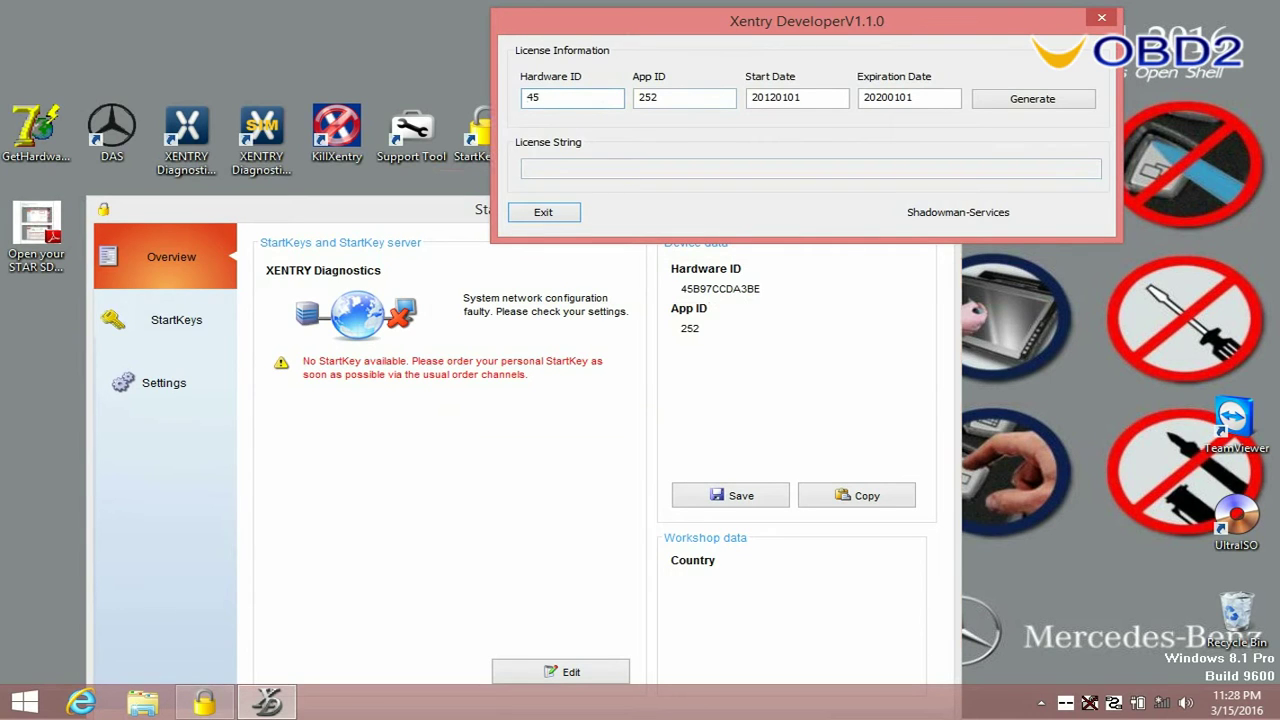
type("97CCDA3BE")
Generate the licence string, copy it, and close Xentry Developer.
left_click(1014, 104)
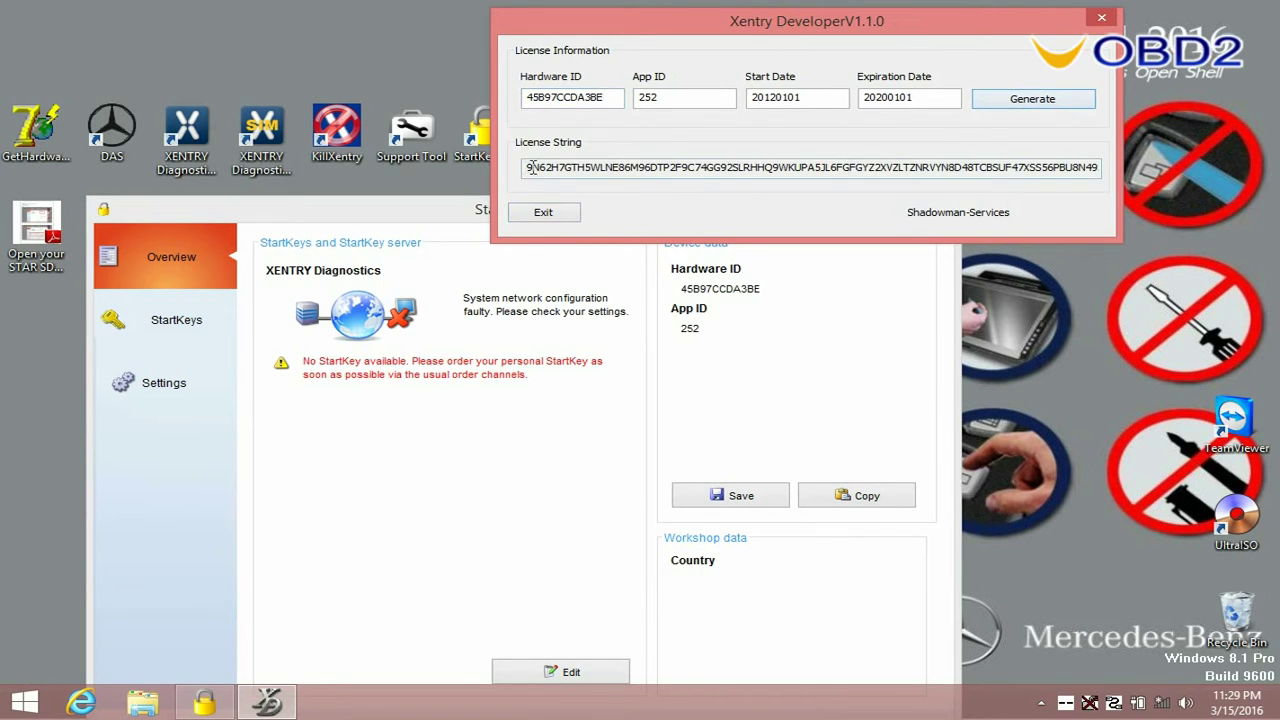
left_click_drag(526, 168, 1108, 177)
right_click(1080, 175)
left_click(1085, 228)
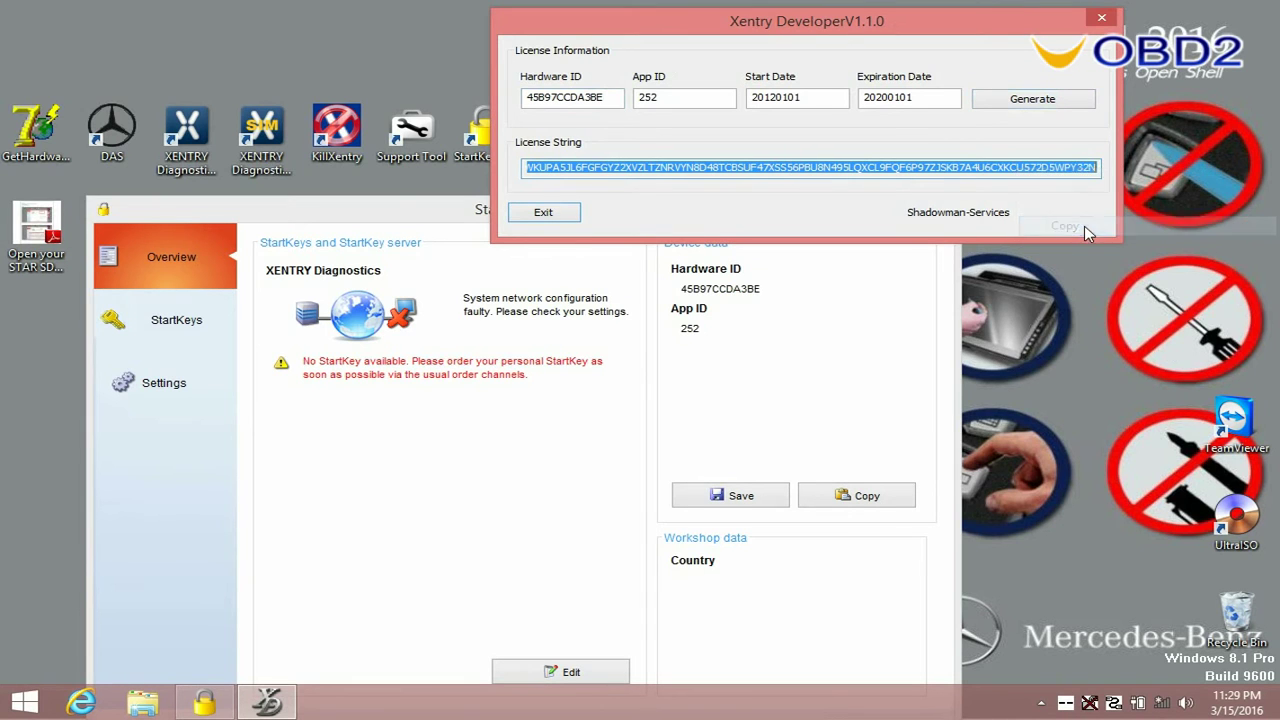
left_click(1102, 20)
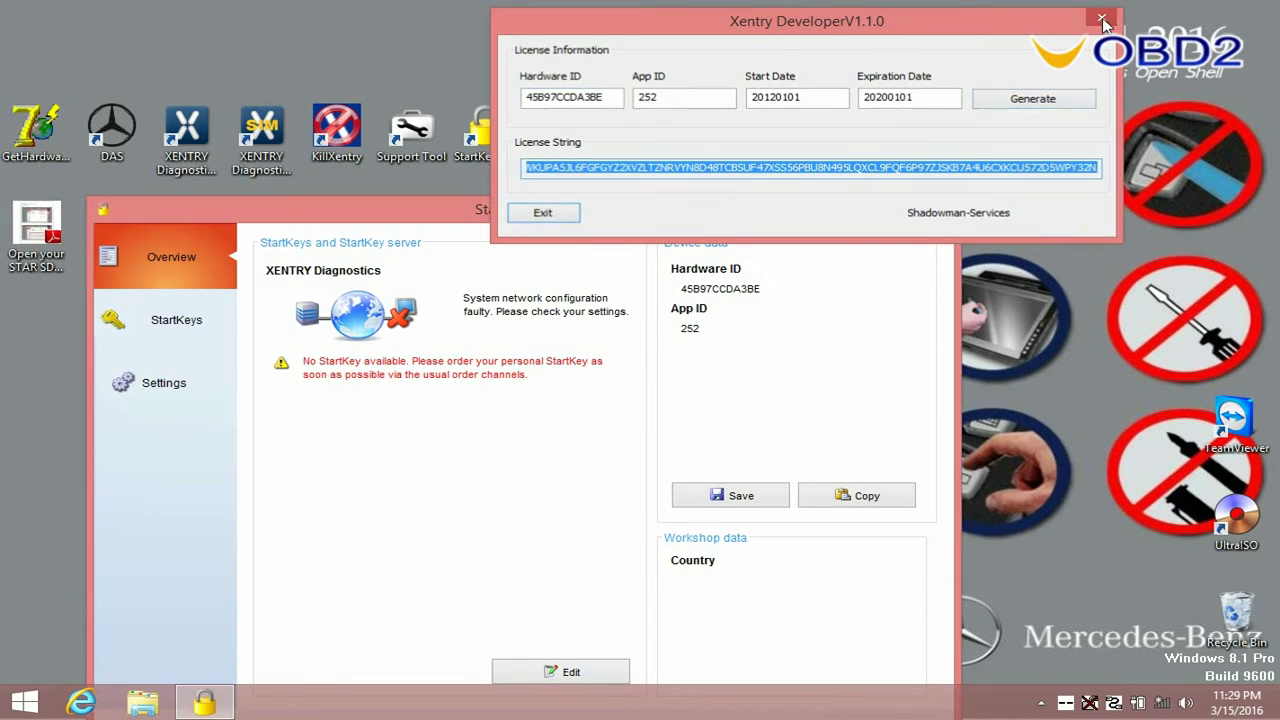
left_click(176, 330)
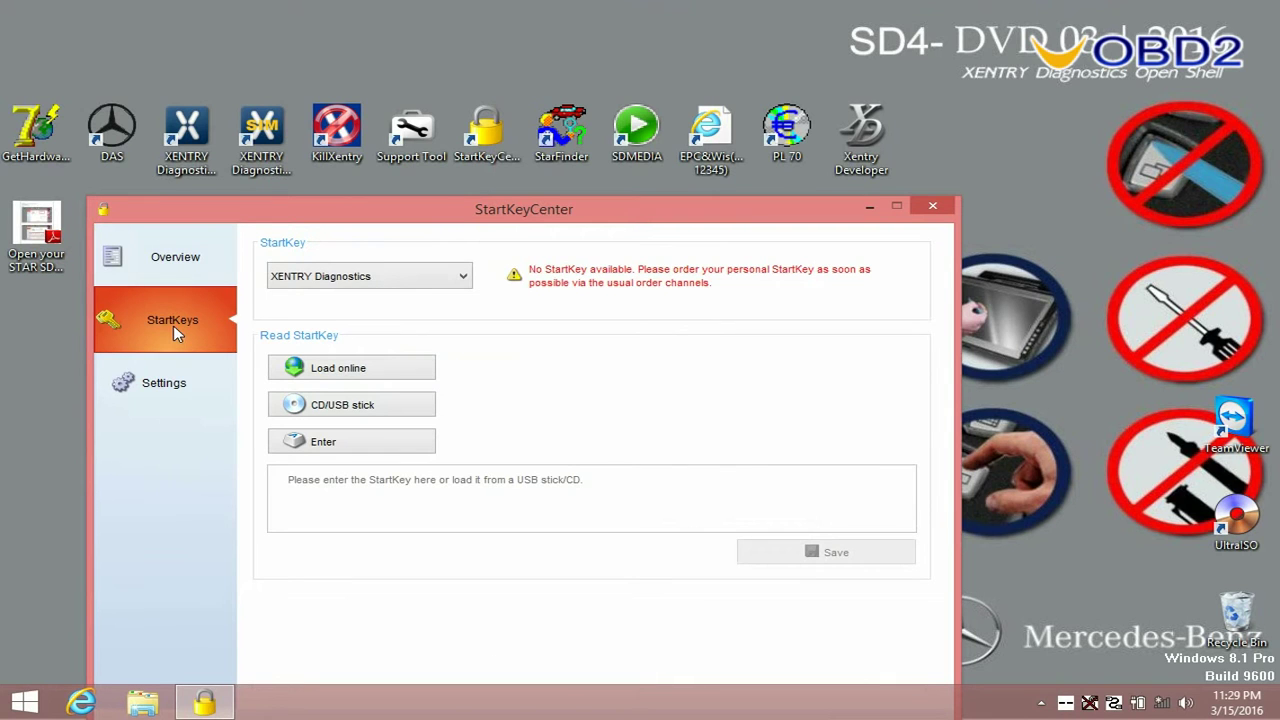
Paste the licence string as the XENTRY Diagnostics StartKey, save it (valid 01.01.2012–01.01.2020), and close StartKeyCenter.
left_click(353, 442)
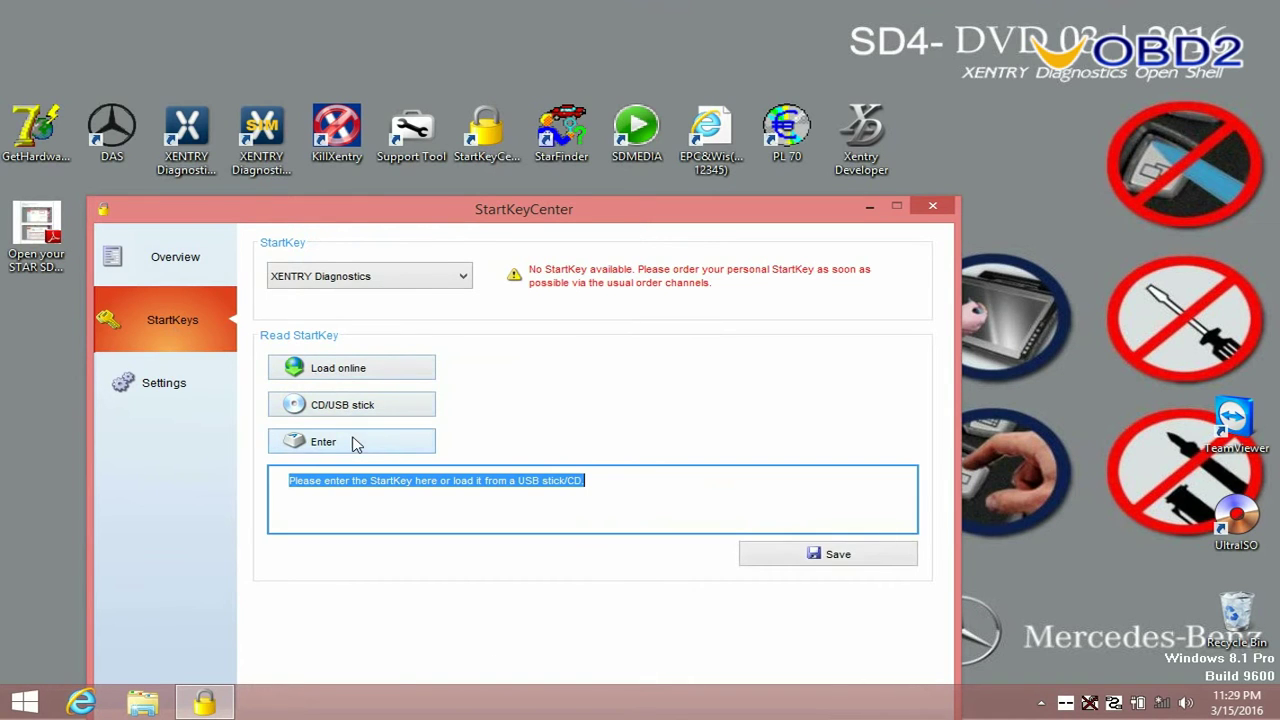
key("BackSpace")
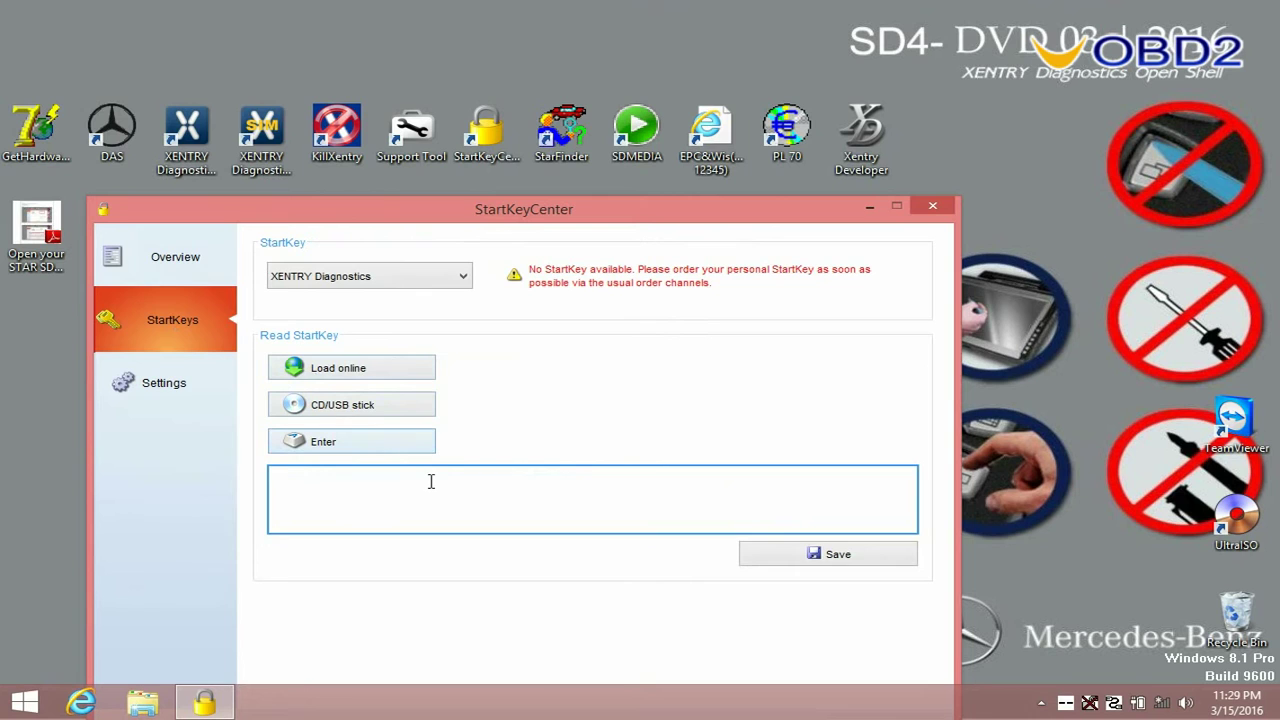
key("ctrl+v")
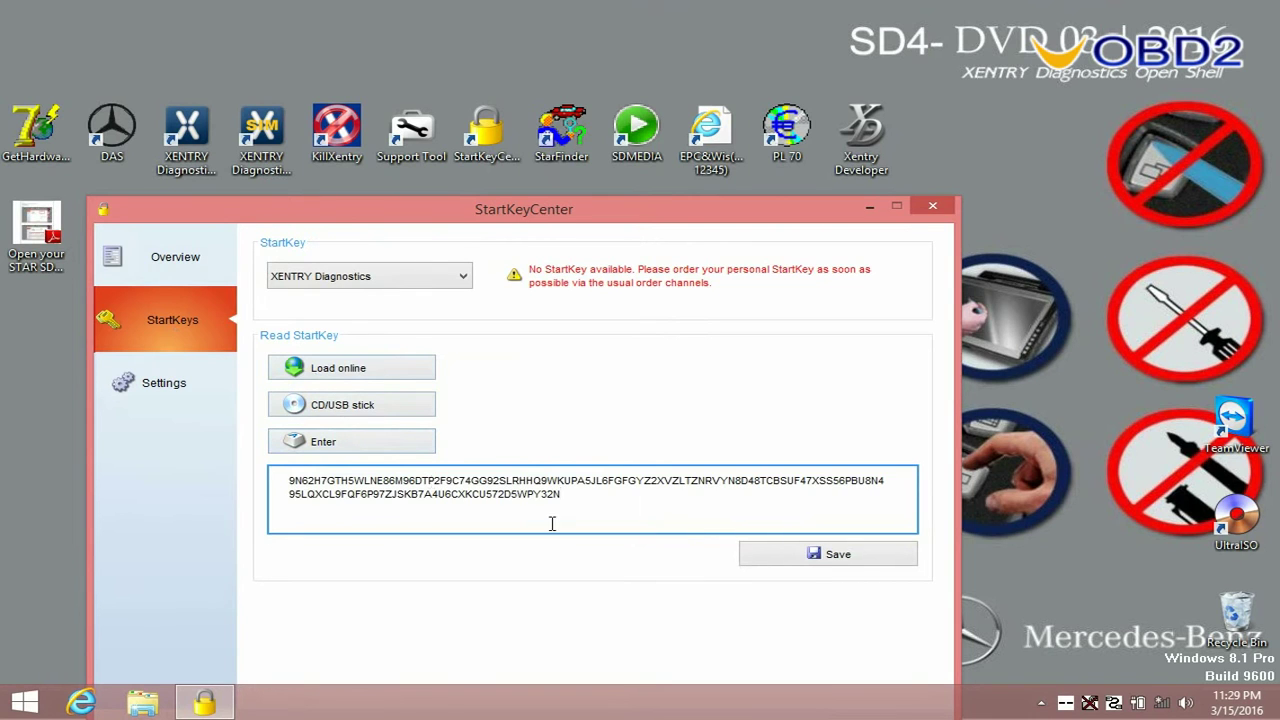
left_click(800, 560)
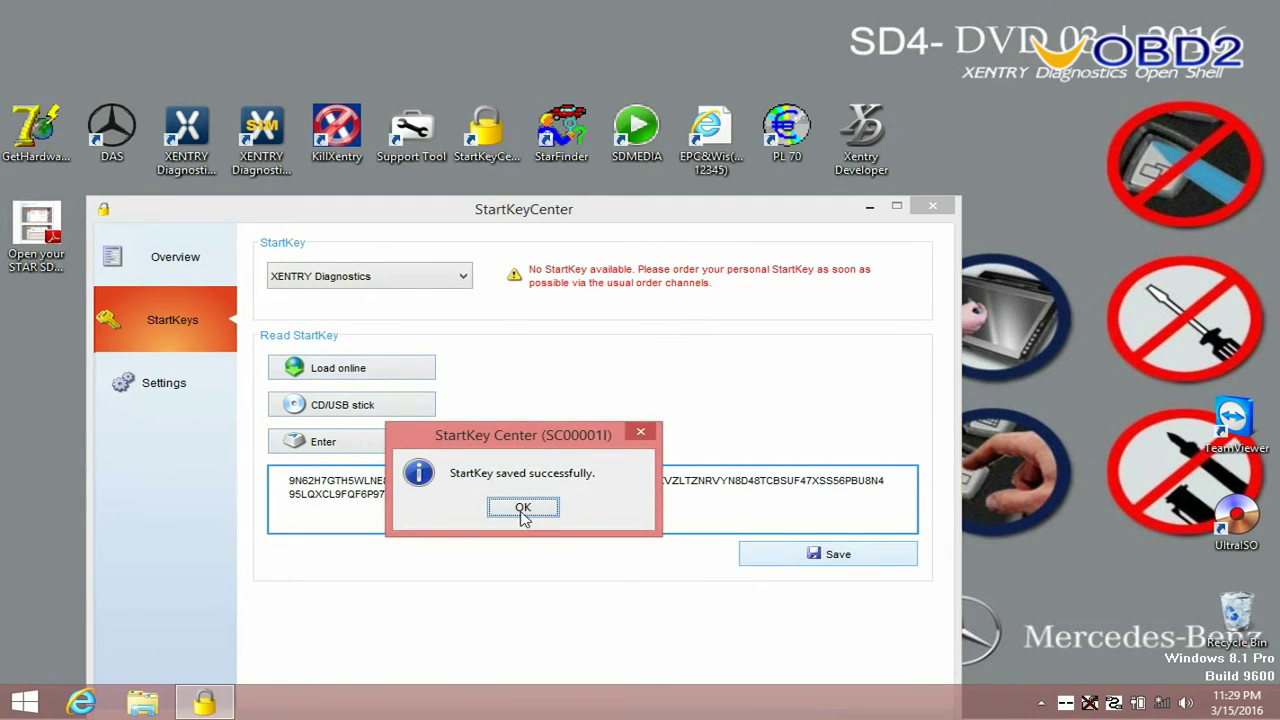
left_click(522, 509)
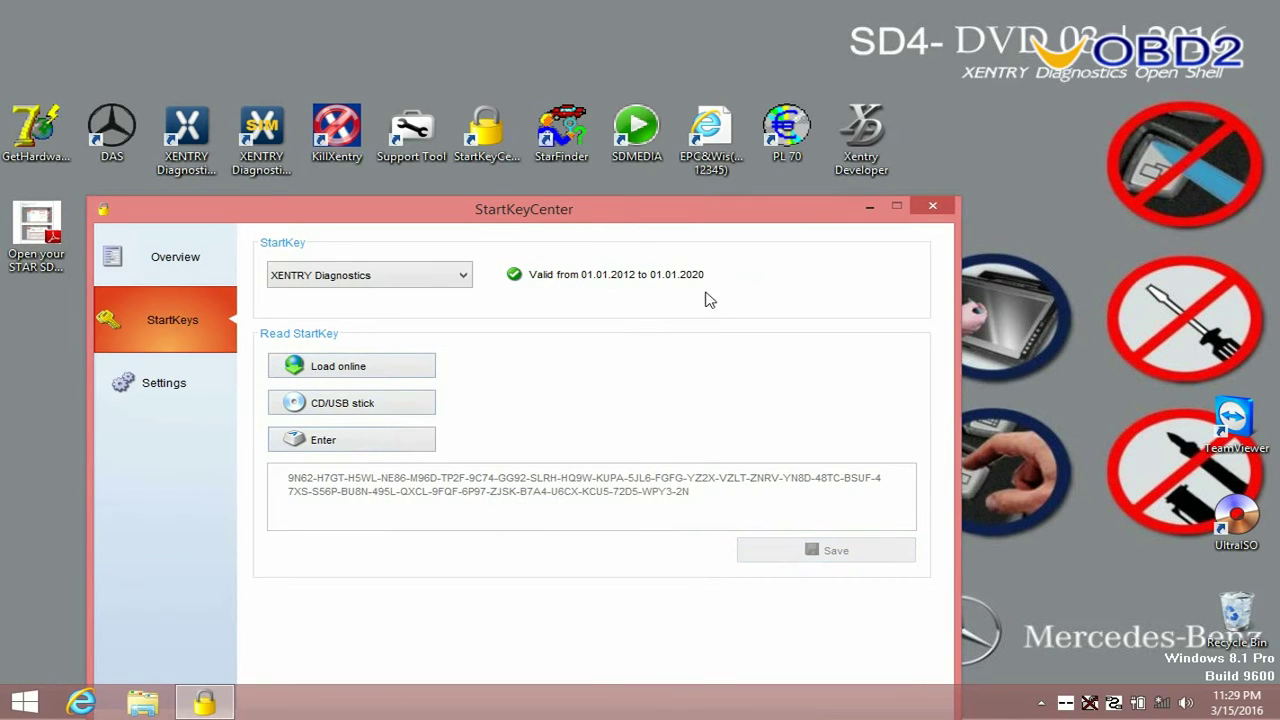
left_click_drag(707, 275, 548, 275)
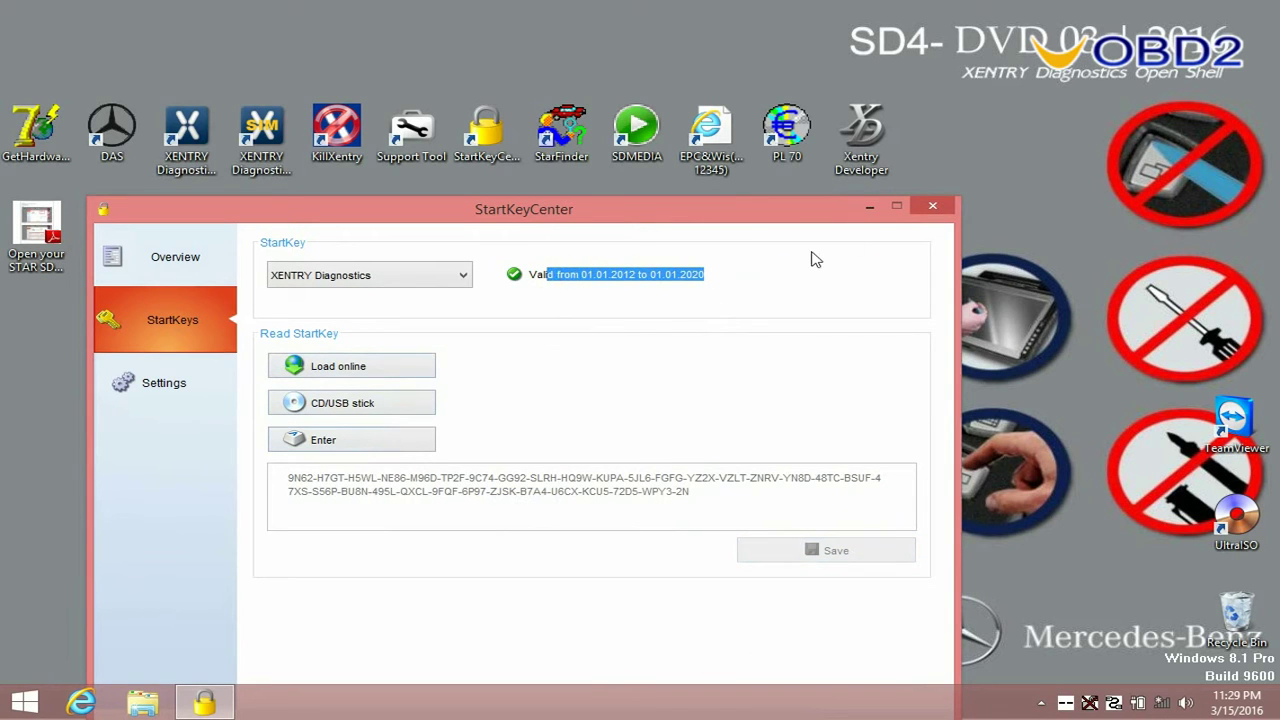
left_click(939, 207)
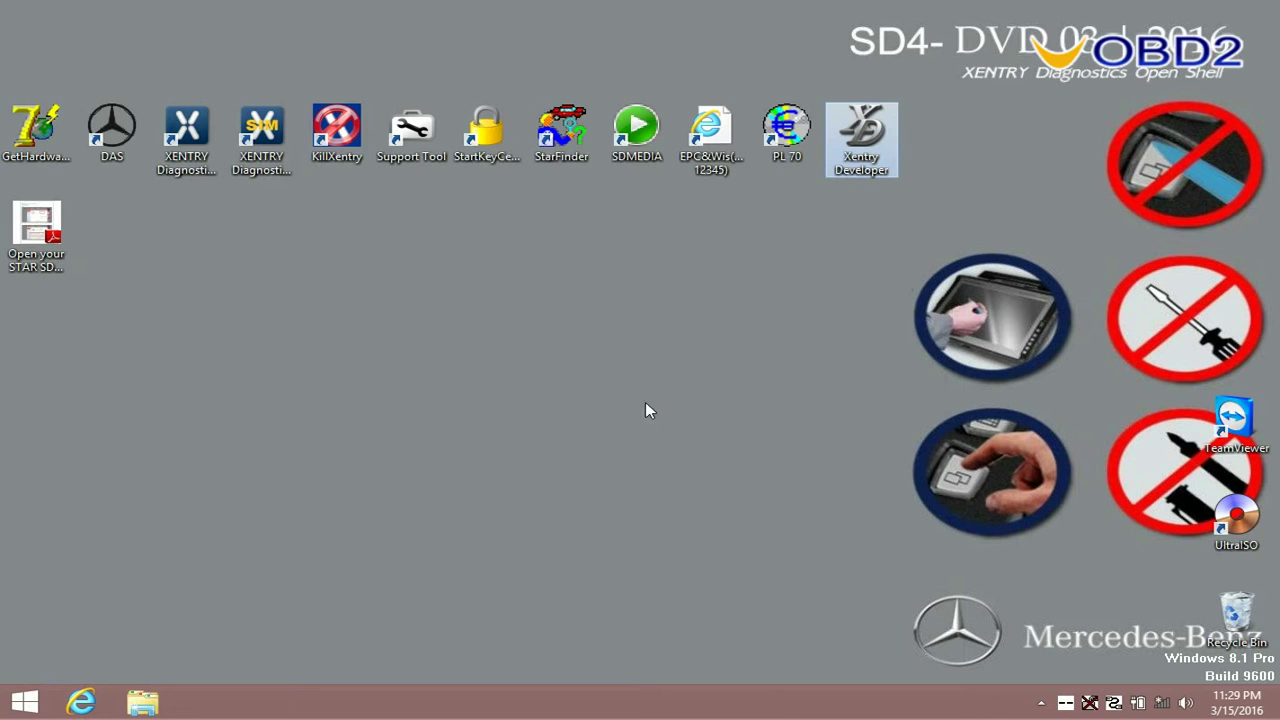
Open File Explorer and navigate to C:\ProgramData\LicDir.
left_click(133, 705)
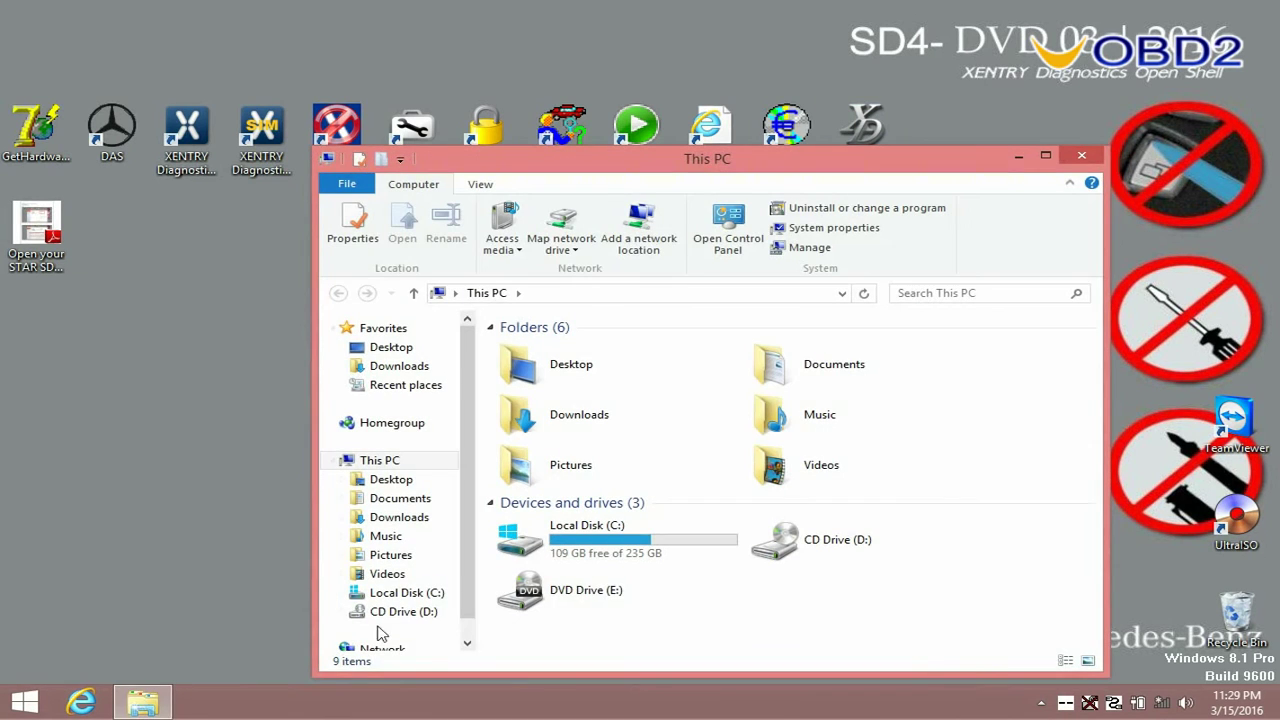
left_click(580, 548)
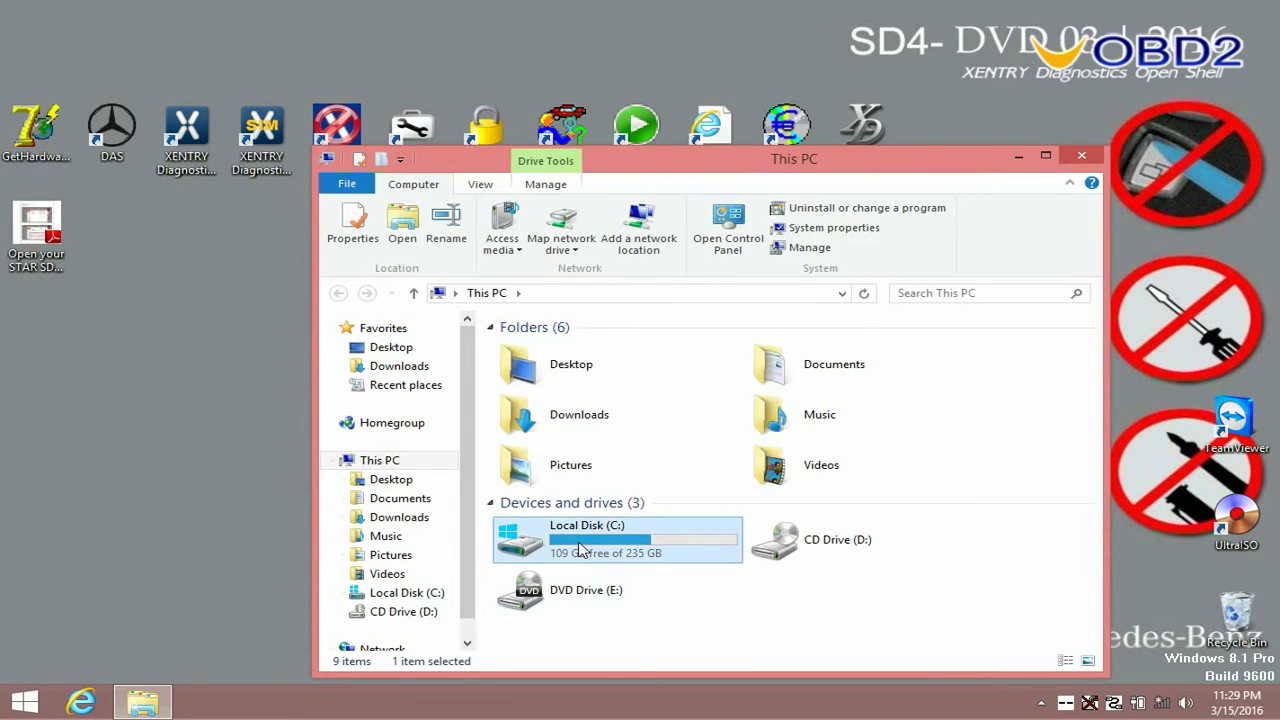
right_click(580, 548)
left_click(629, 243)
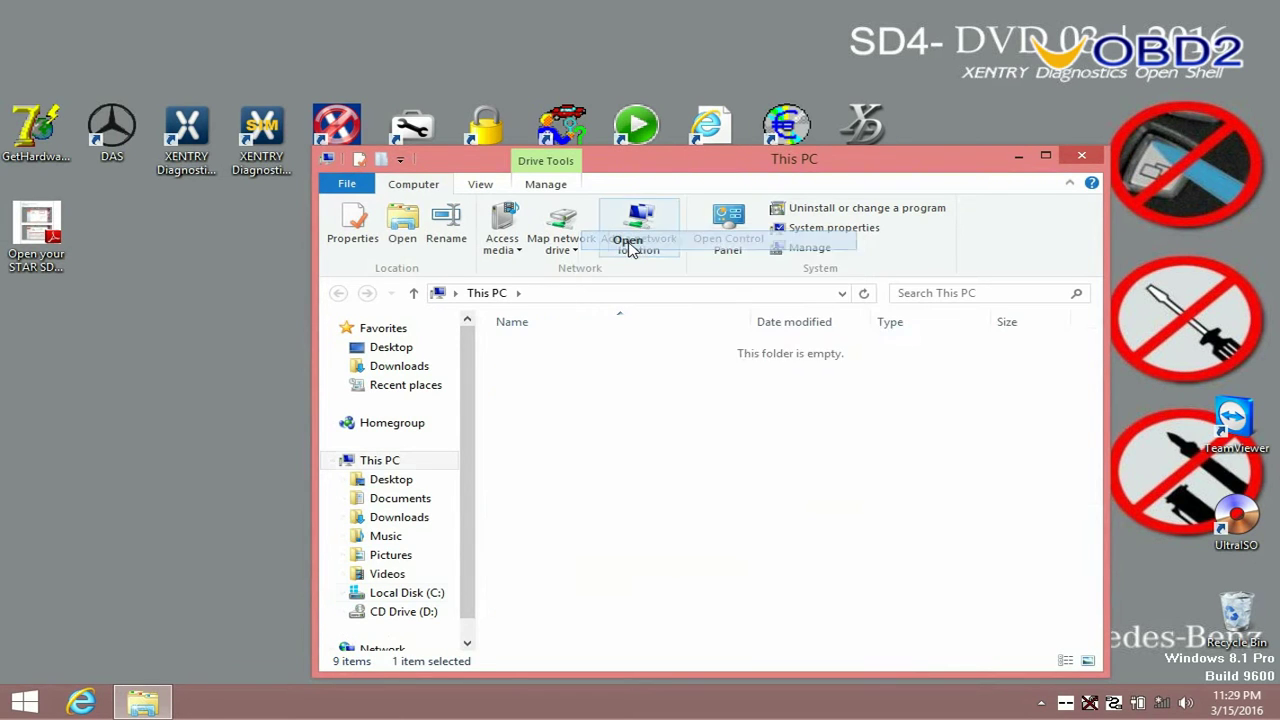
right_click(545, 464)
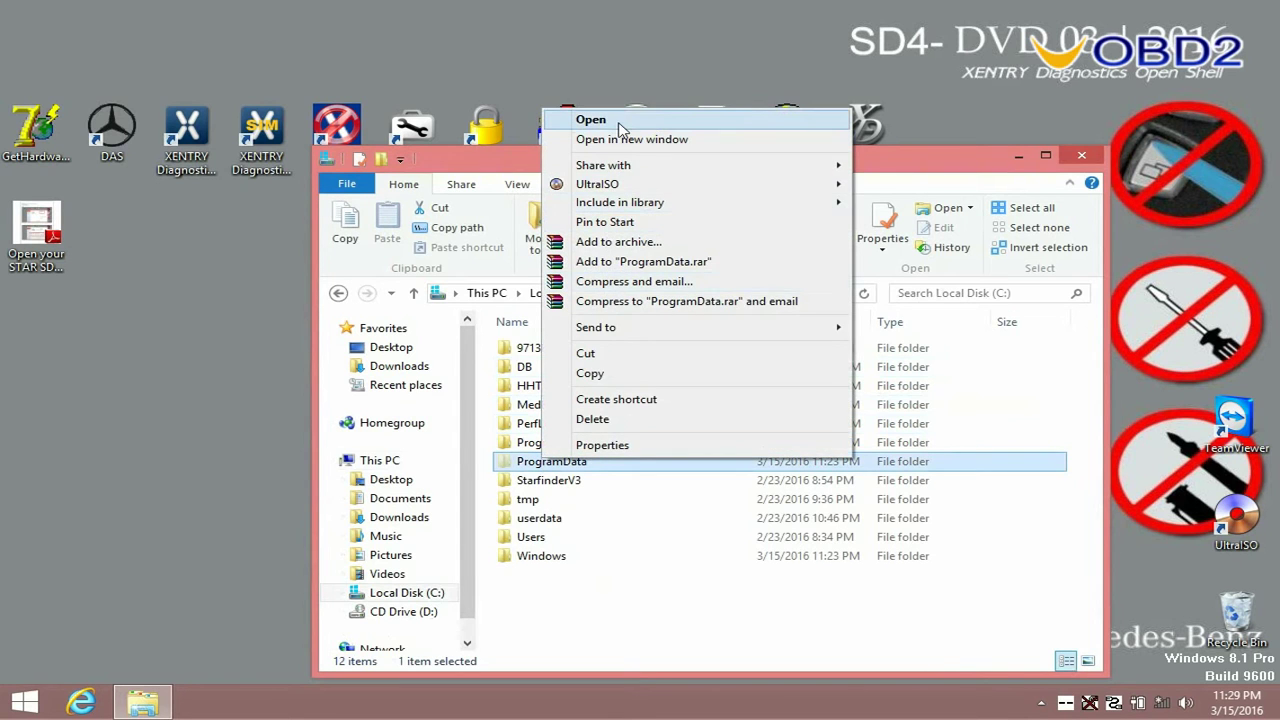
left_click(619, 121)
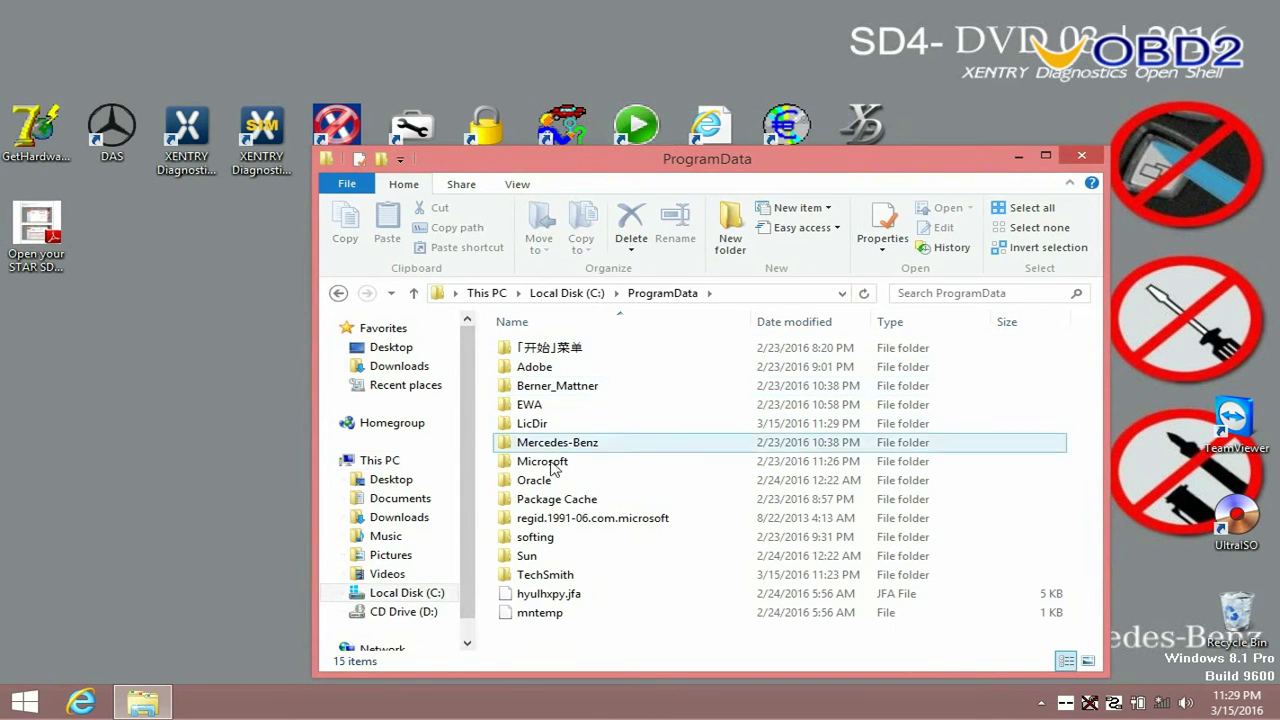
left_click(533, 424)
right_click(533, 424)
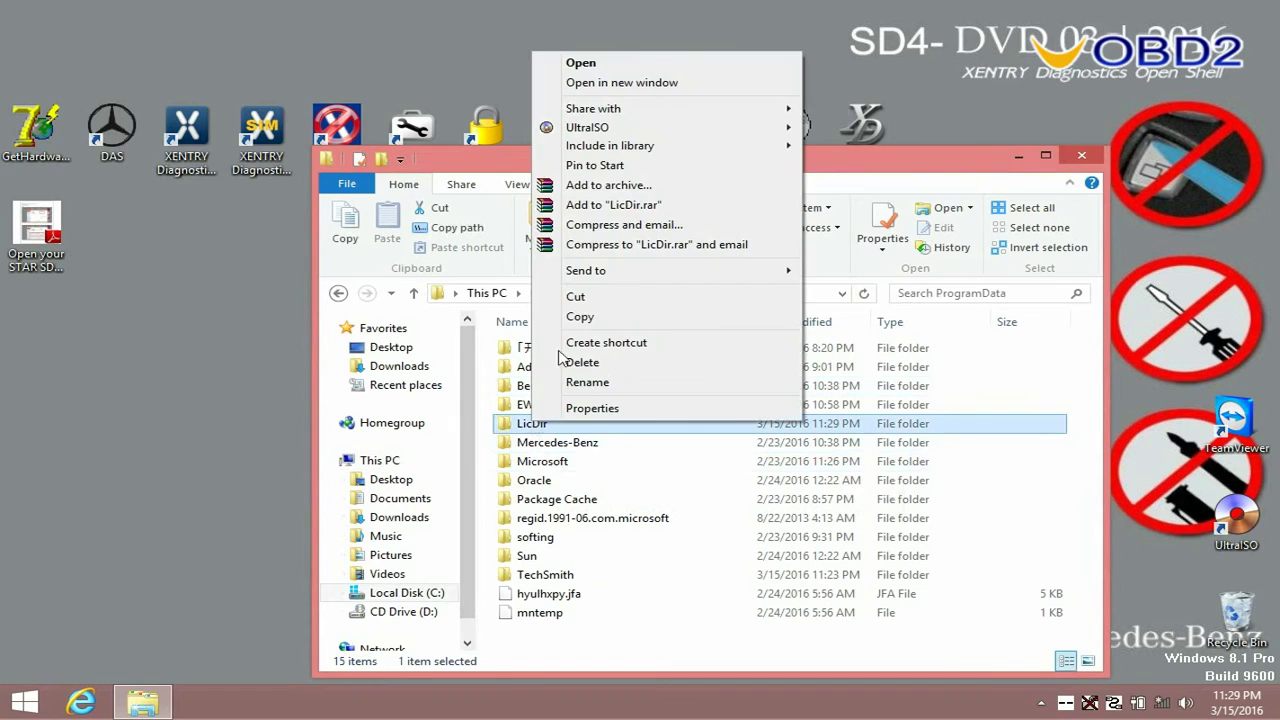
left_click(577, 62)
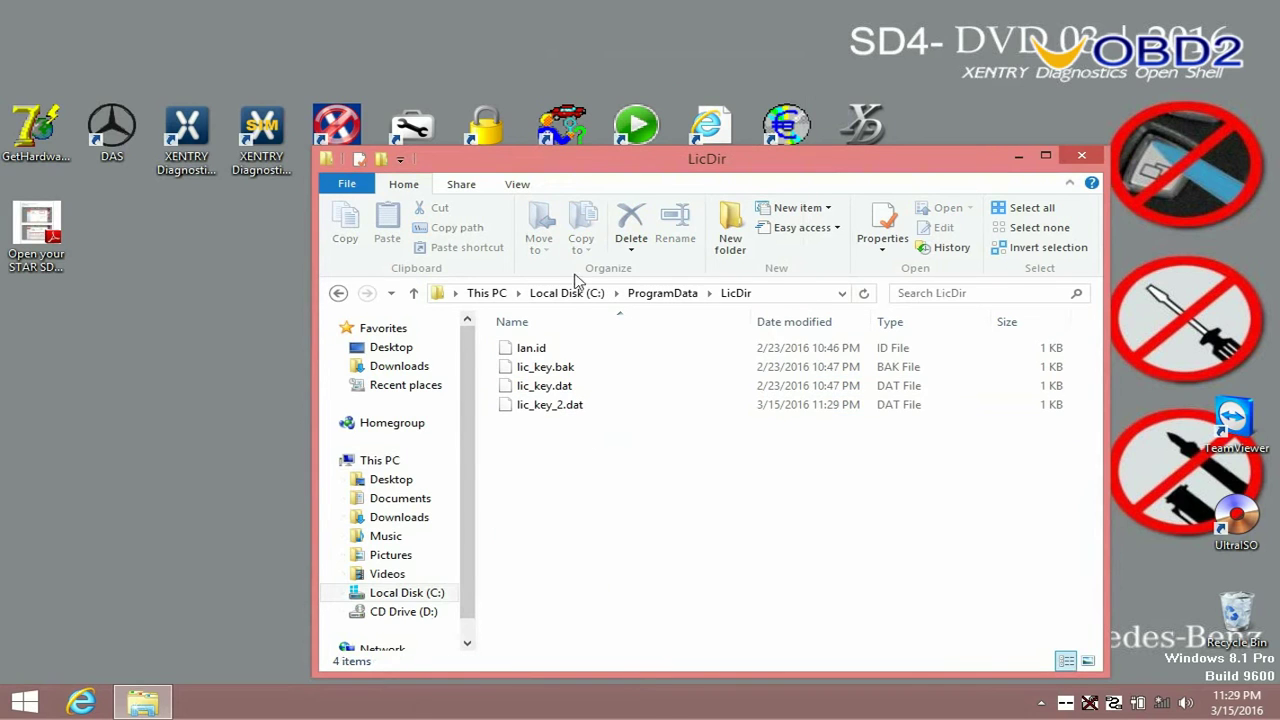
Duplicate lic_key_2.dat in the same folder as lic_key_2 - Copy.dat.
right_click(540, 416)
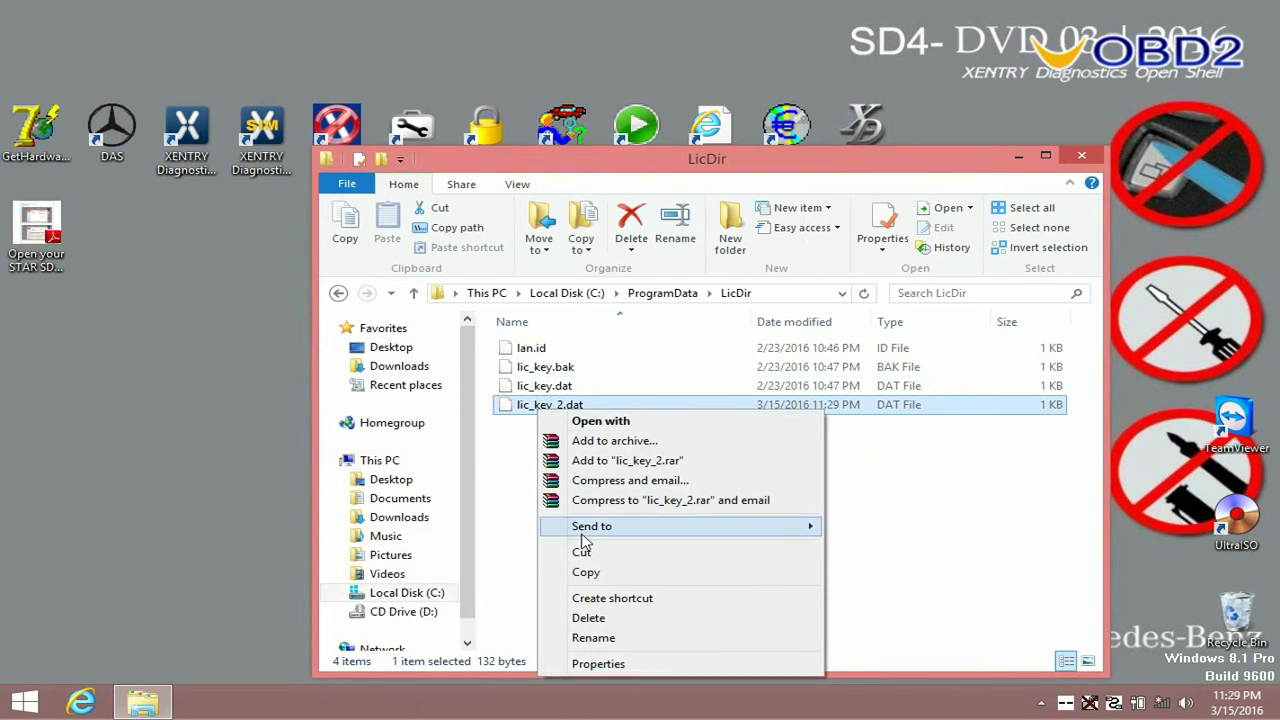
left_click(588, 576)
left_click(553, 515)
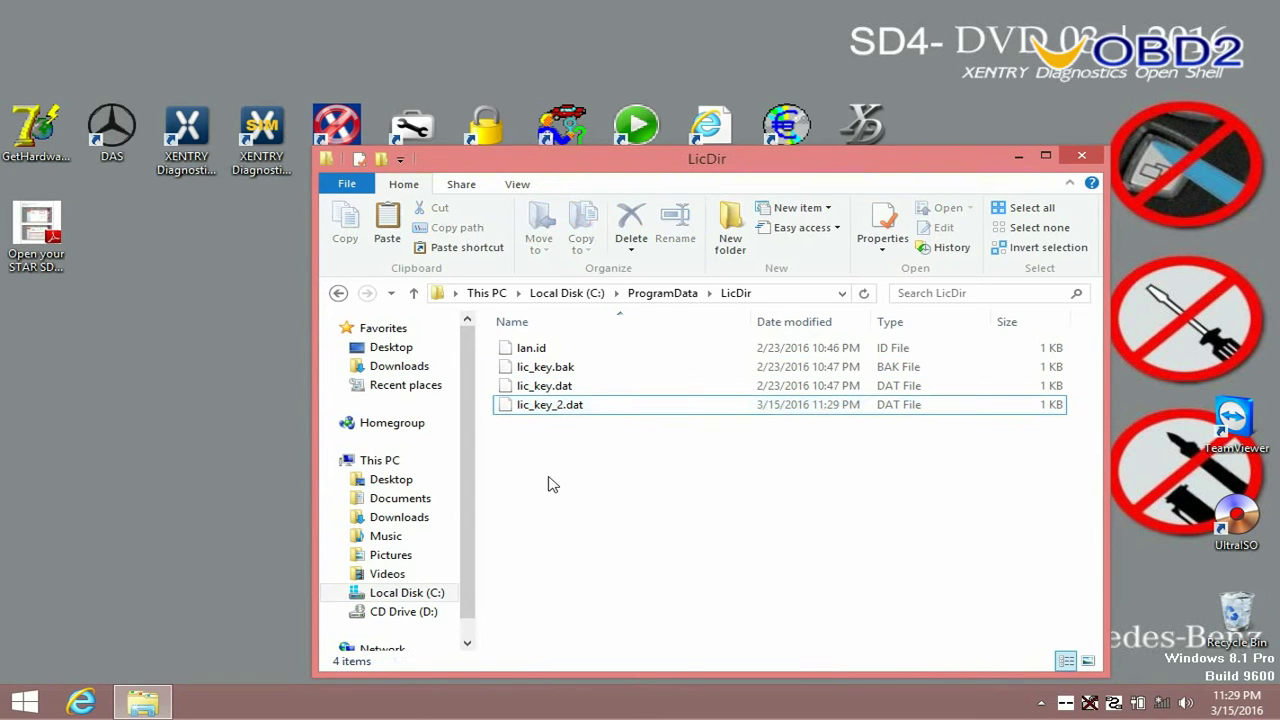
right_click(549, 463)
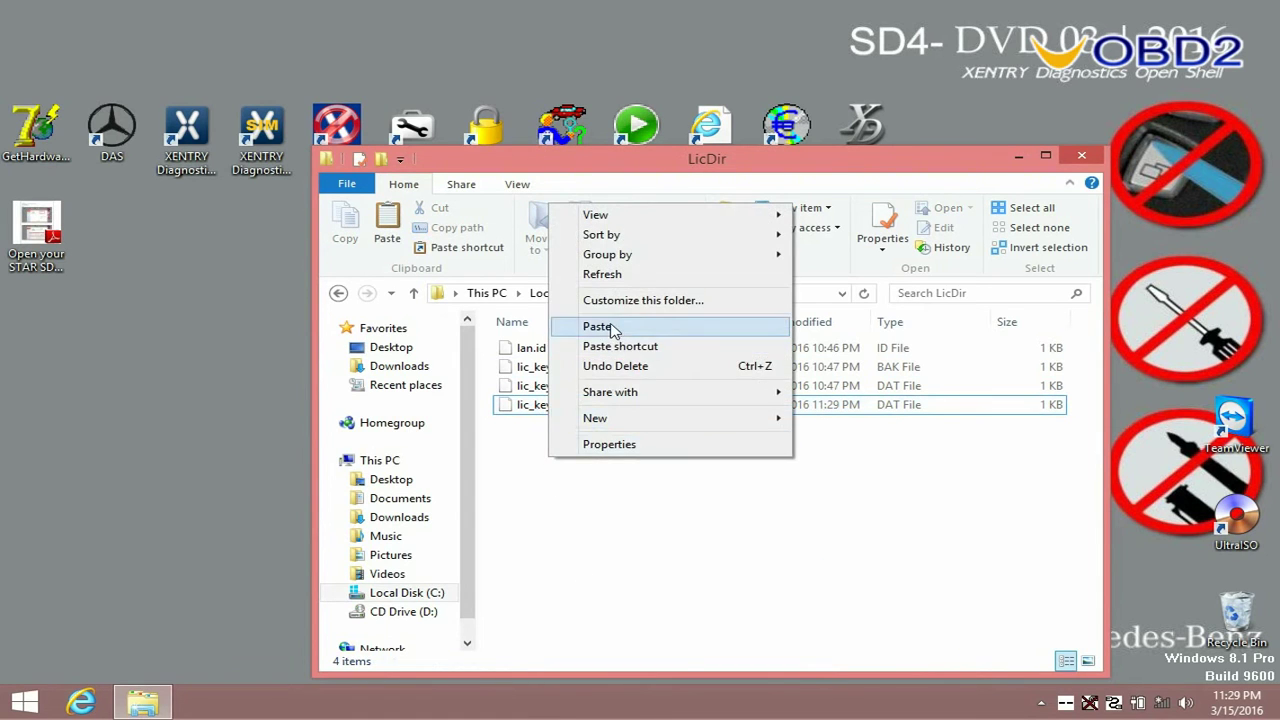
left_click(614, 326)
left_click(608, 406)
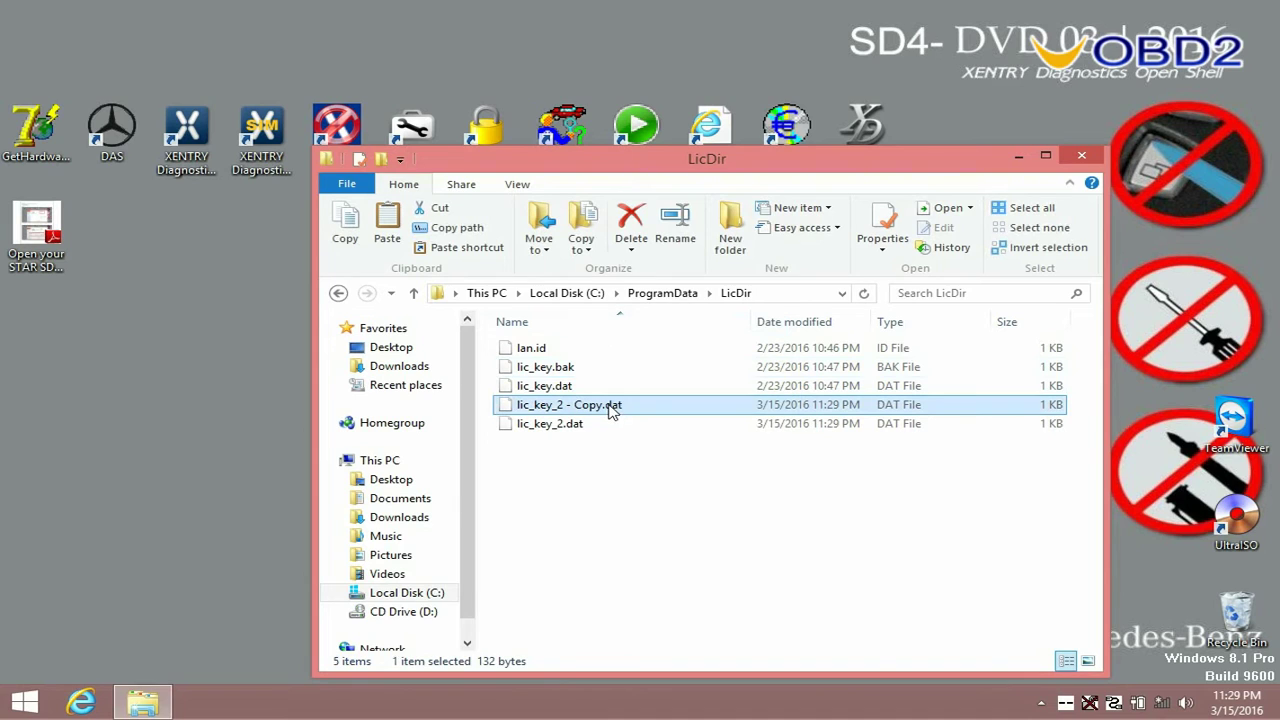
Rename the duplicate to lic_key_2.x4711, accepting the extension change.
left_click_drag(606, 406, 566, 406)
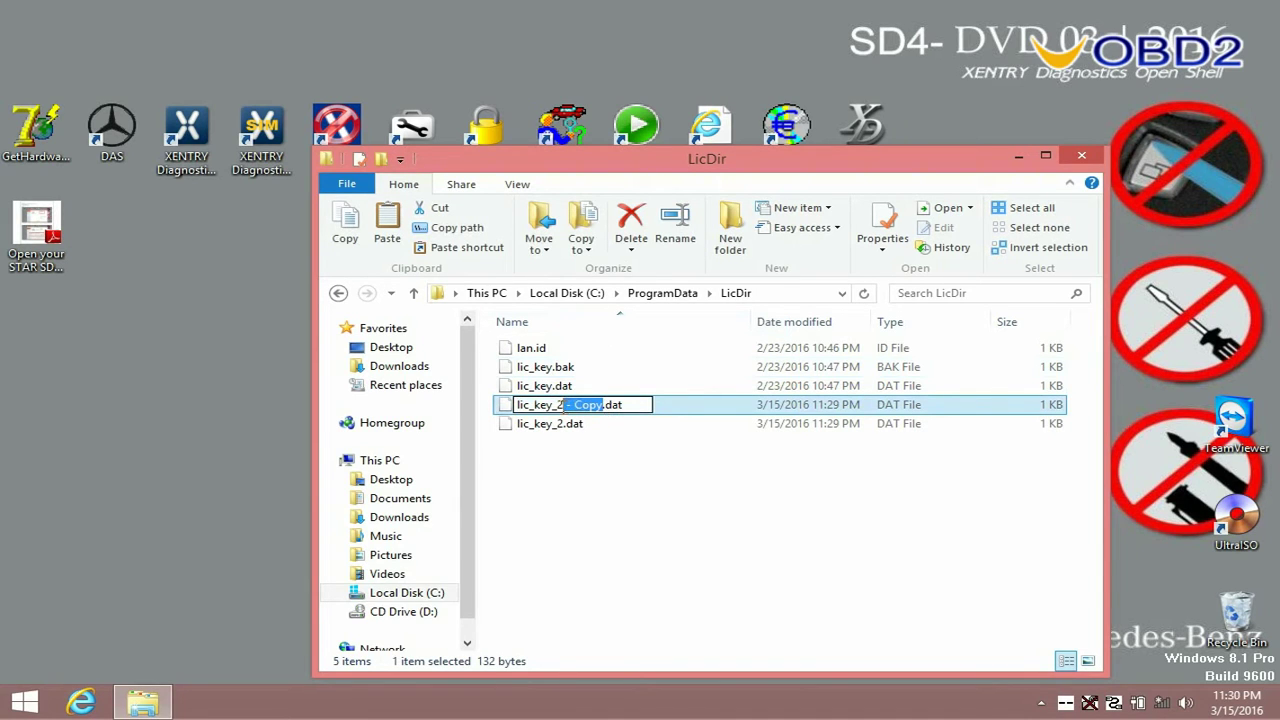
key("Delete")
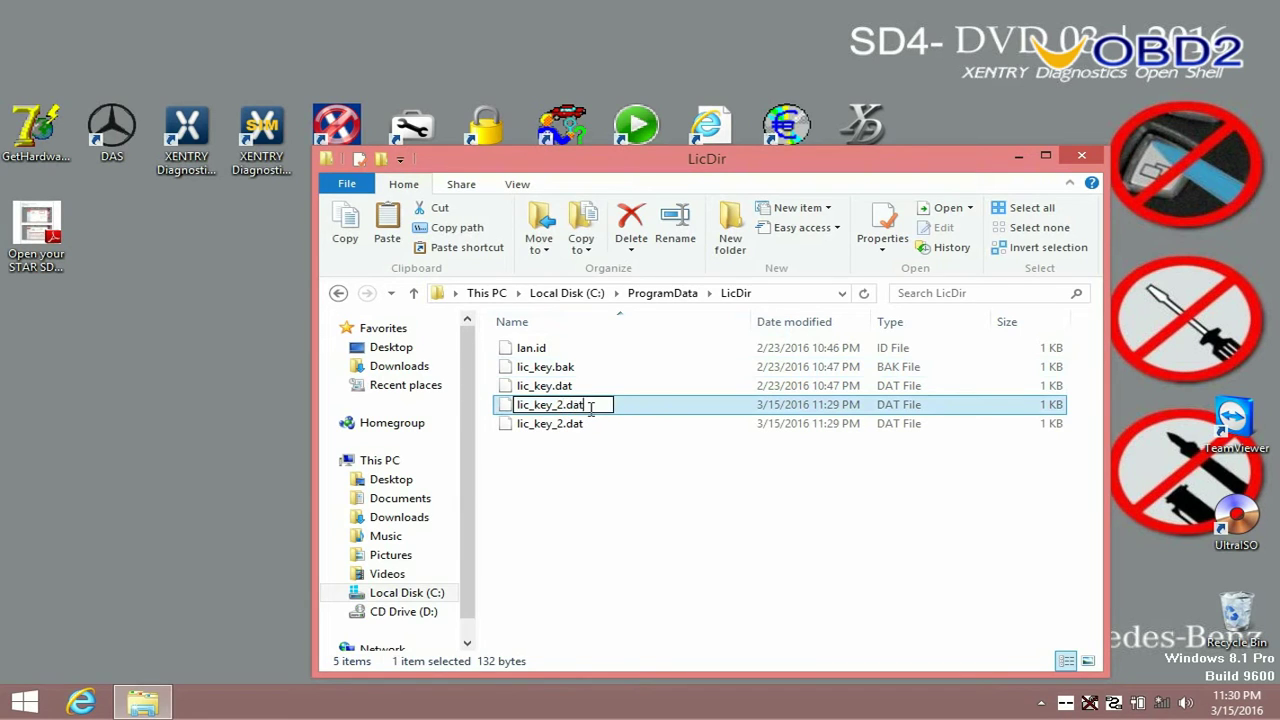
key("BackSpace")
key("BackSpace")
type("x4711")
key("Return")
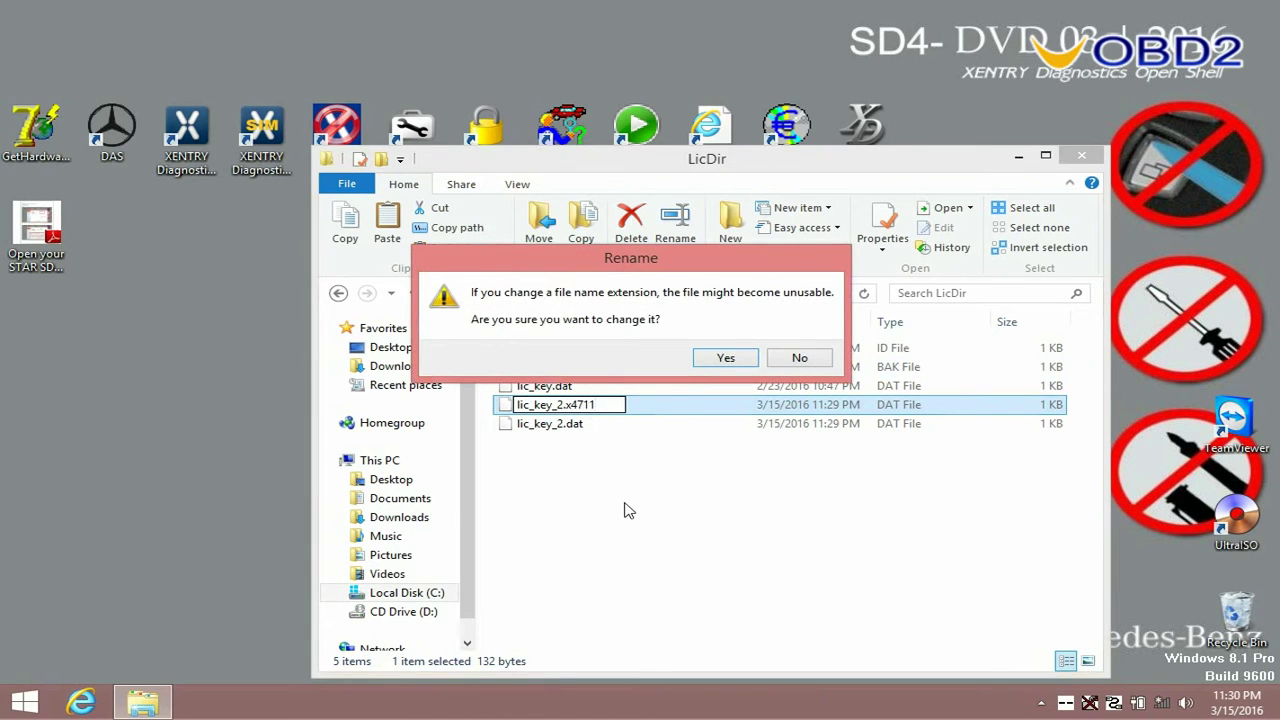
left_click(725, 358)
Make lic_key_2.x4711 read-only and close the LicDir window.
right_click(531, 424)
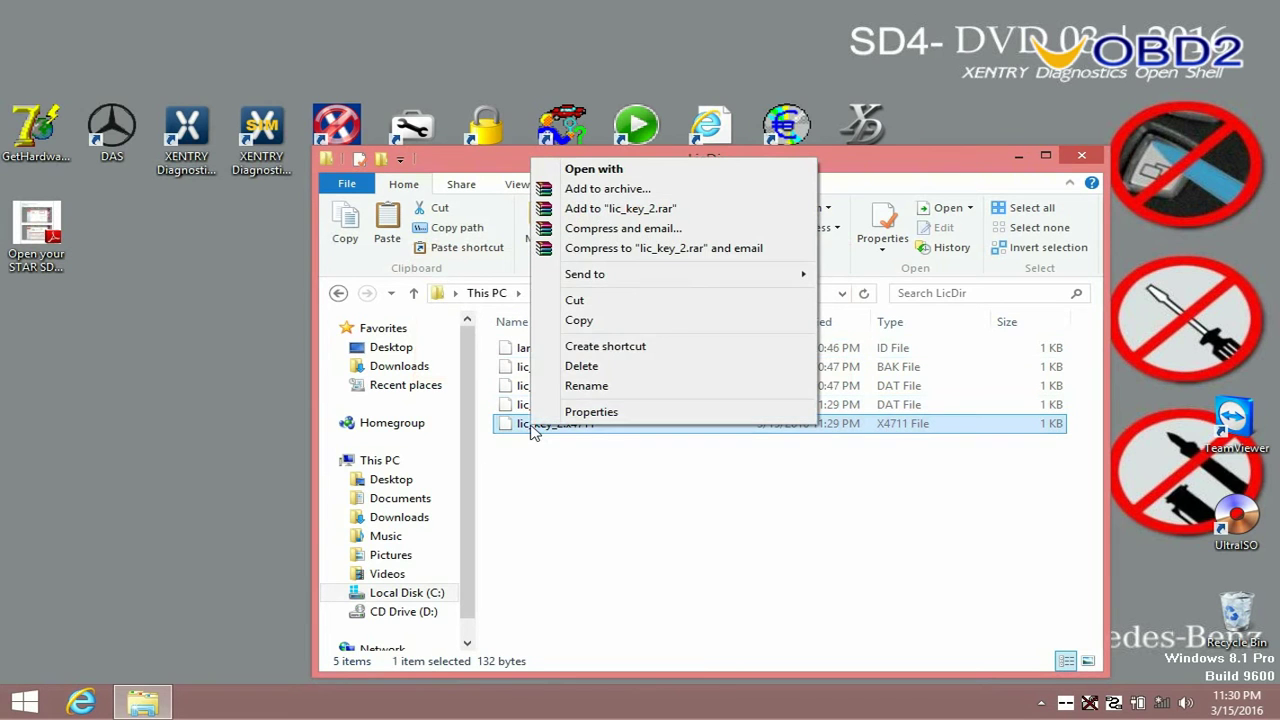
left_click(590, 412)
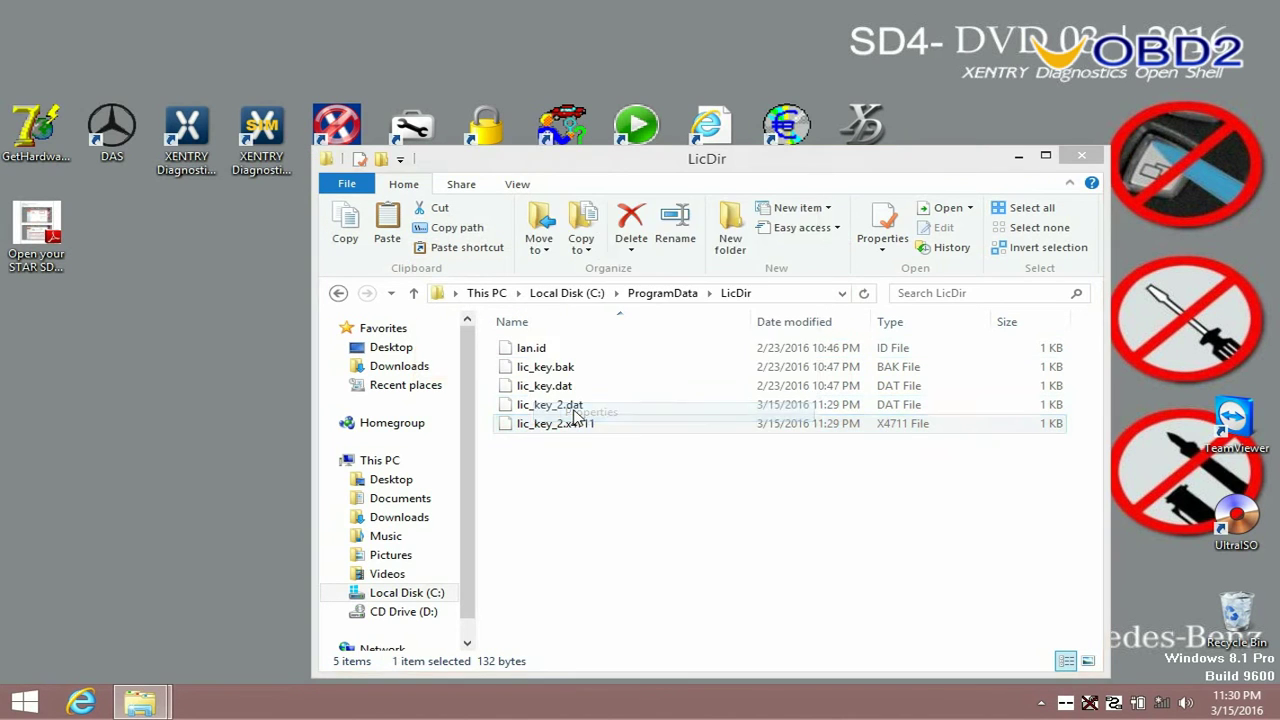
left_click(639, 558)
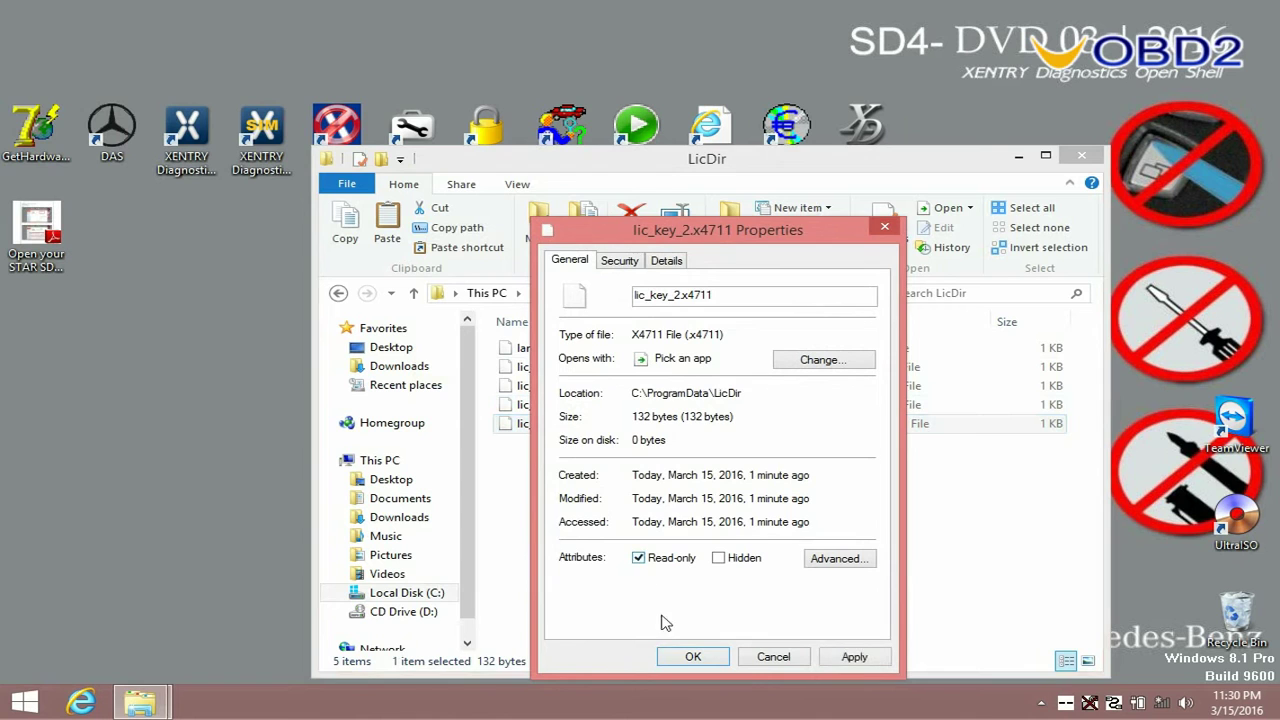
left_click(690, 657)
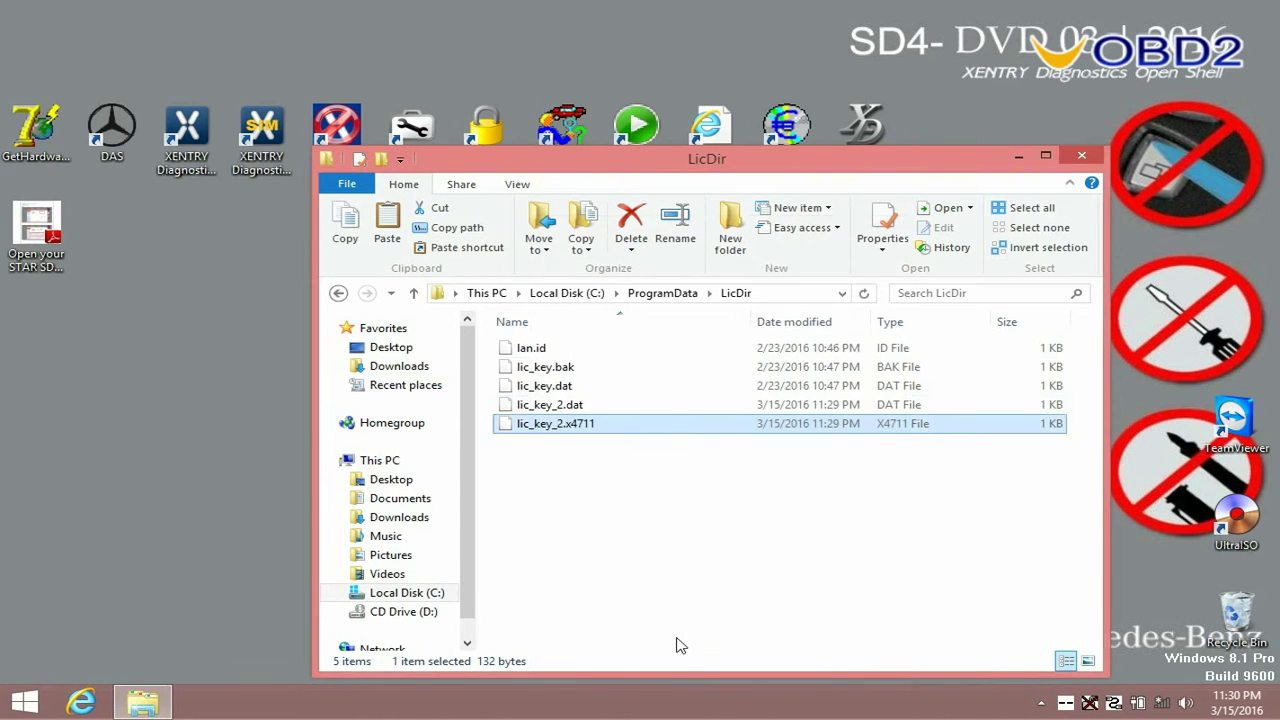
left_click(646, 558)
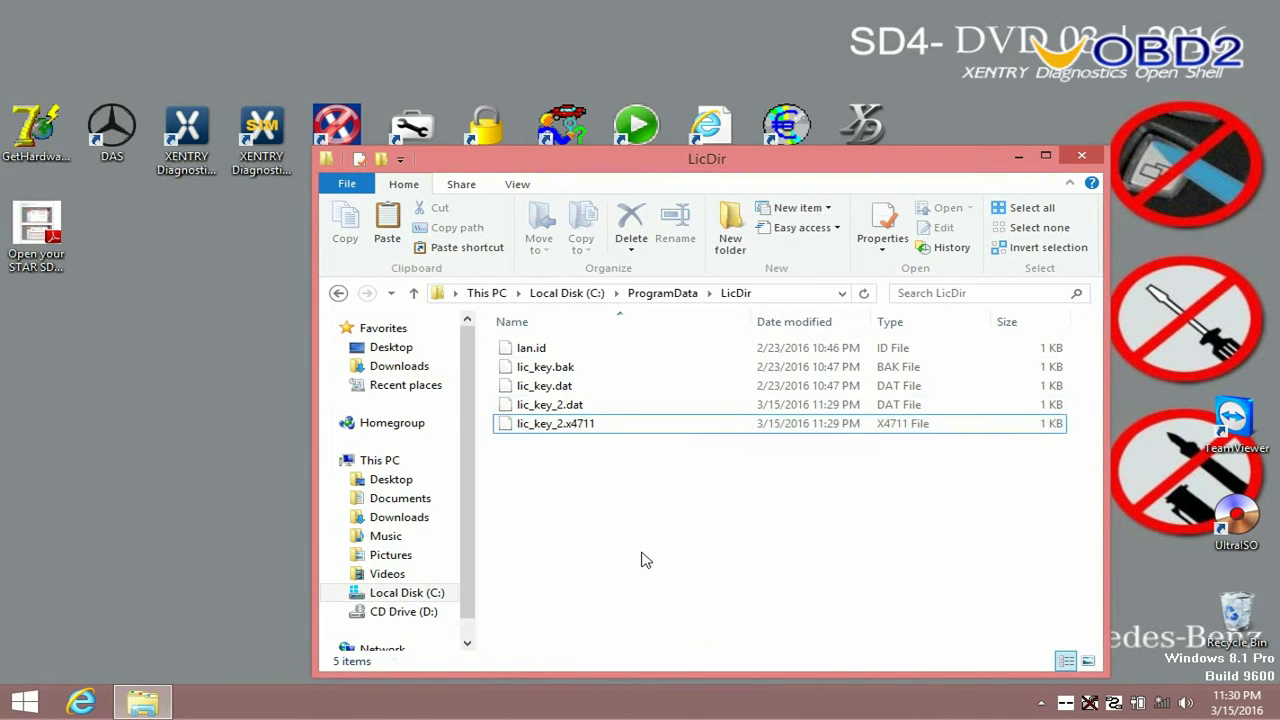
left_click(1097, 158)
left_click(188, 143)
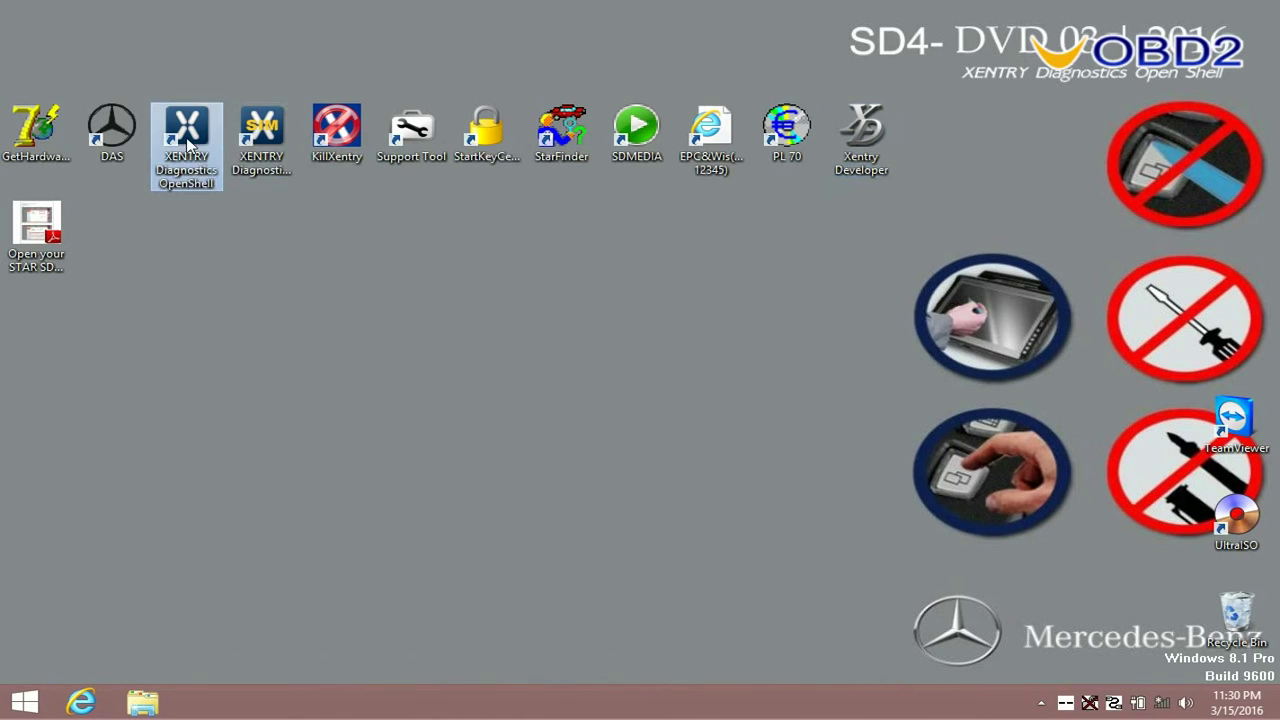
right_click(188, 143)
left_click(215, 140)
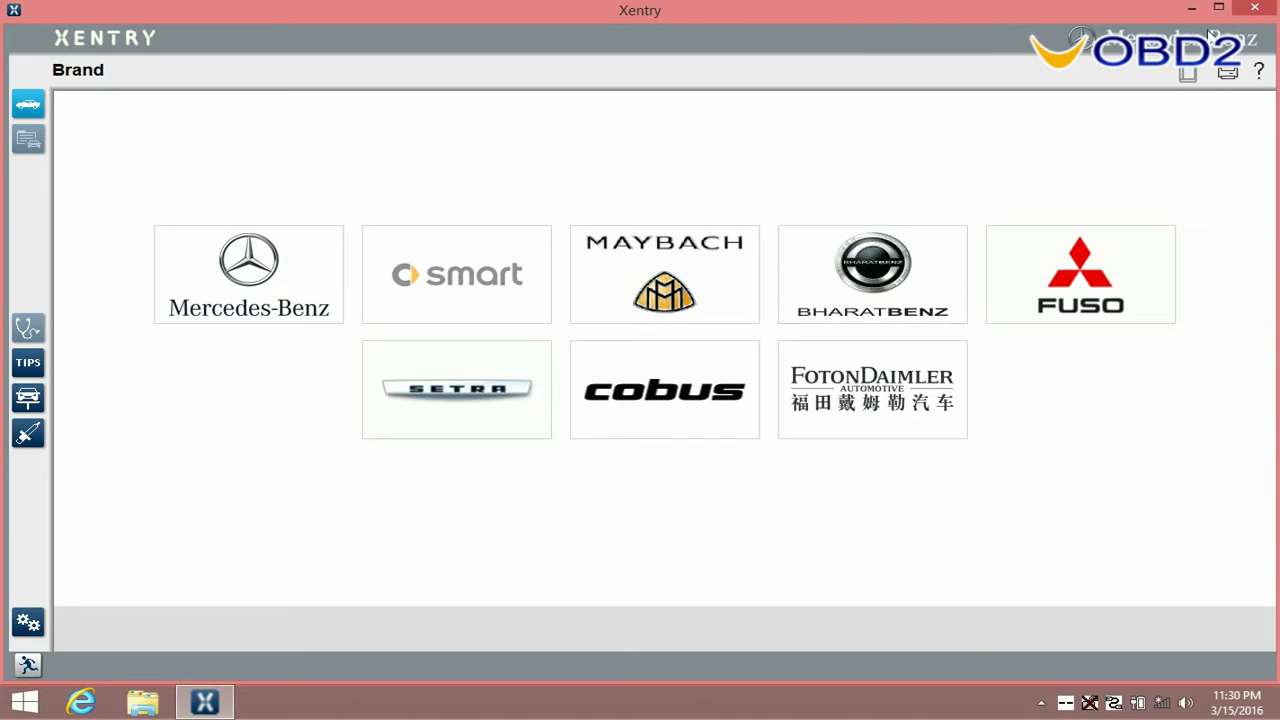
left_click(1253, 12)
left_click(575, 440)
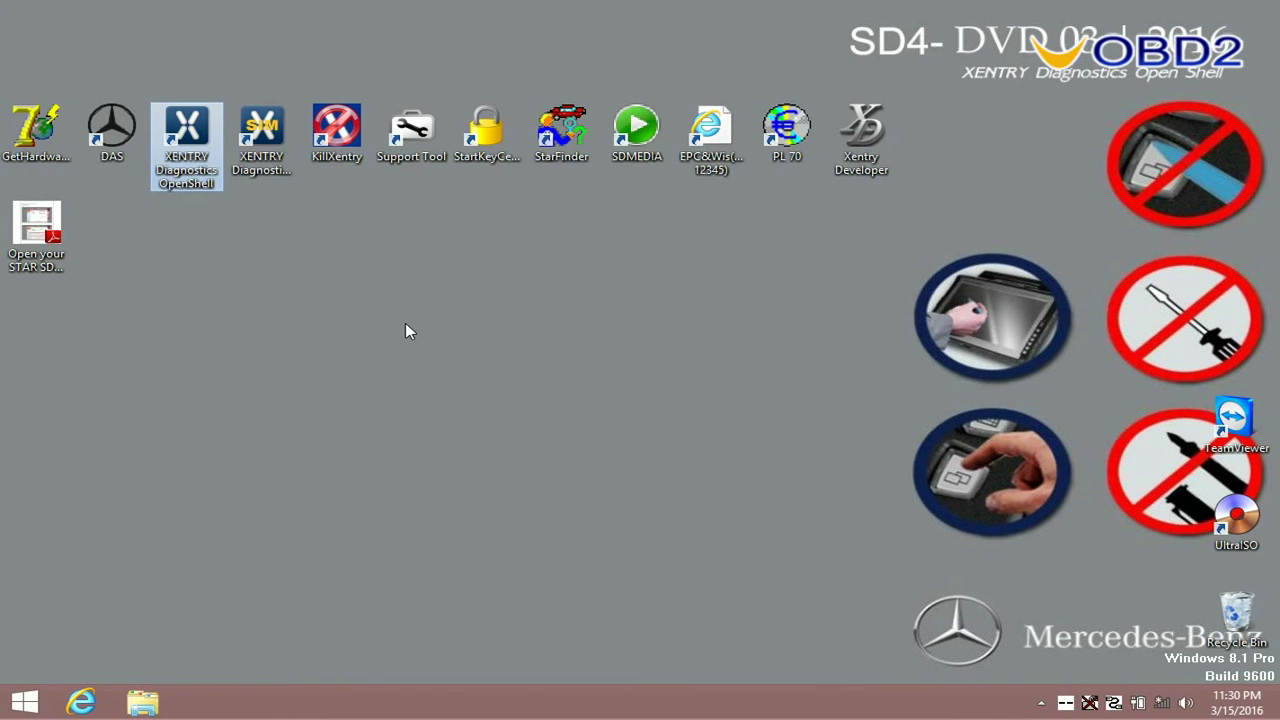
Create a desktop text document named key and open it in Notepad.
right_click(405, 330)
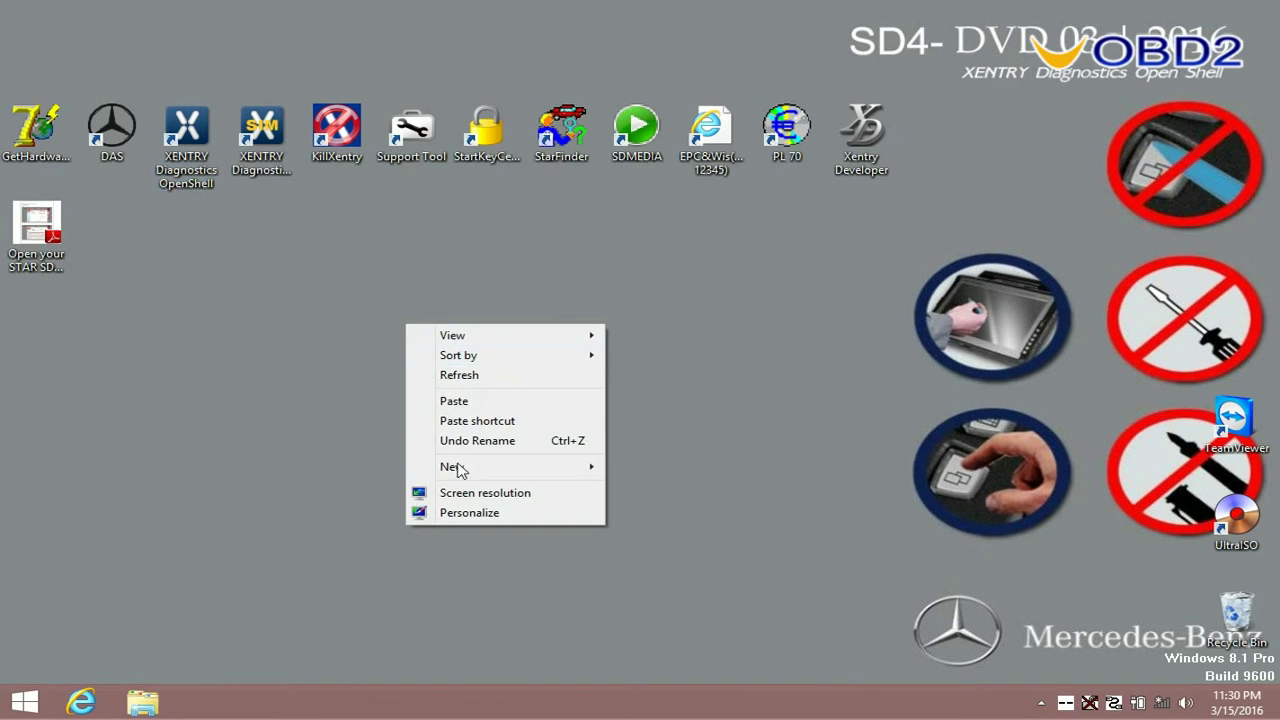
mouse_move(512, 472)
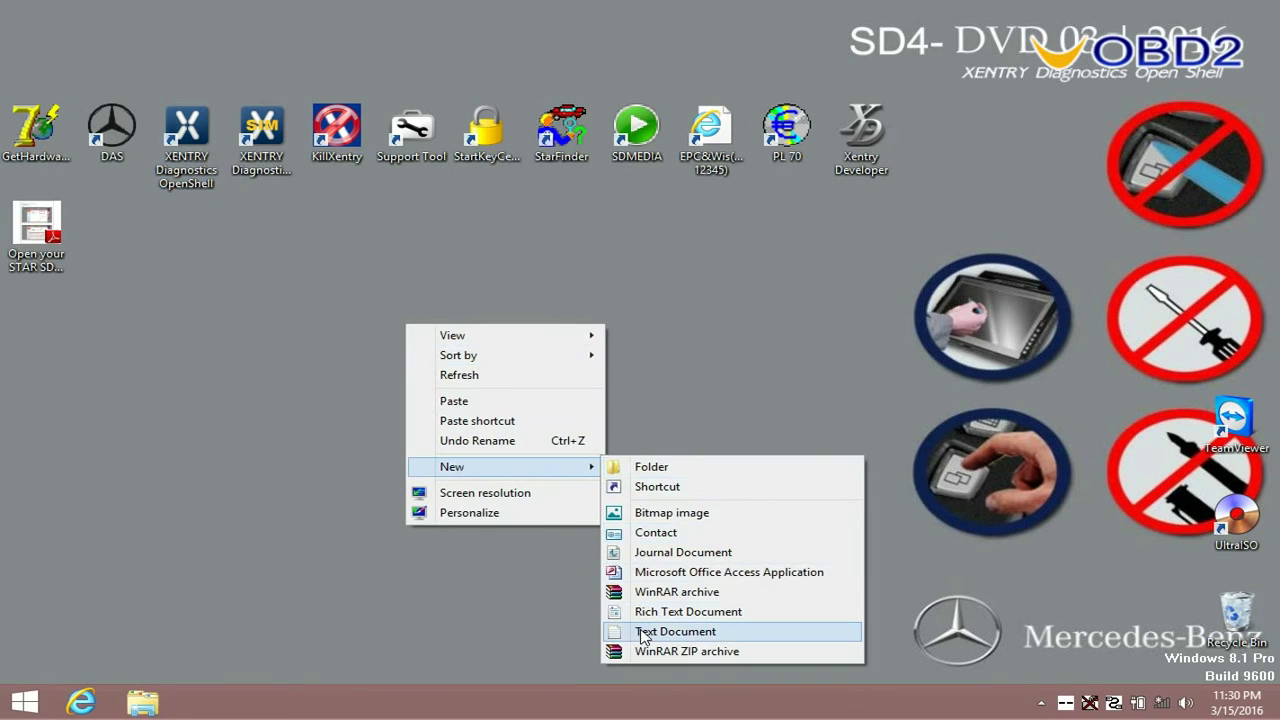
left_click(675, 631)
type("key")
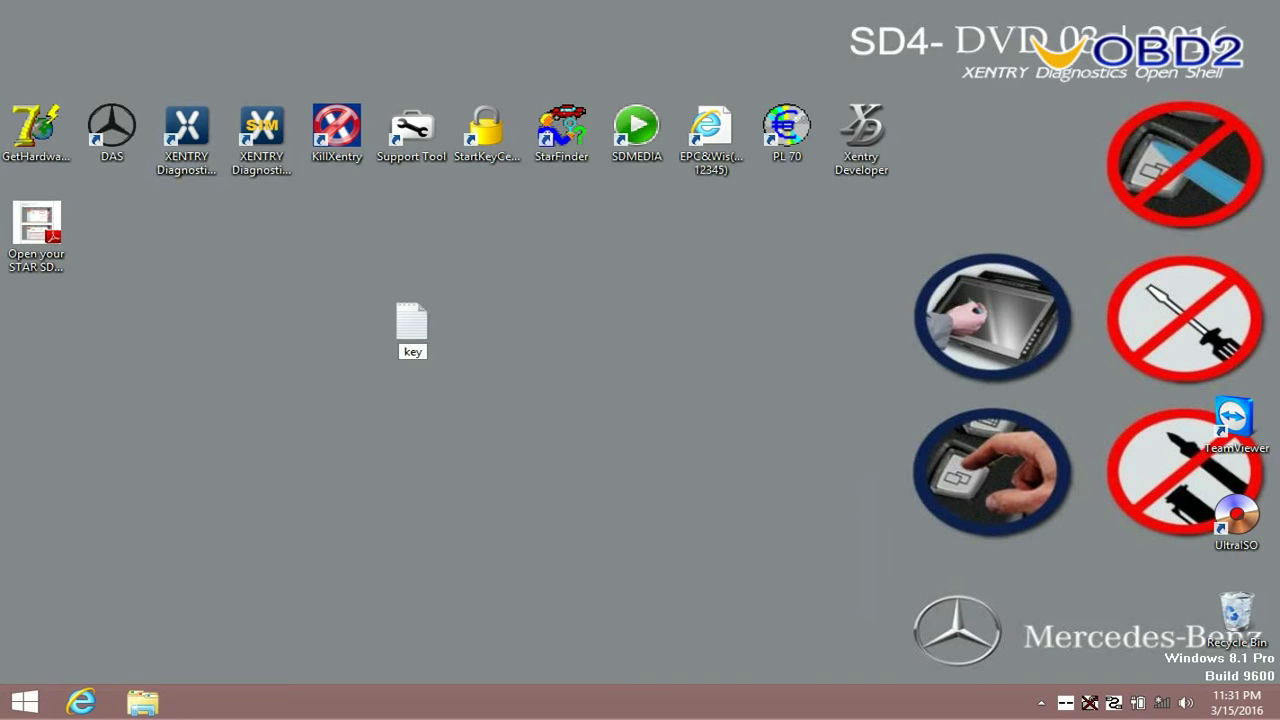
key("Return")
right_click(432, 361)
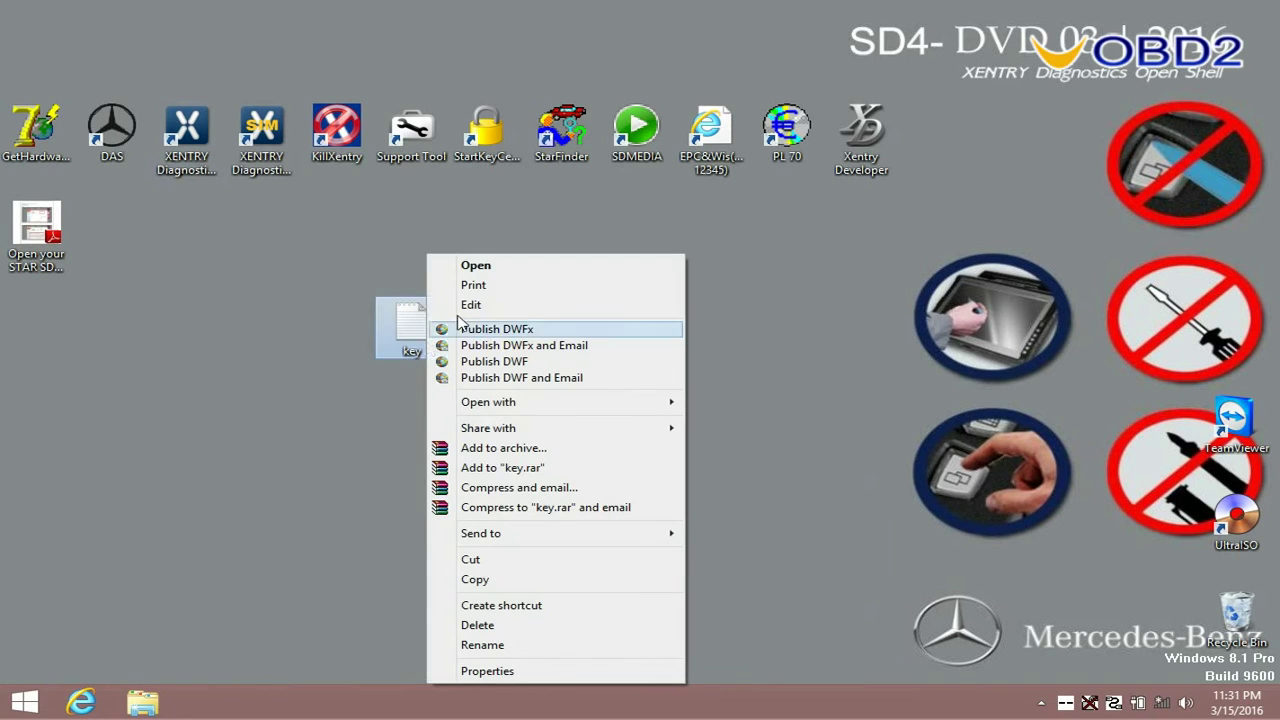
left_click(476, 266)
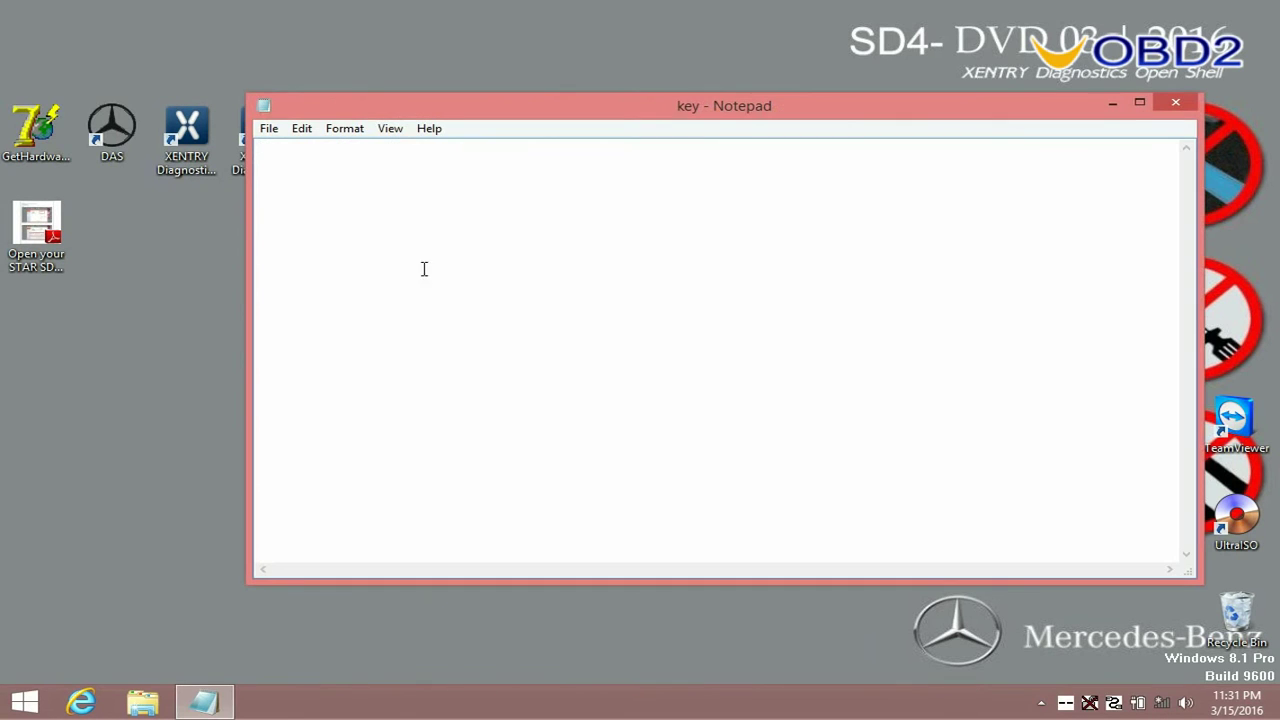
left_click_drag(446, 106, 407, 226)
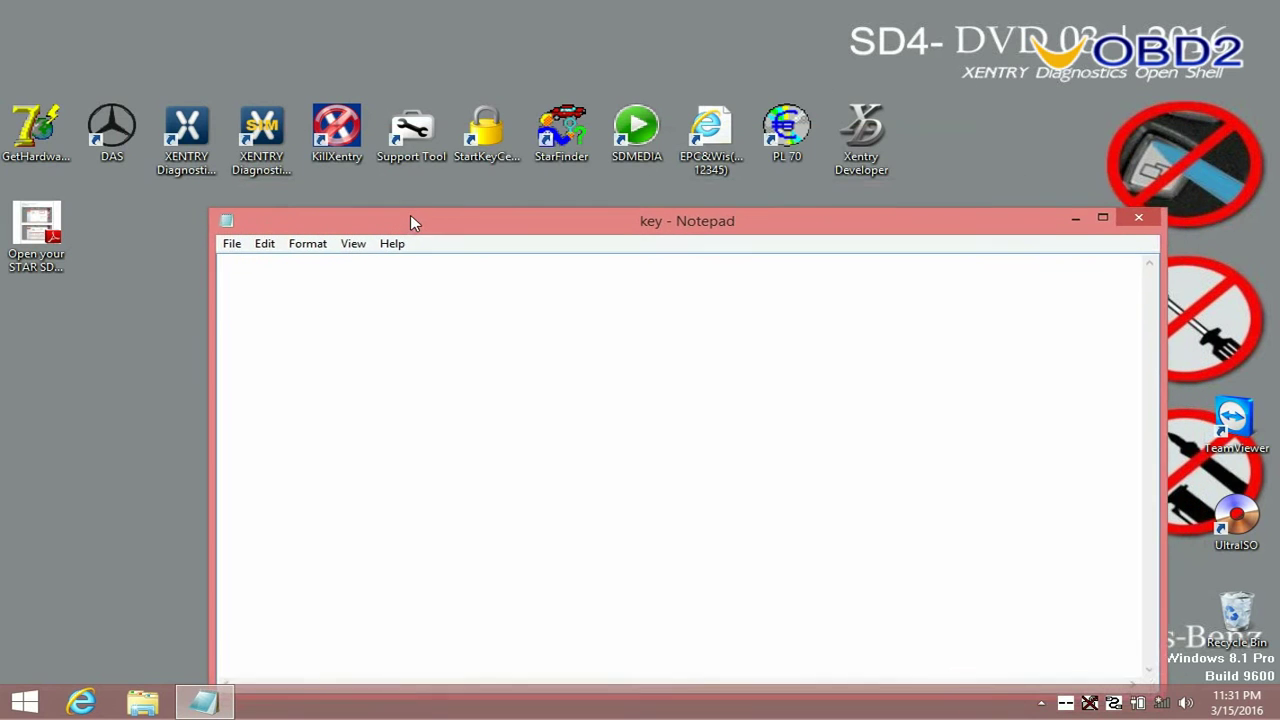
Copy the hardware ID from GetHardwareID into the key file, then minimize Notepad and close the tool.
right_click(44, 124)
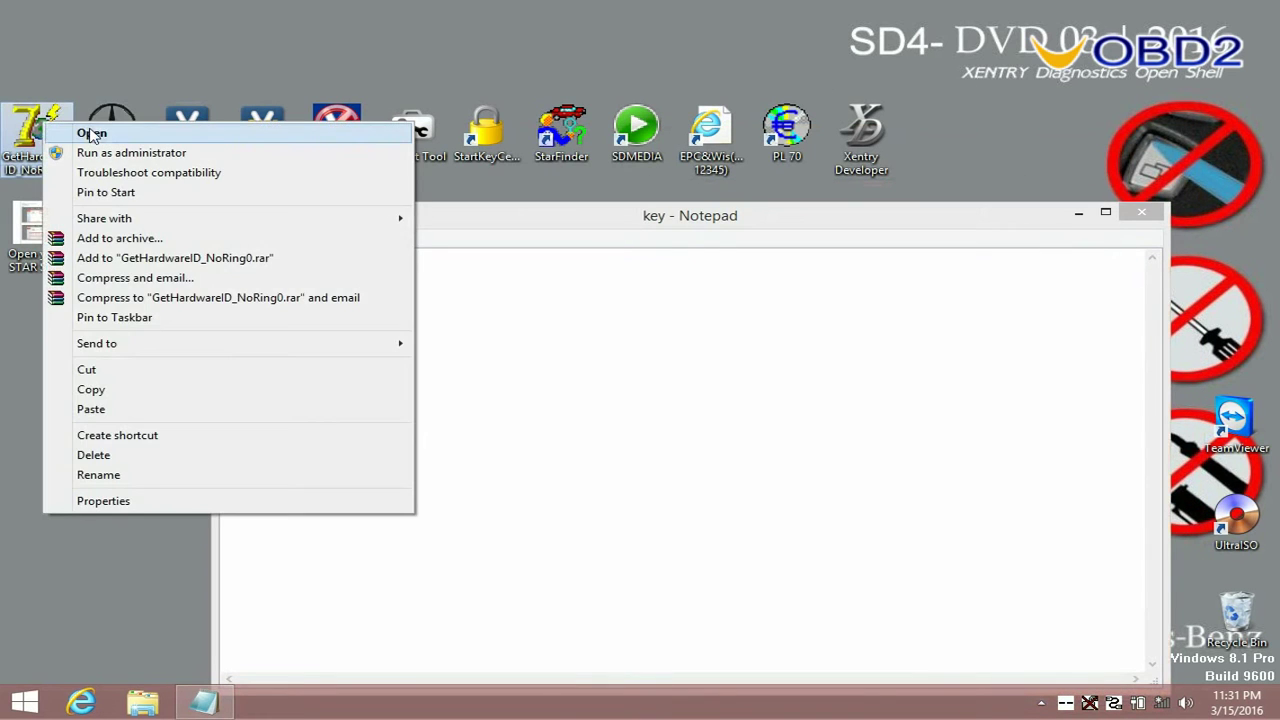
left_click(91, 134)
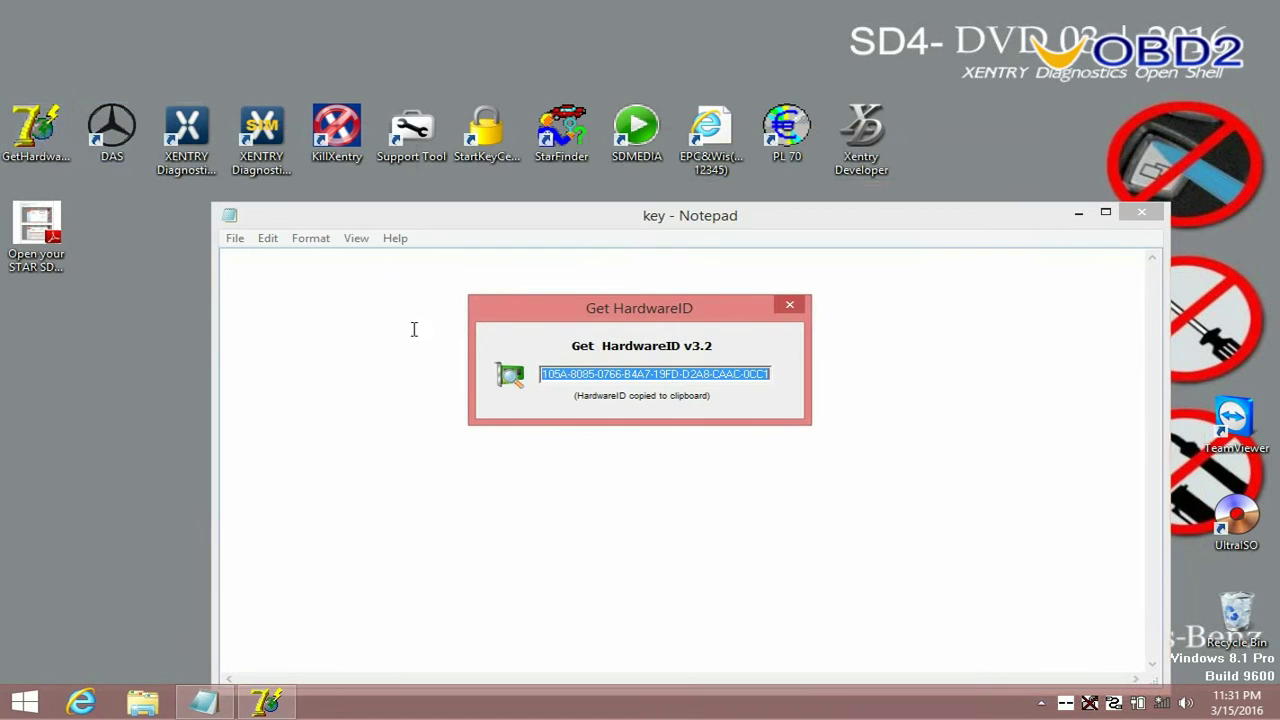
right_click(573, 374)
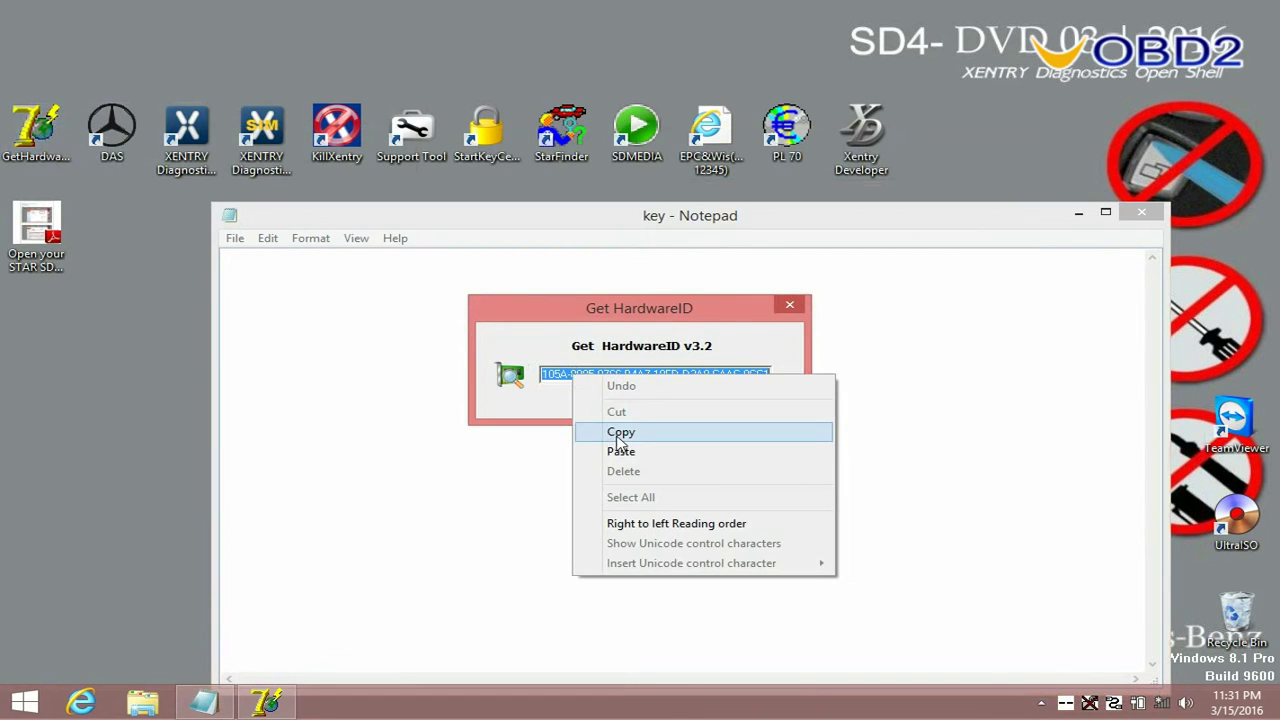
left_click(614, 430)
left_click(333, 308)
right_click(333, 308)
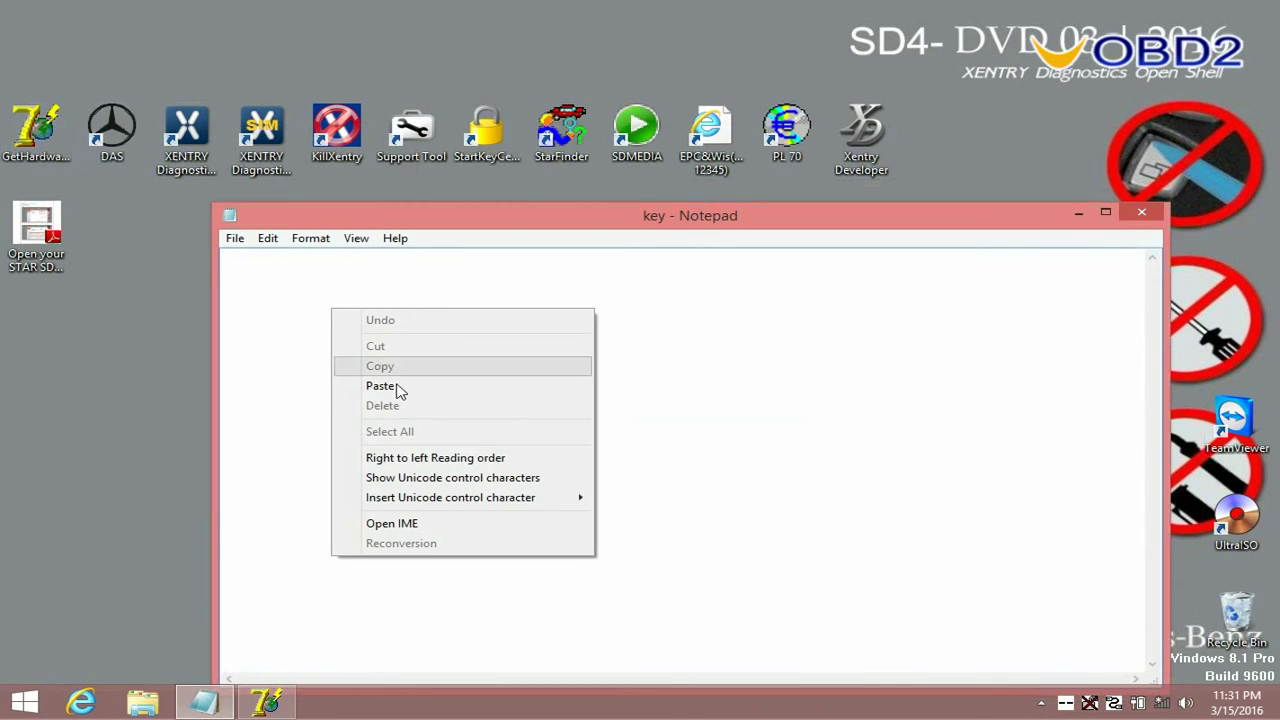
left_click(400, 386)
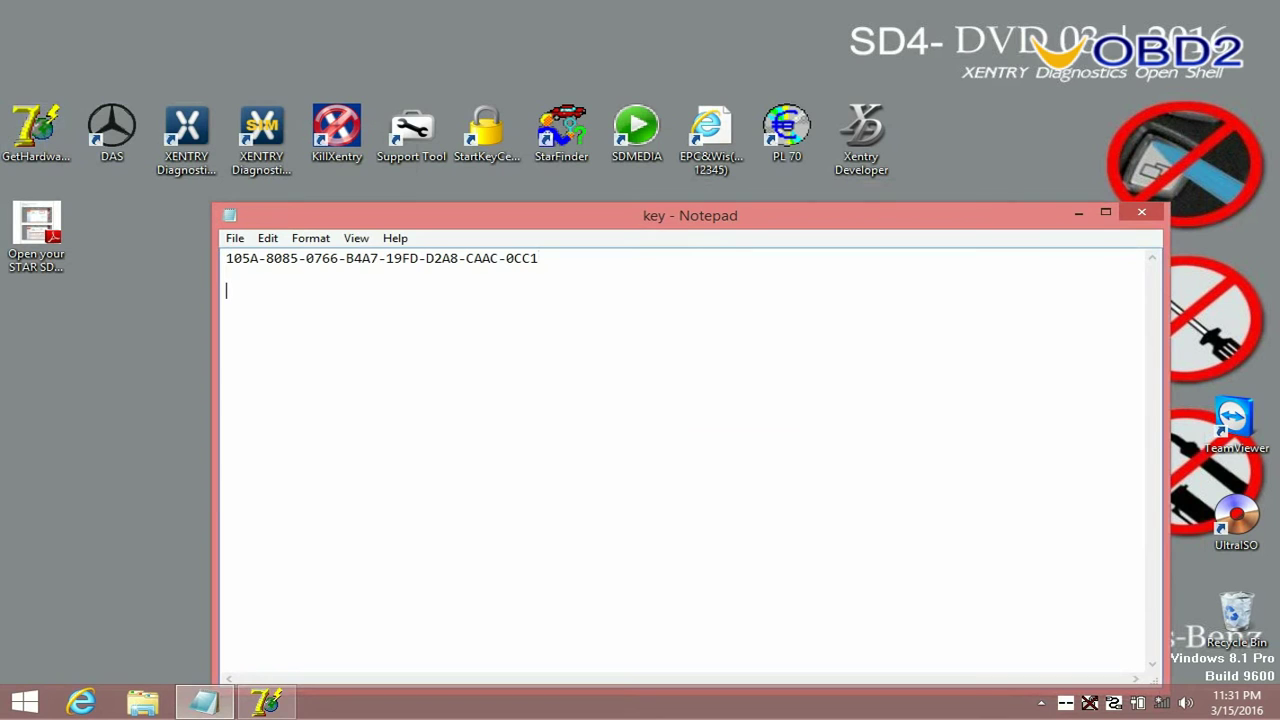
left_click(1078, 214)
left_click(789, 308)
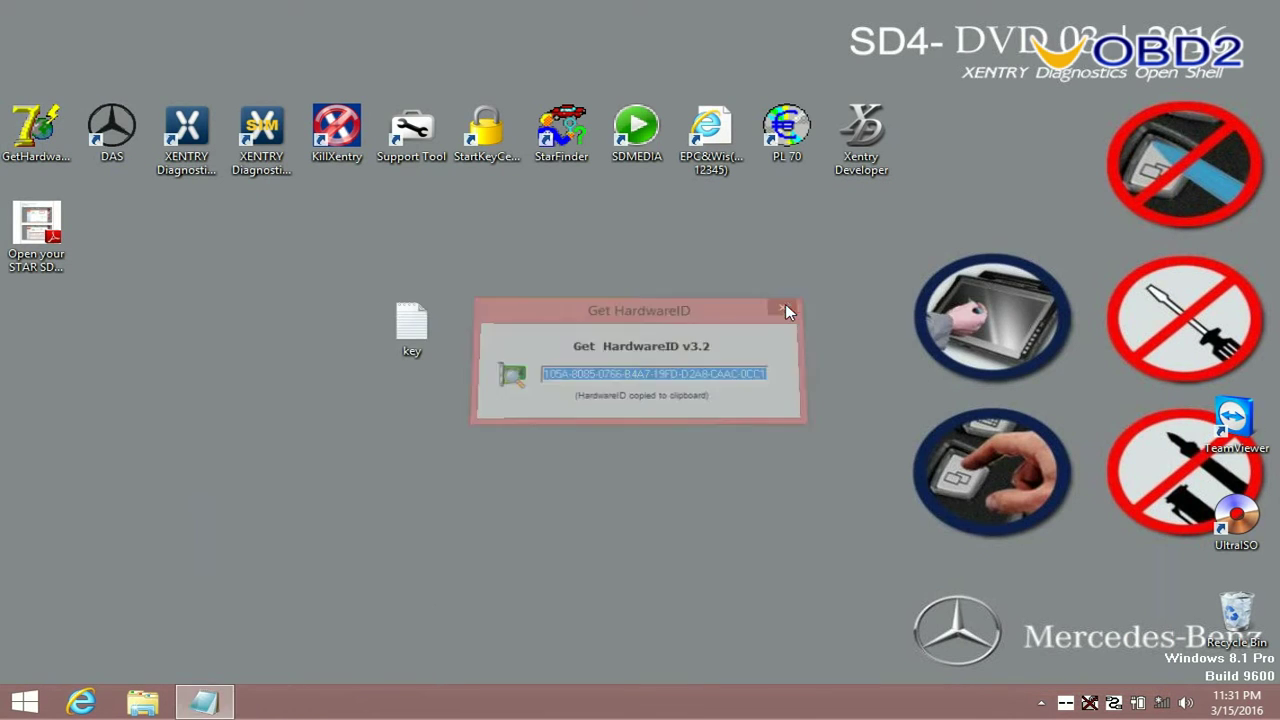
Open EPC & WIS in a maximized browser and log in to EWA.
right_click(722, 131)
left_click(758, 143)
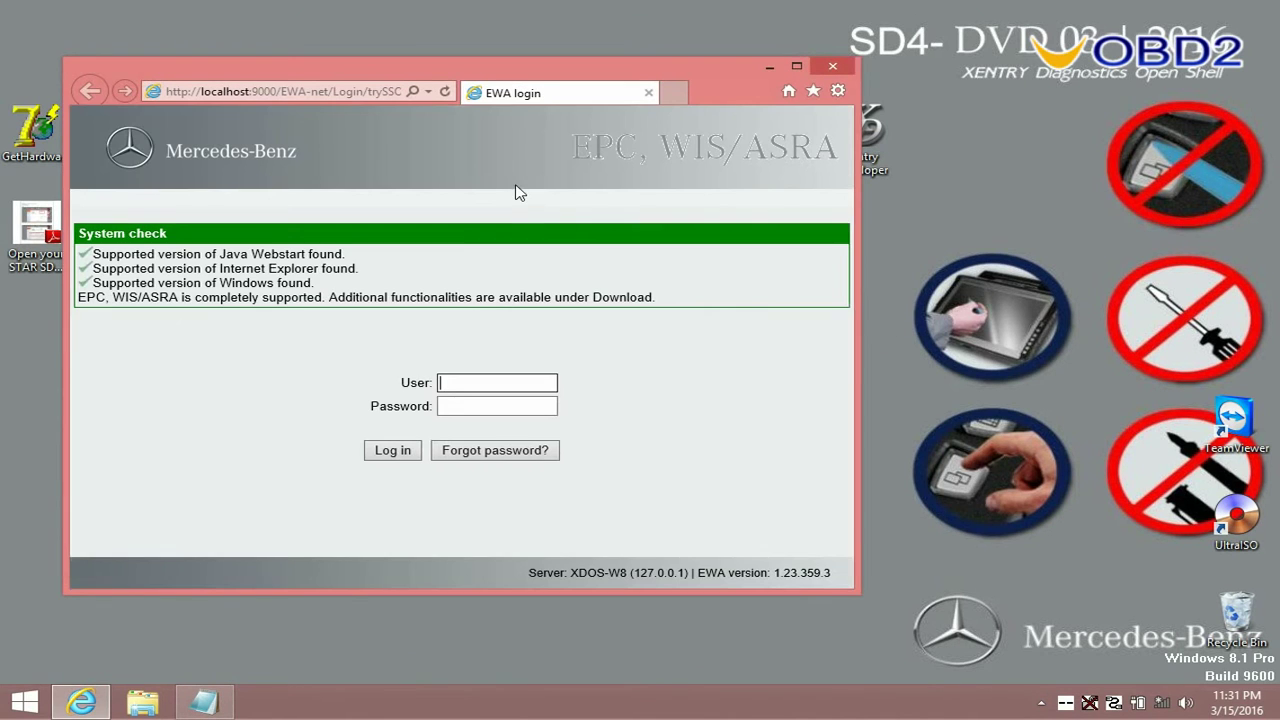
left_click(795, 67)
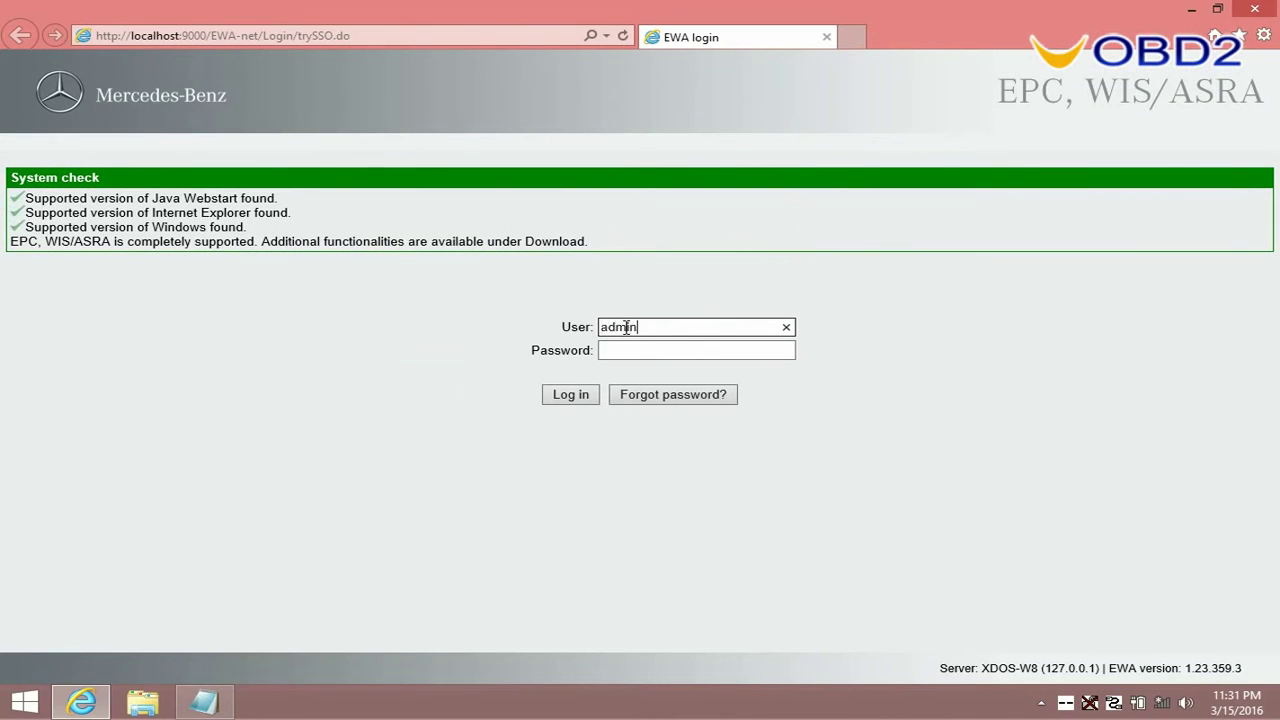
left_click(640, 348)
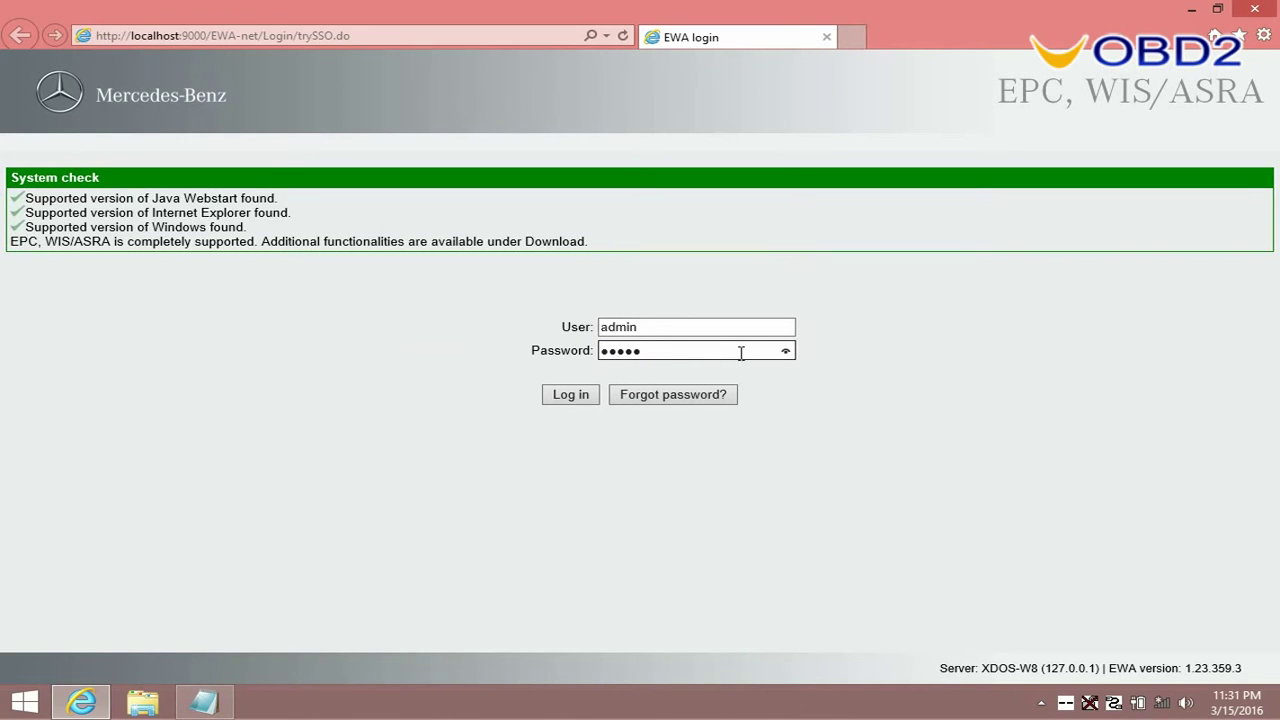
left_click(787, 352)
left_click(573, 397)
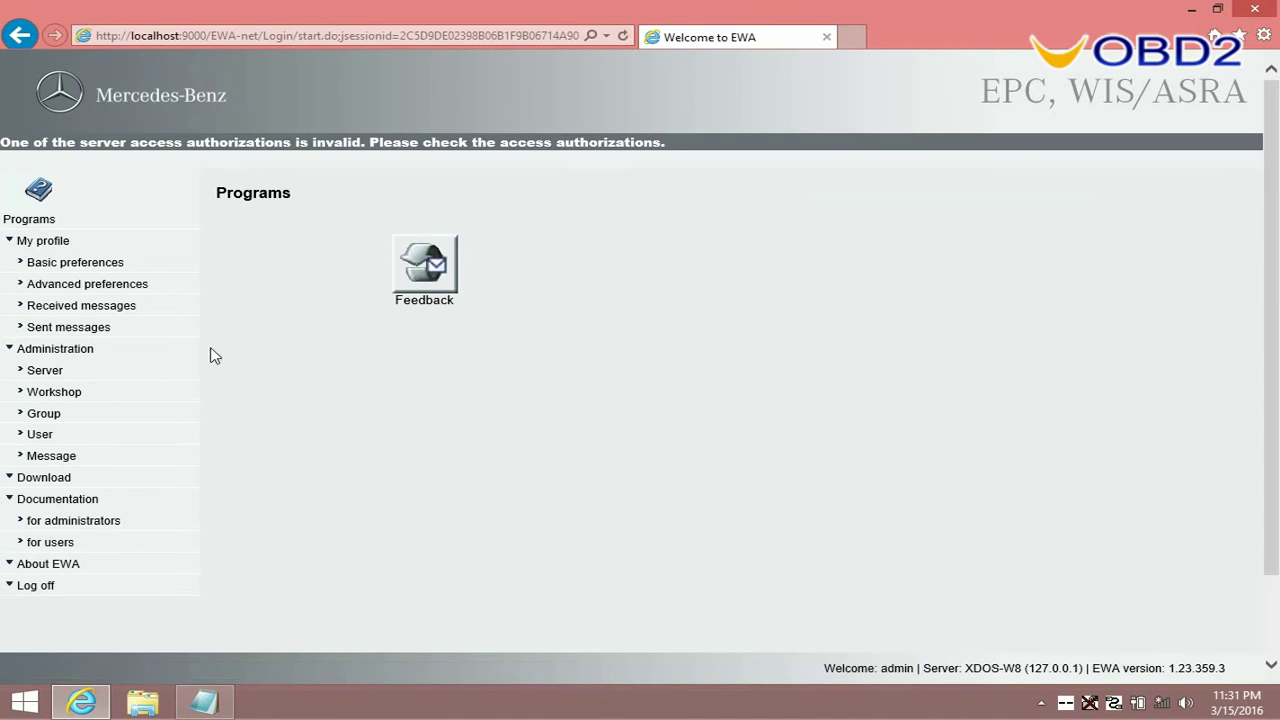
Copy the LAN-ID MAC address from the server access authorization page and minimize the browser.
left_click(50, 372)
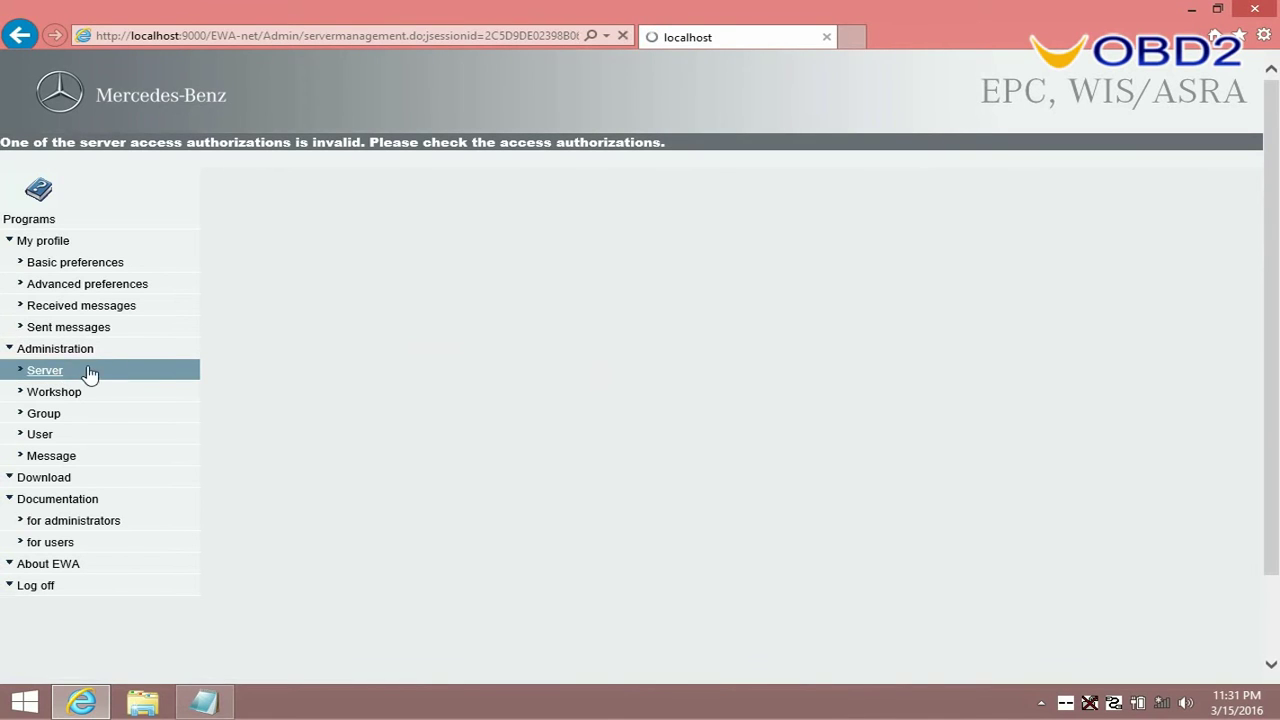
left_click(313, 219)
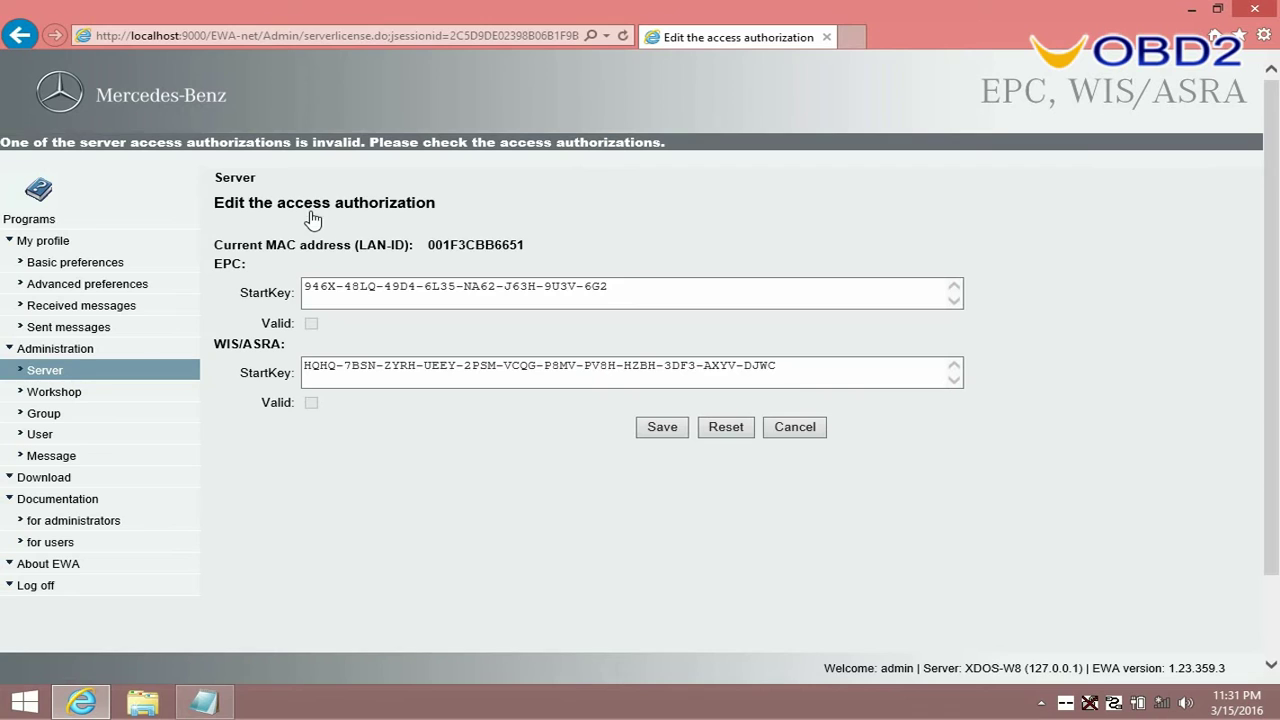
left_click_drag(507, 244, 355, 247)
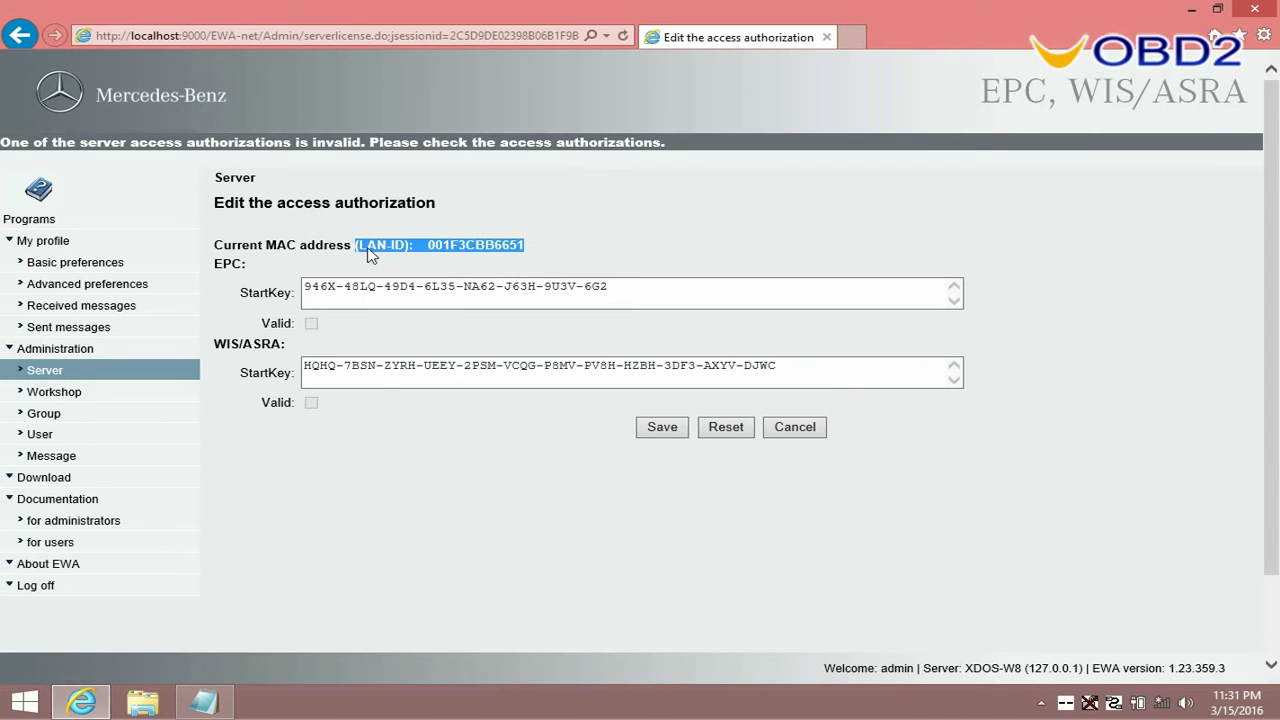
right_click(368, 254)
left_click(420, 281)
left_click(1193, 11)
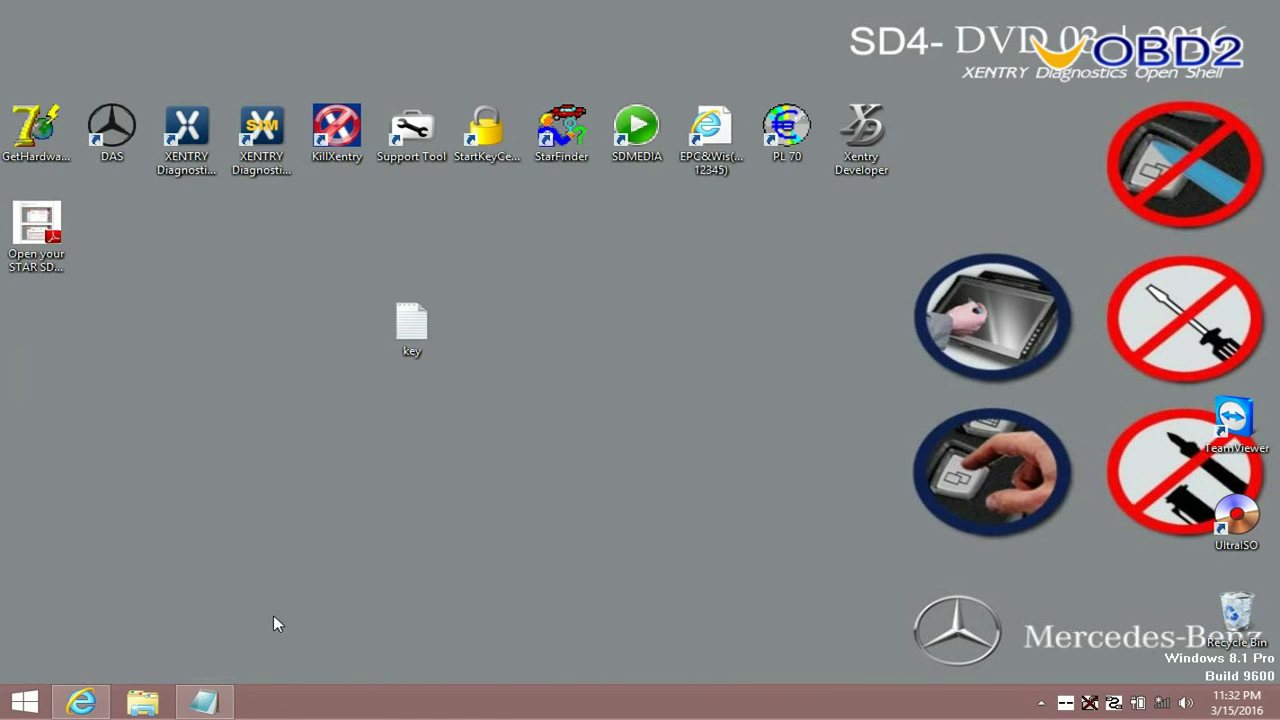
Paste the LAN-ID MAC address below the hardware ID in key.txt and save it.
left_click(204, 703)
left_click(231, 300)
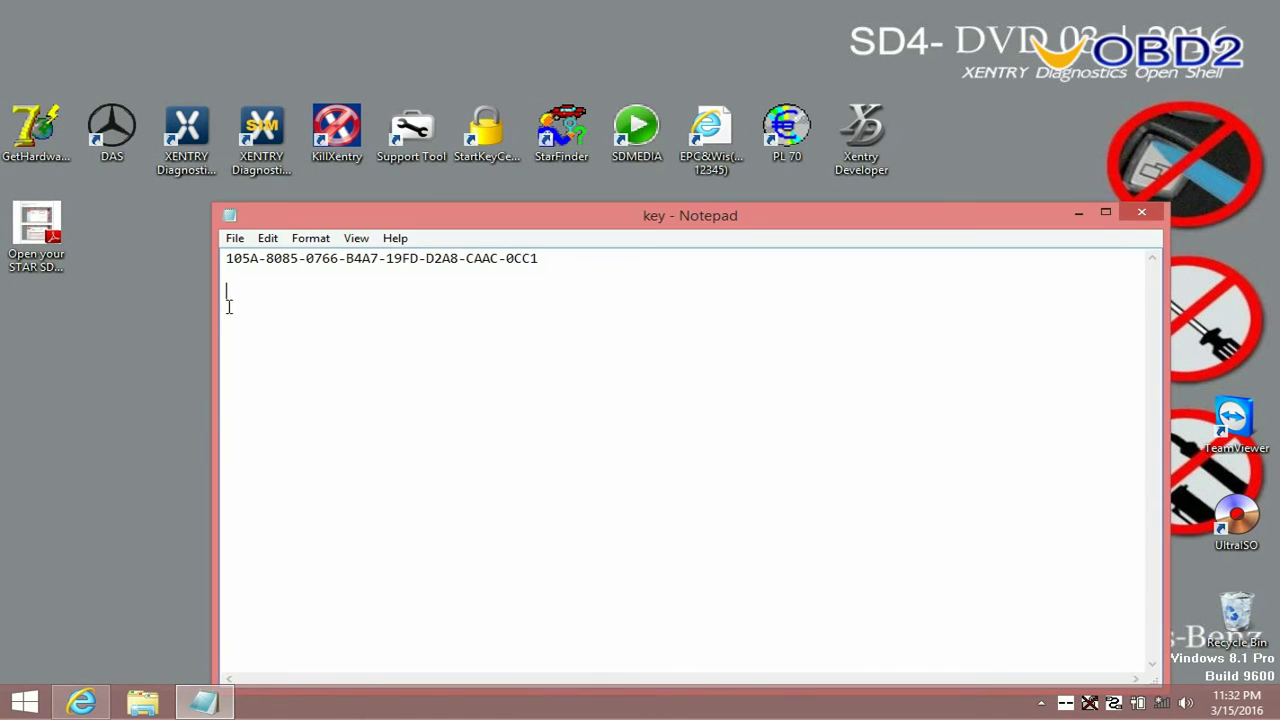
right_click(230, 296)
left_click(278, 375)
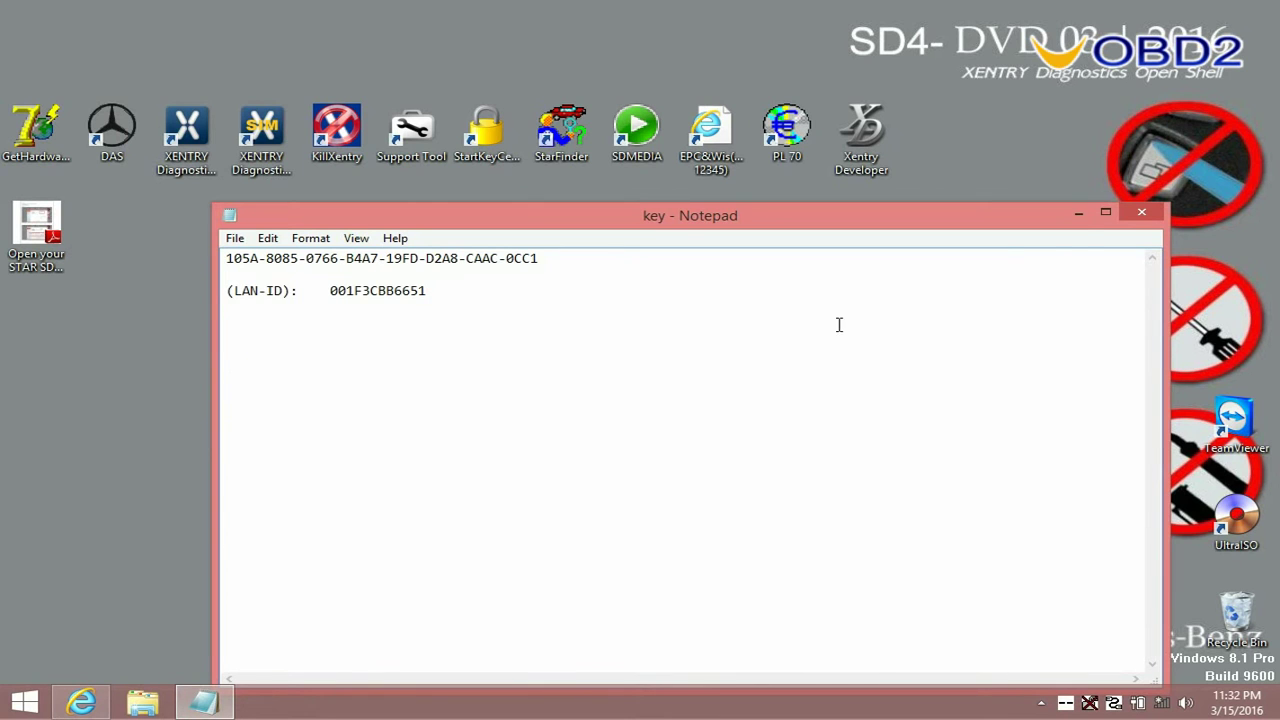
left_click(1141, 212)
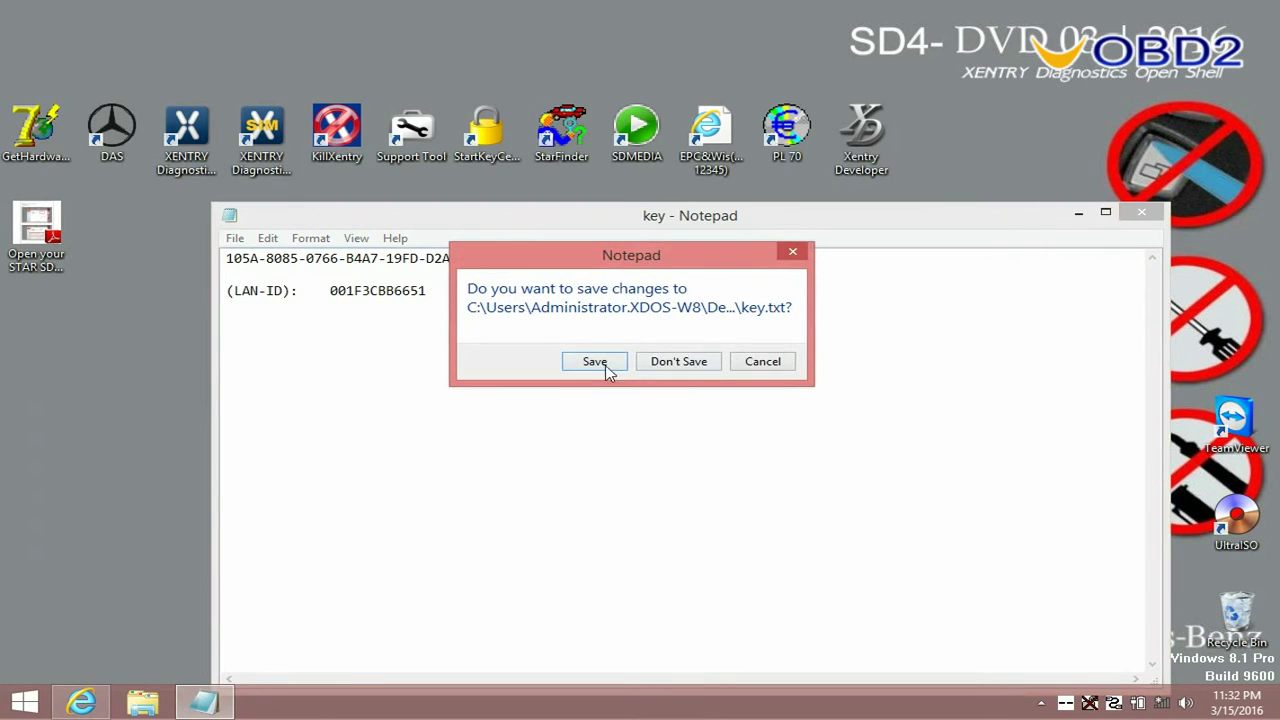
left_click(597, 362)
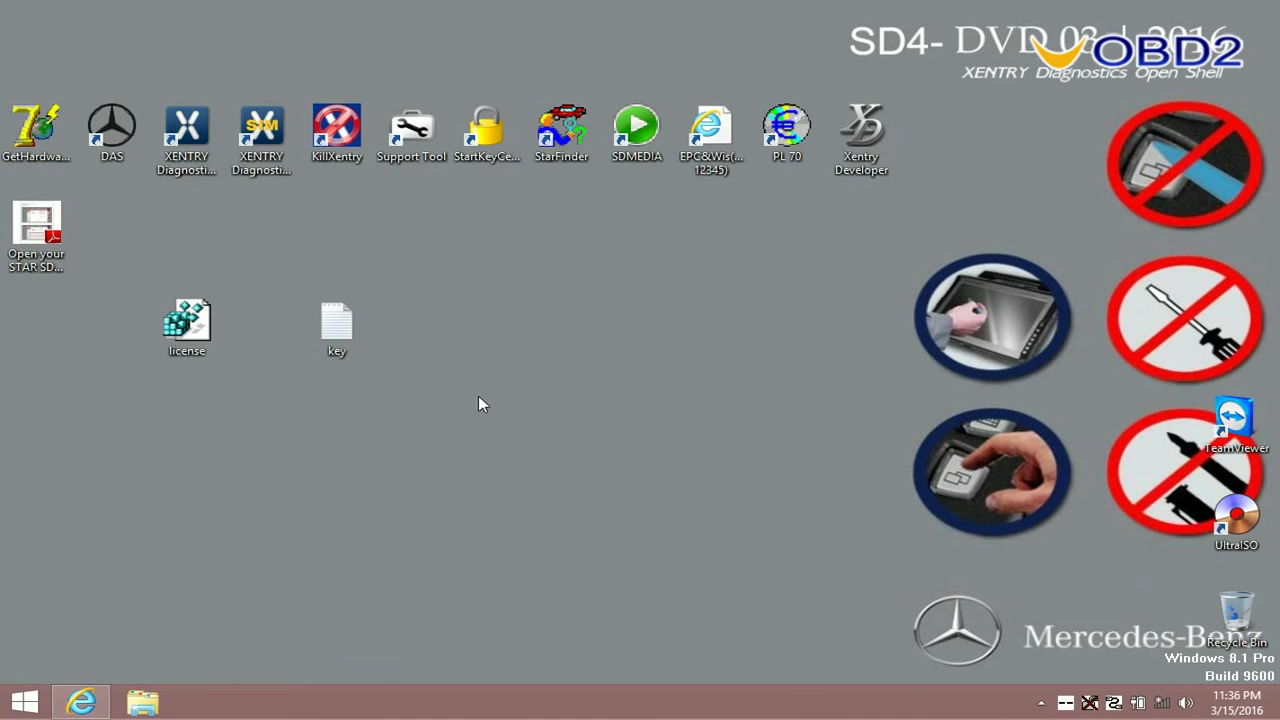
Merge license.reg into the Windows registry.
left_click(180, 318)
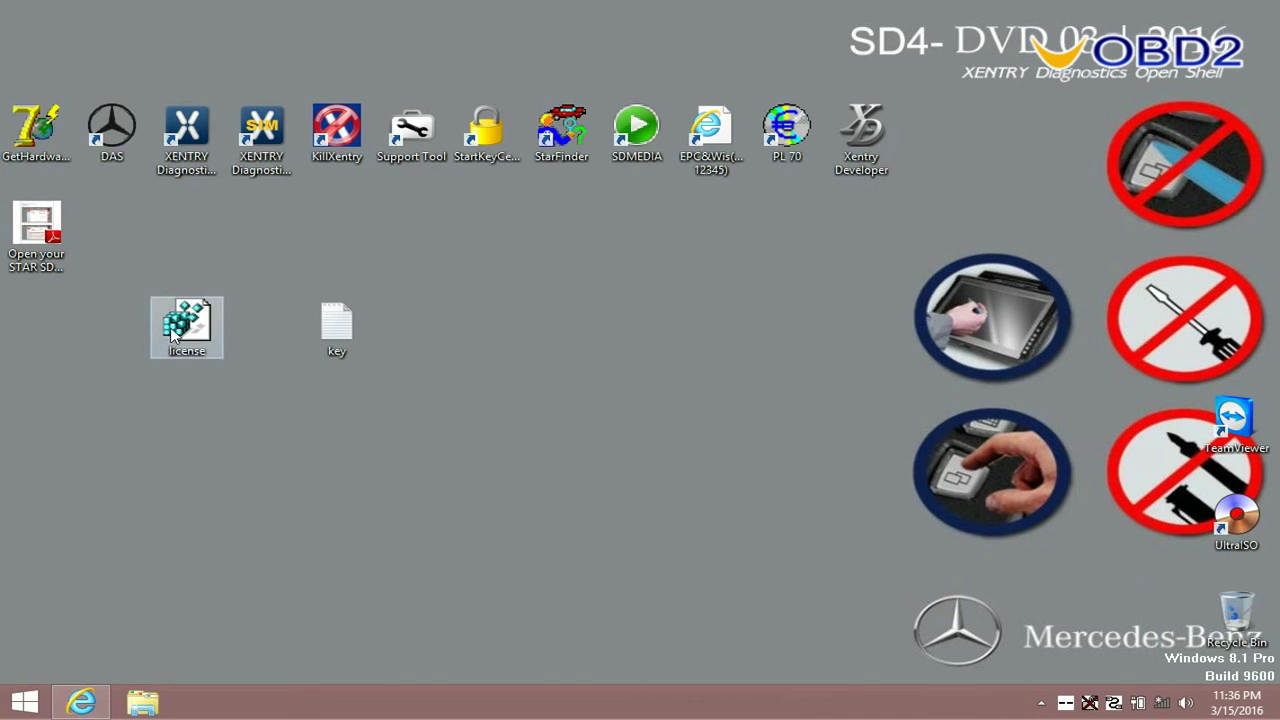
right_click(172, 310)
left_click(248, 332)
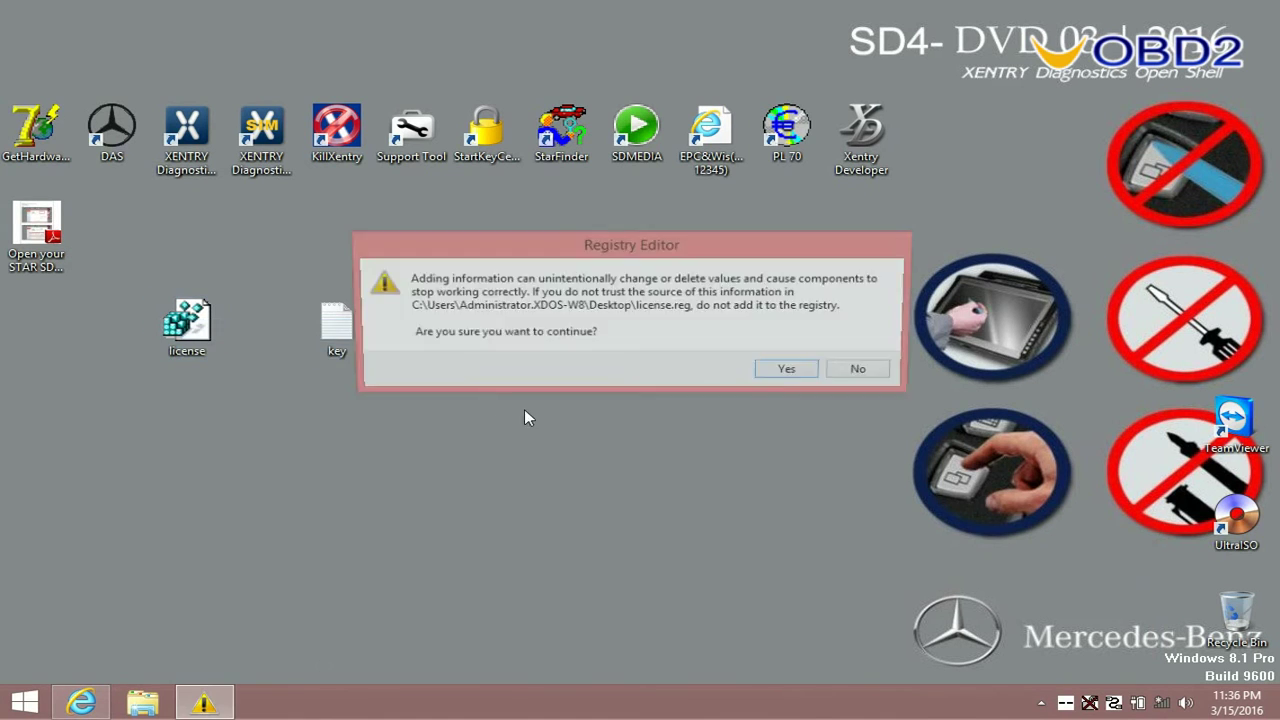
left_click(786, 372)
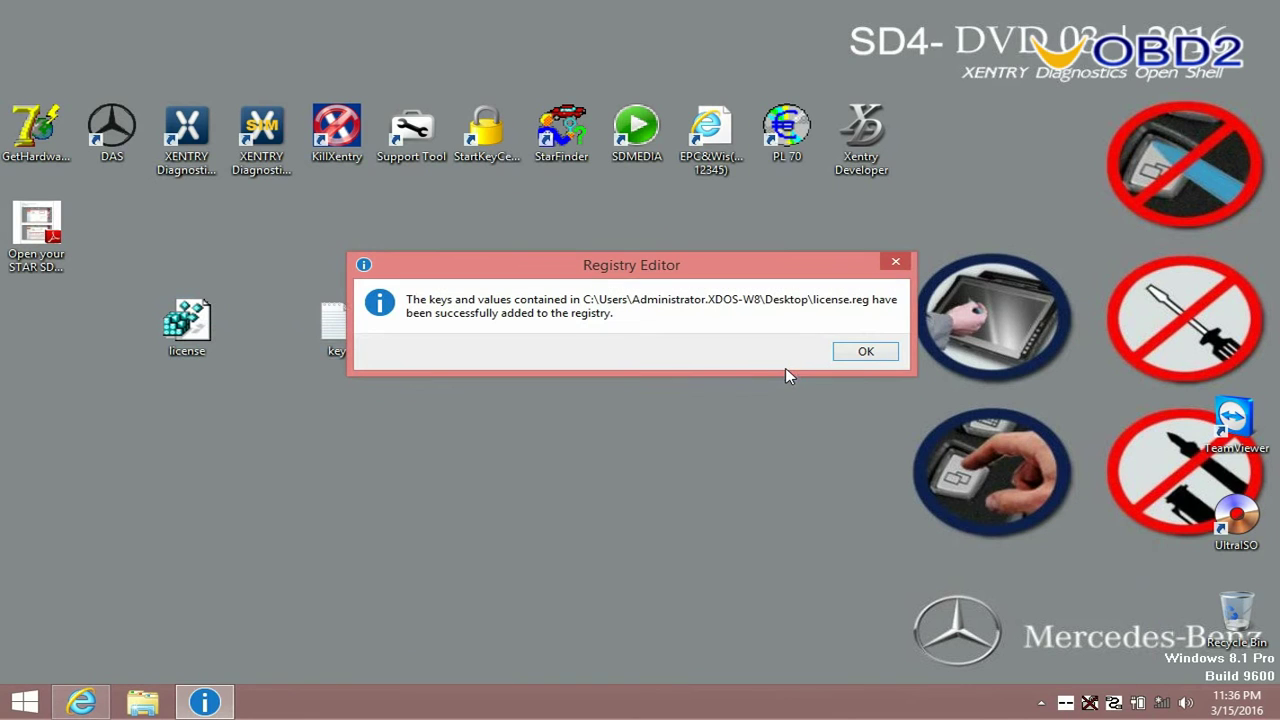
left_click(857, 351)
Reopen the key file showing the EPCnet and WISnet StartKeys and return to EWA.
left_click(336, 325)
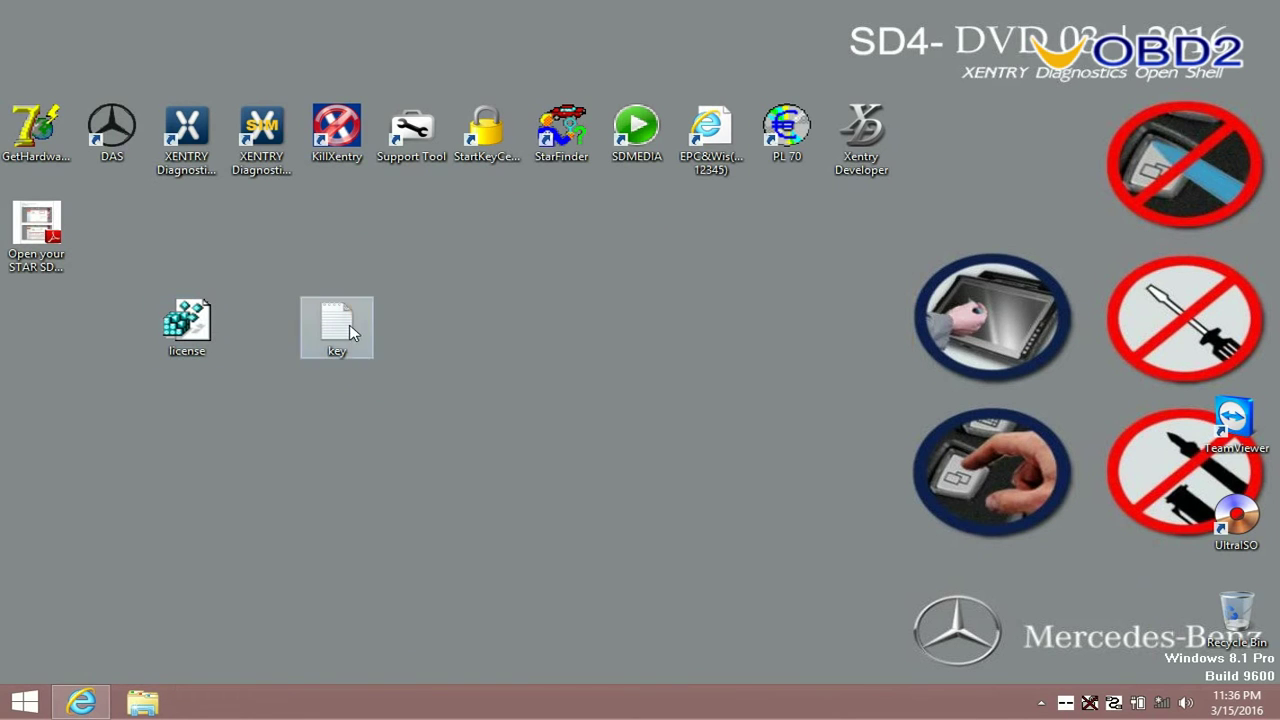
right_click(350, 330)
left_click(430, 265)
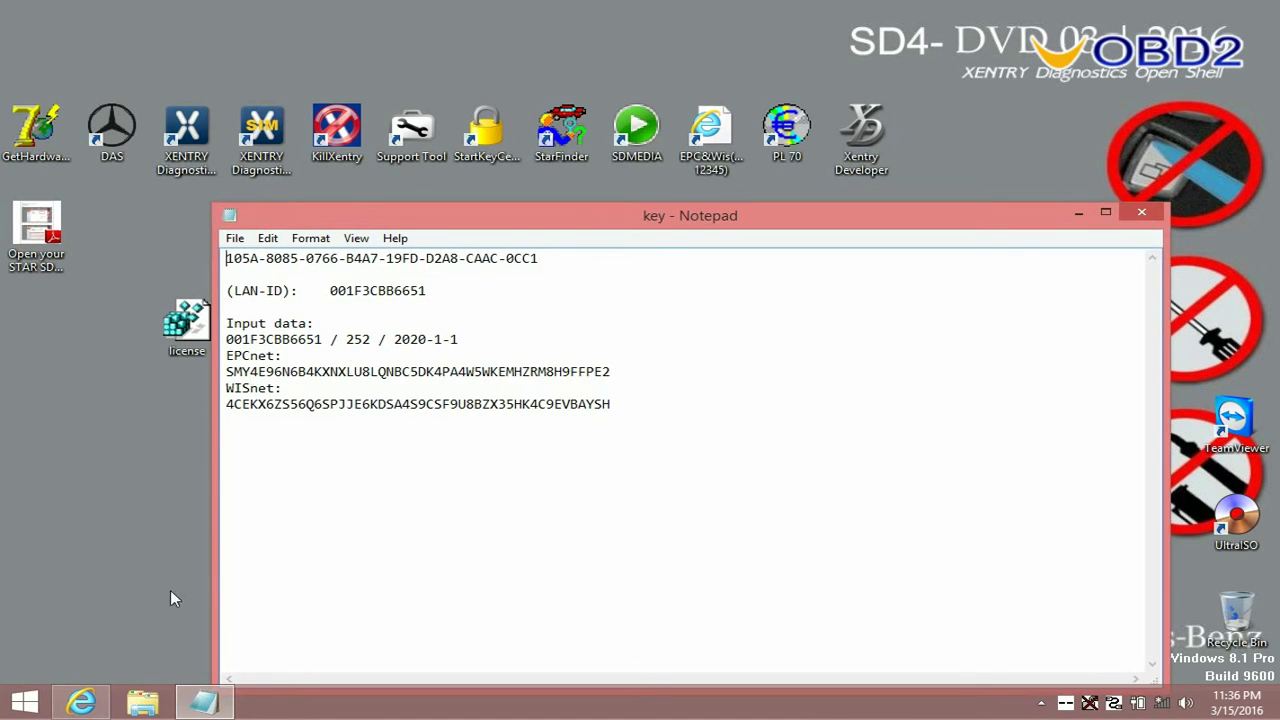
left_click(82, 703)
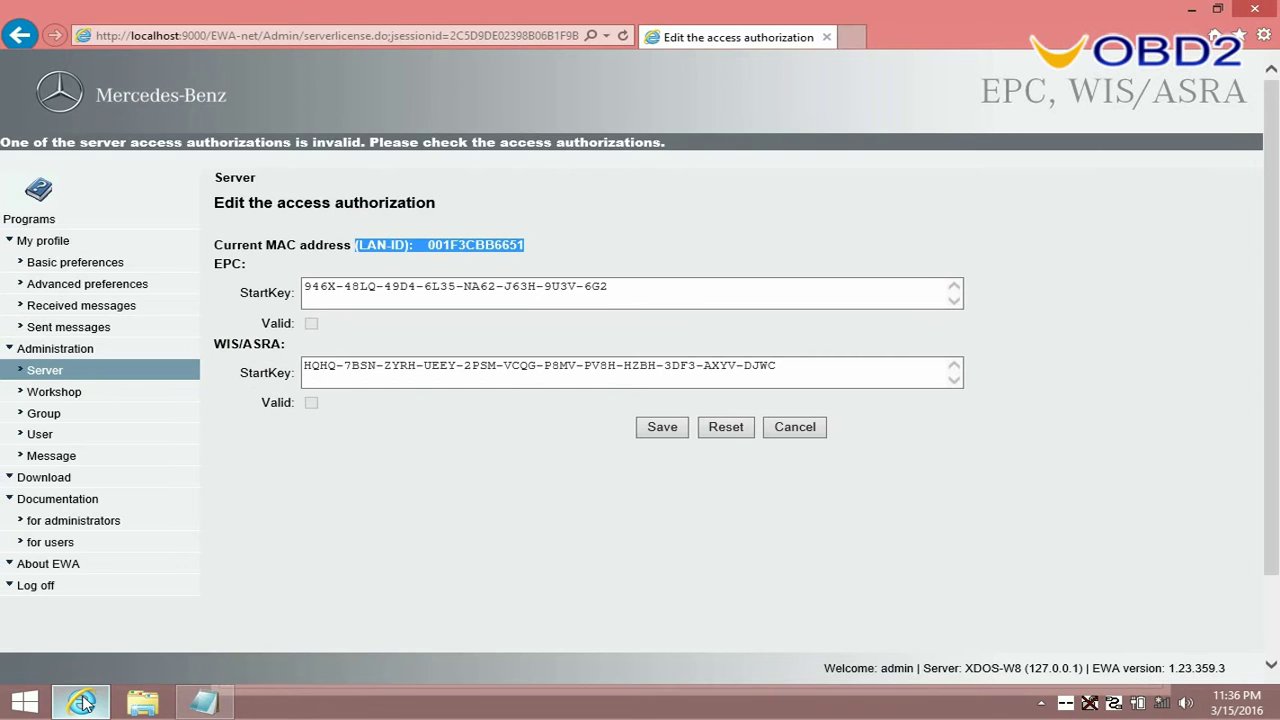
Delete the old EPC and WIS/ASRA start keys.
left_click_drag(630, 297, 295, 285)
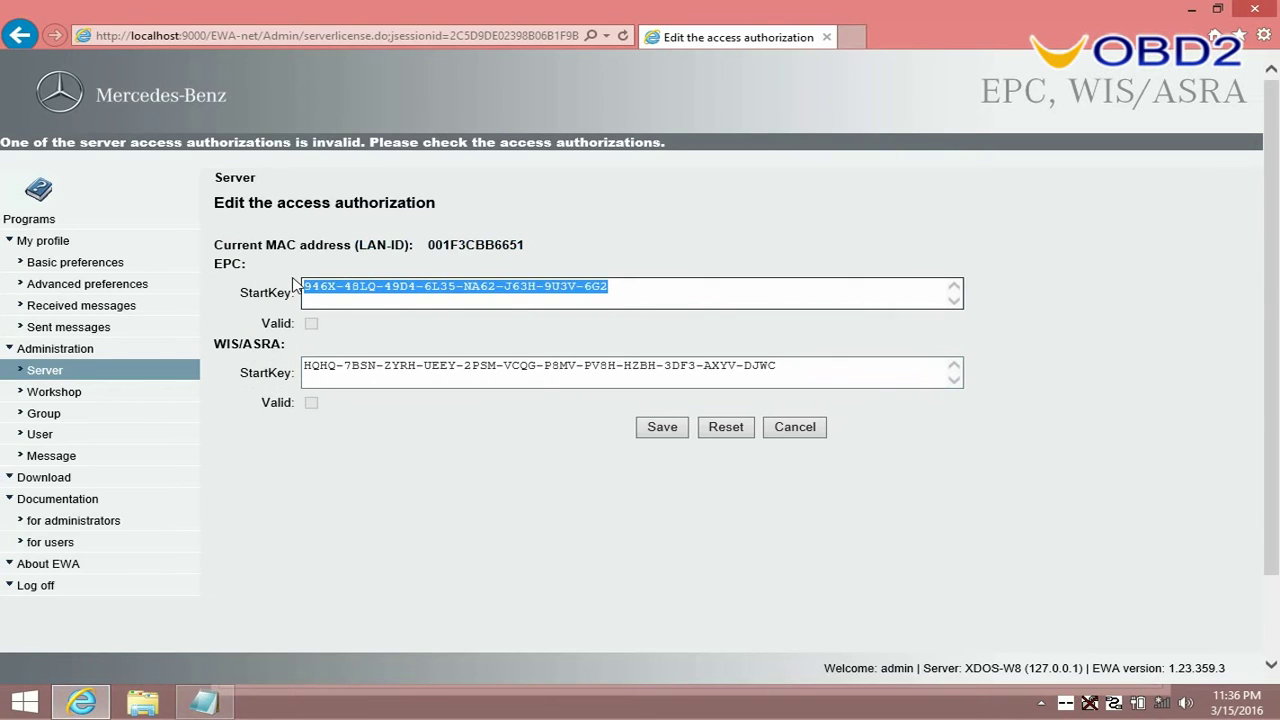
key("Delete")
left_click_drag(797, 369, 295, 358)
key("Delete")
Copy the EPCnet key from the key file into the EPC StartKey field.
left_click(204, 703)
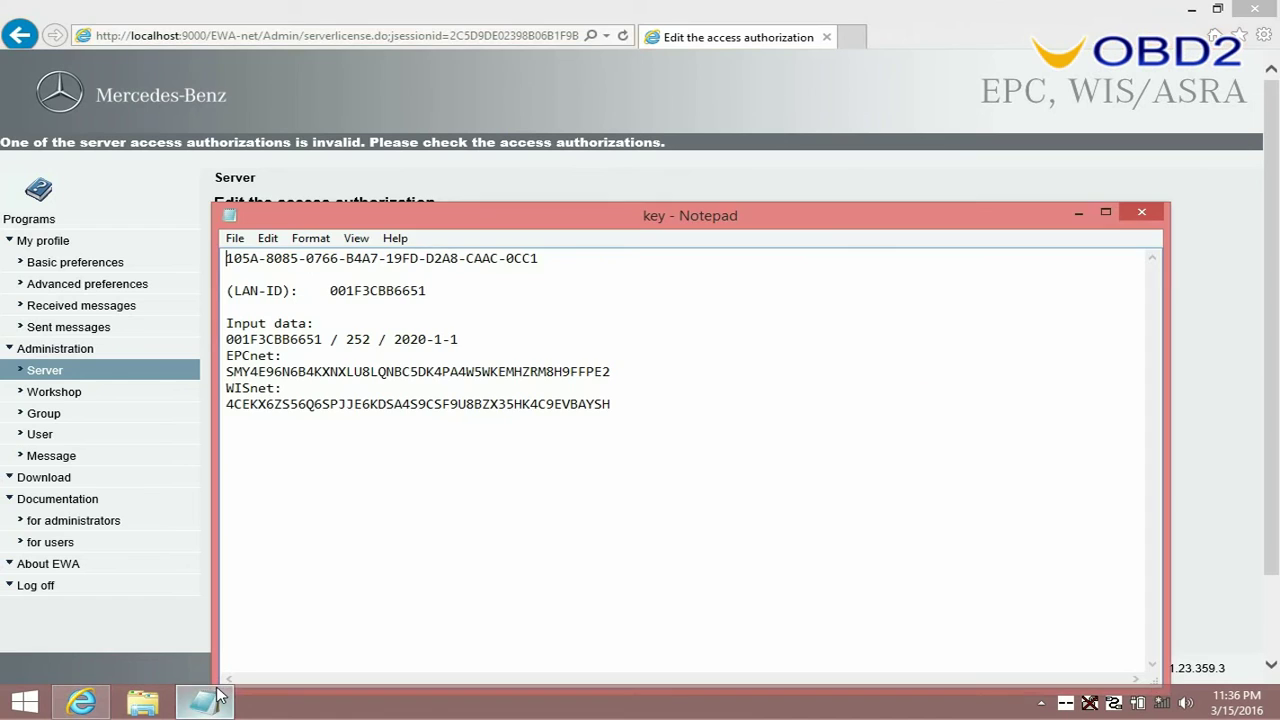
left_click_drag(226, 372, 610, 372)
right_click(600, 372)
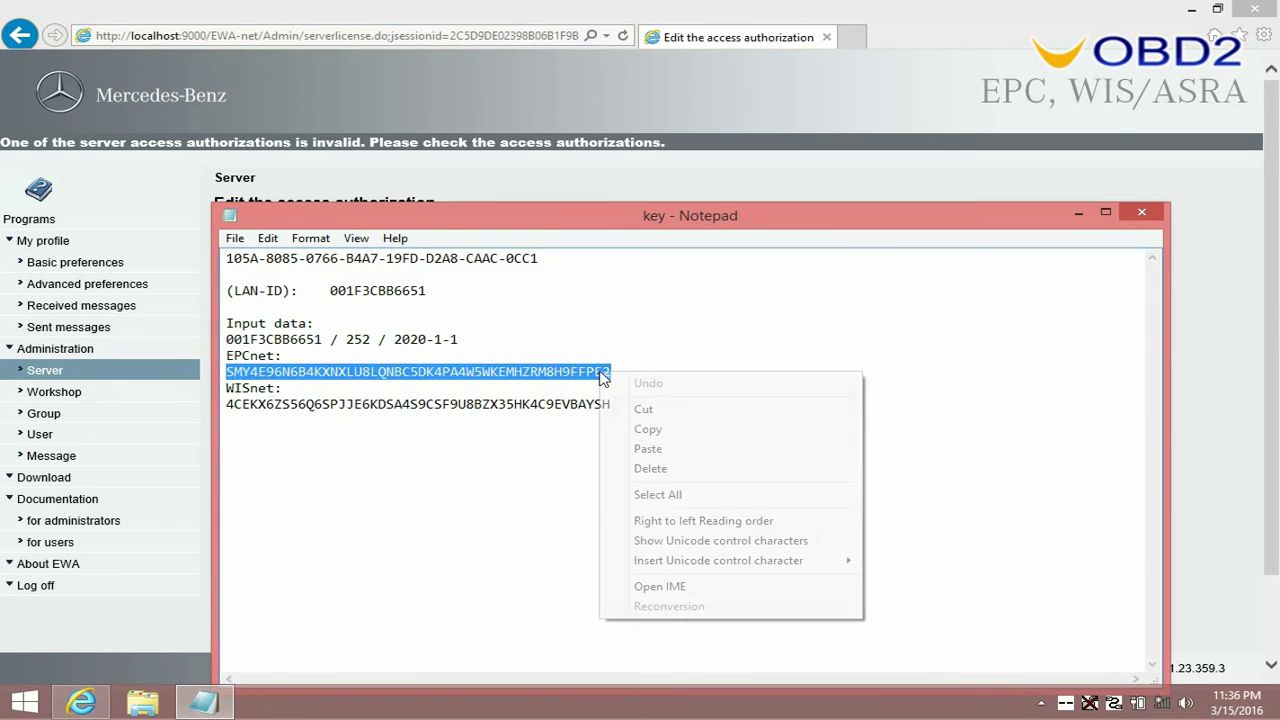
left_click(657, 430)
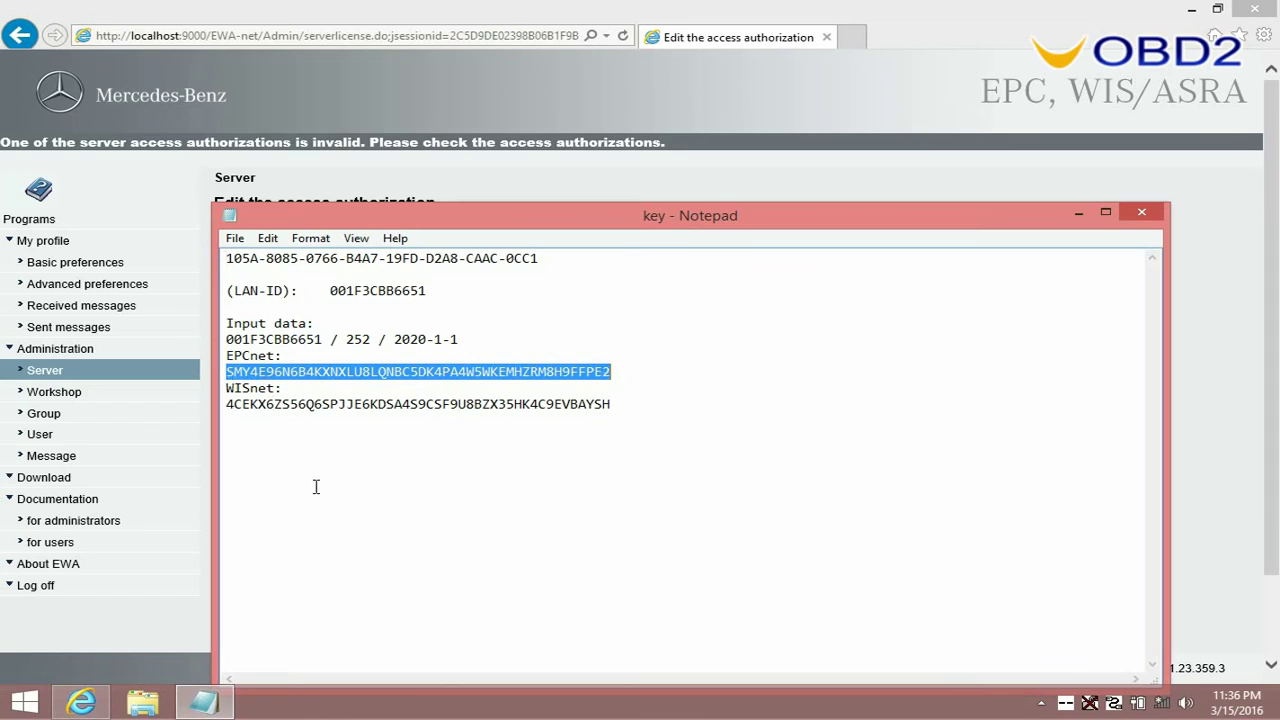
left_click(1198, 360)
left_click(660, 291)
right_click(660, 291)
left_click(712, 370)
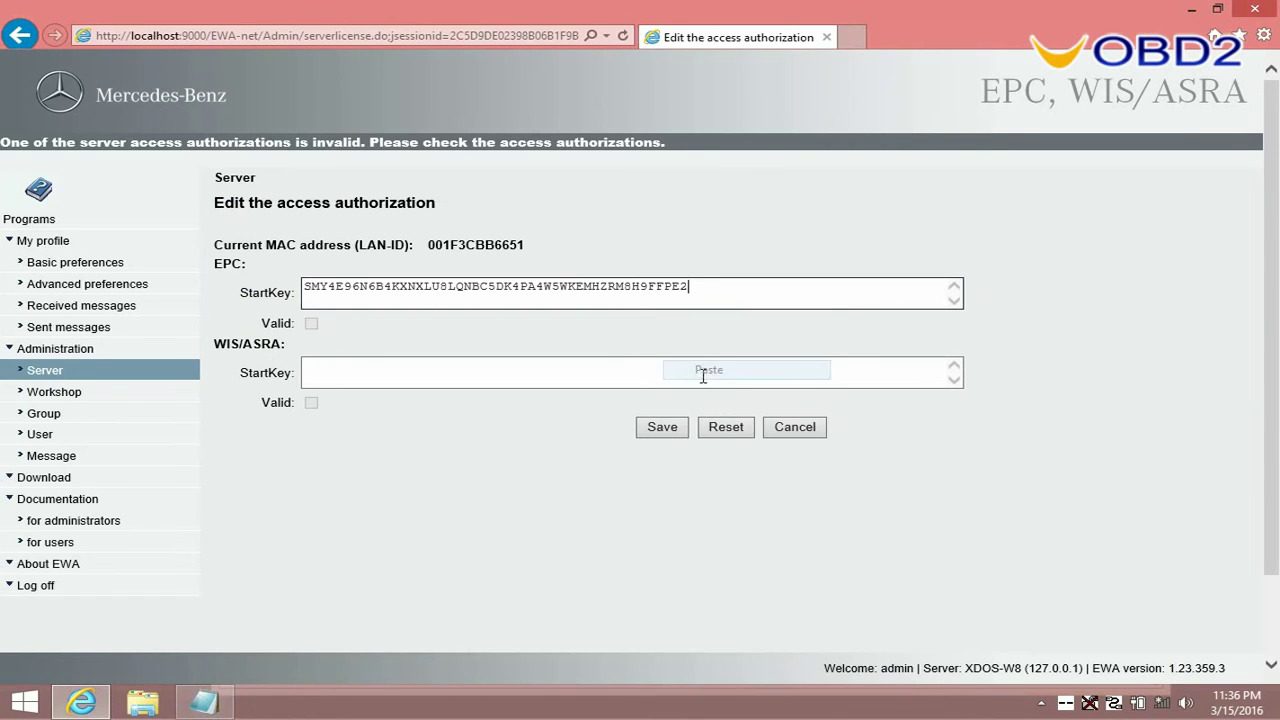
Paste the WISnet key into the WIS/ASRA StartKey field and save both keys.
left_click(204, 703)
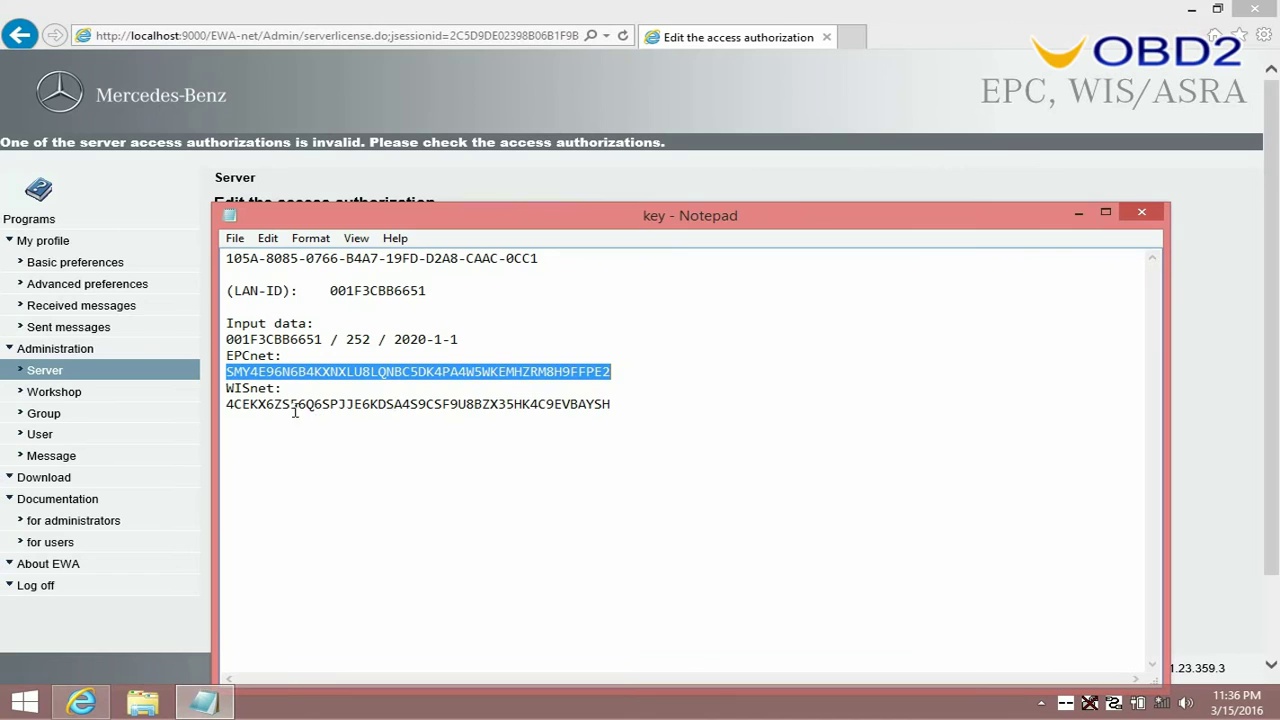
left_click_drag(229, 405, 611, 401)
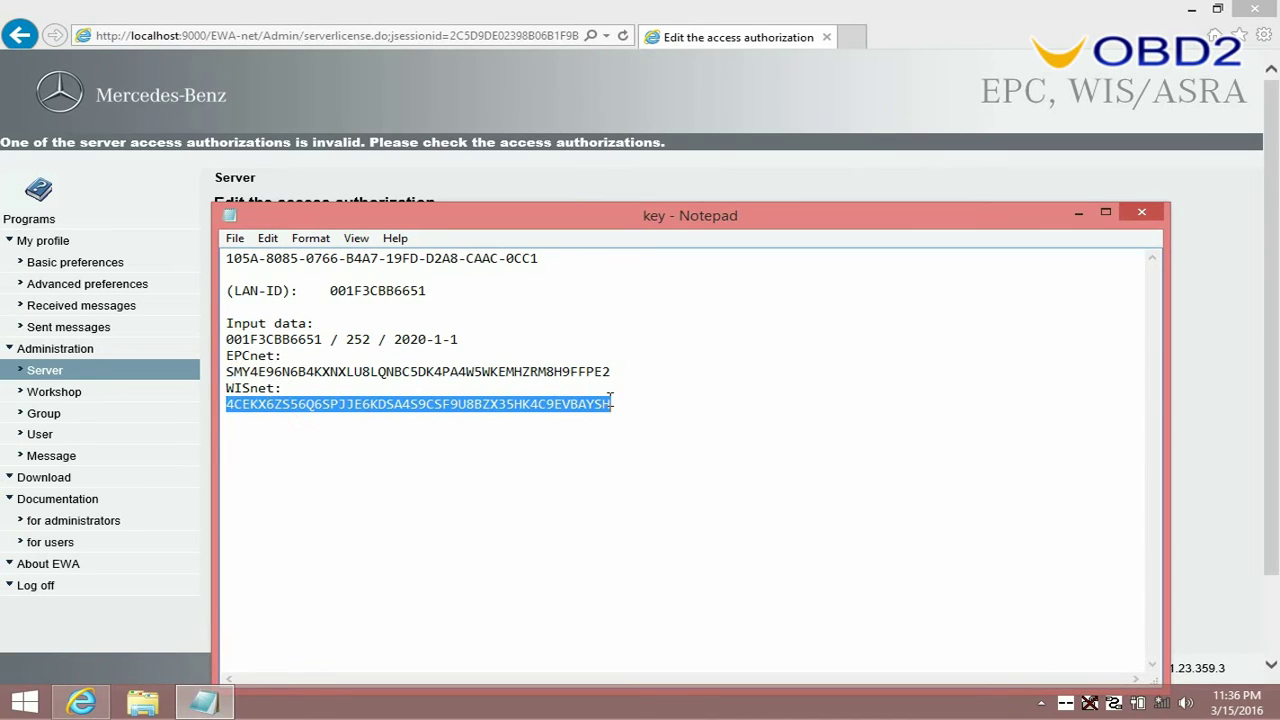
right_click(604, 407)
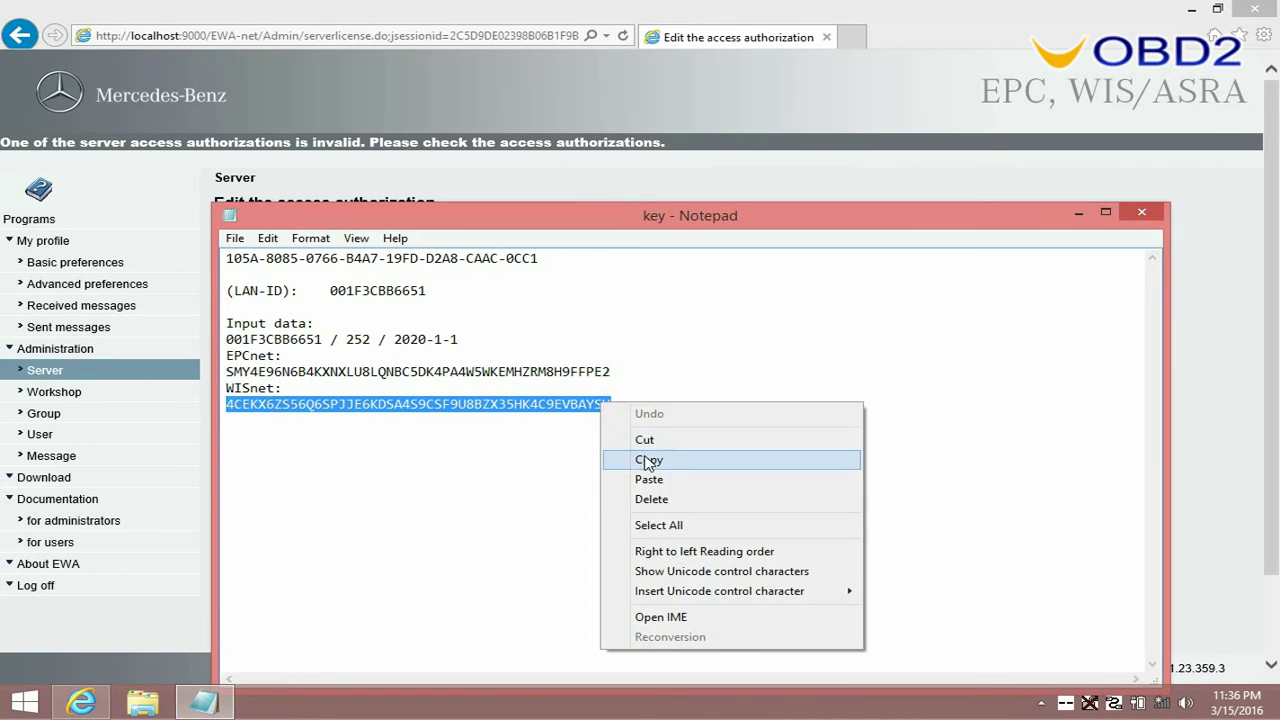
left_click(648, 460)
left_click(1141, 214)
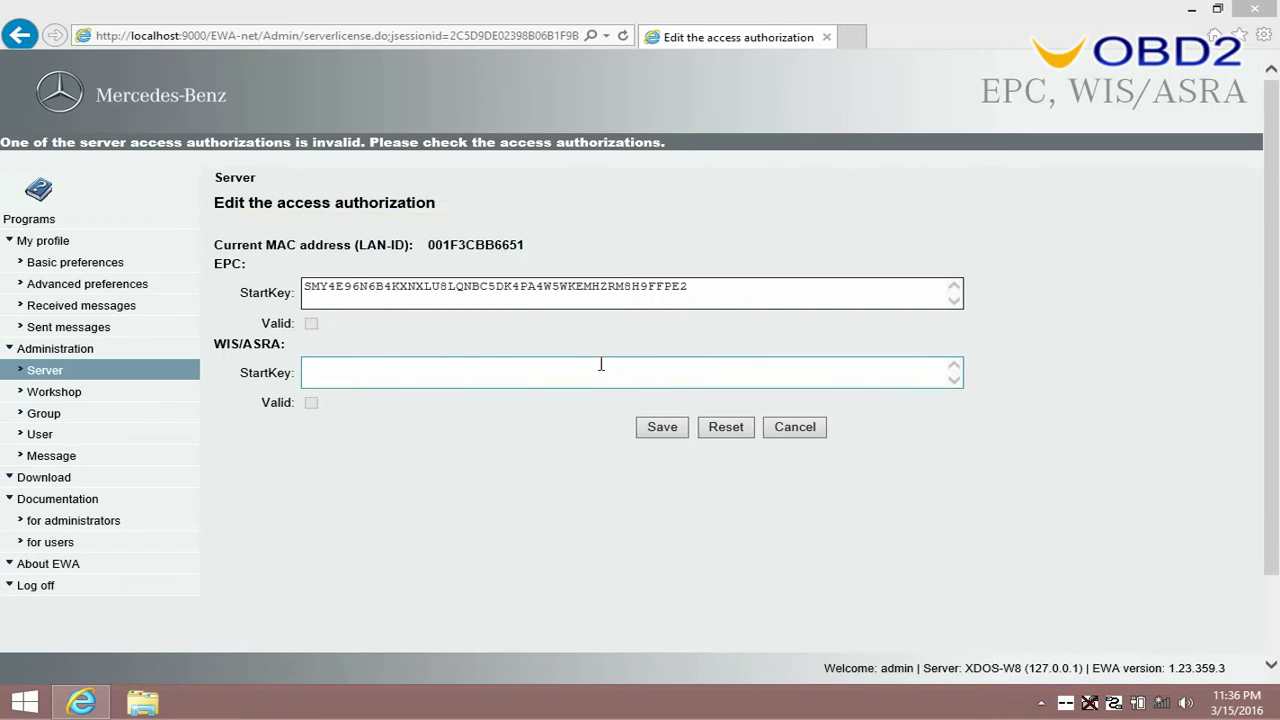
left_click(596, 375)
right_click(596, 375)
left_click(641, 451)
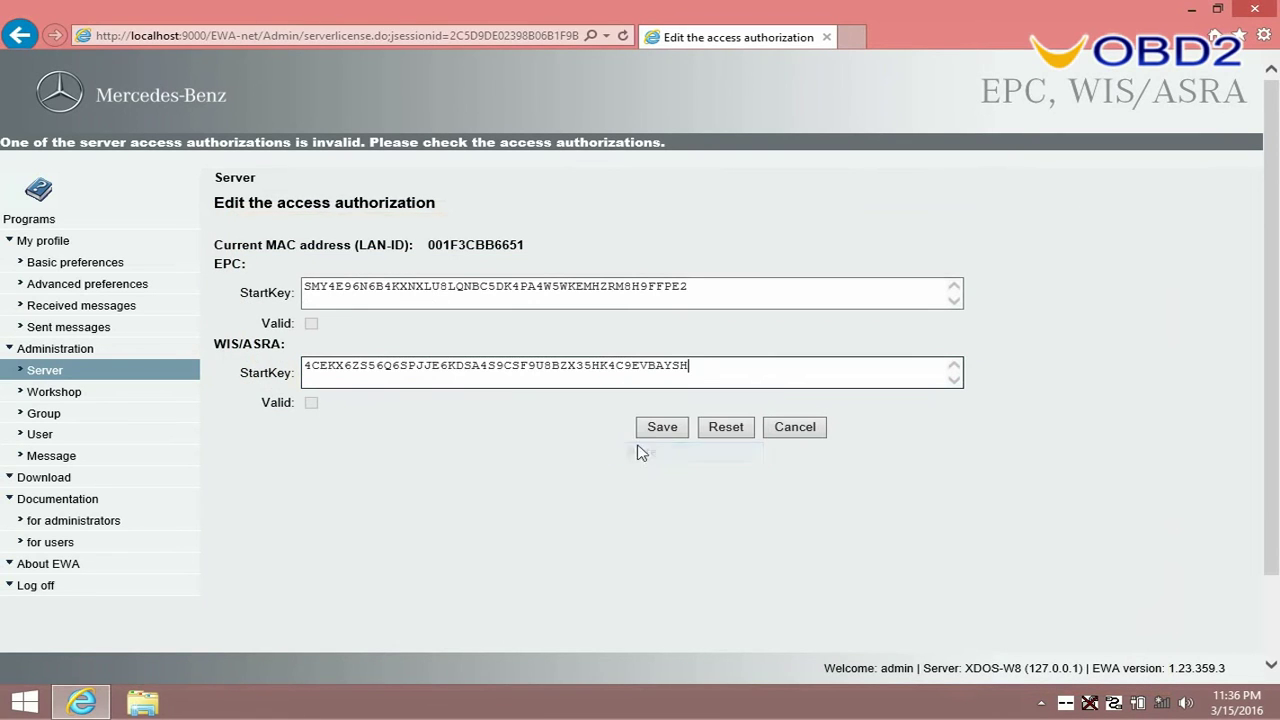
left_click(661, 428)
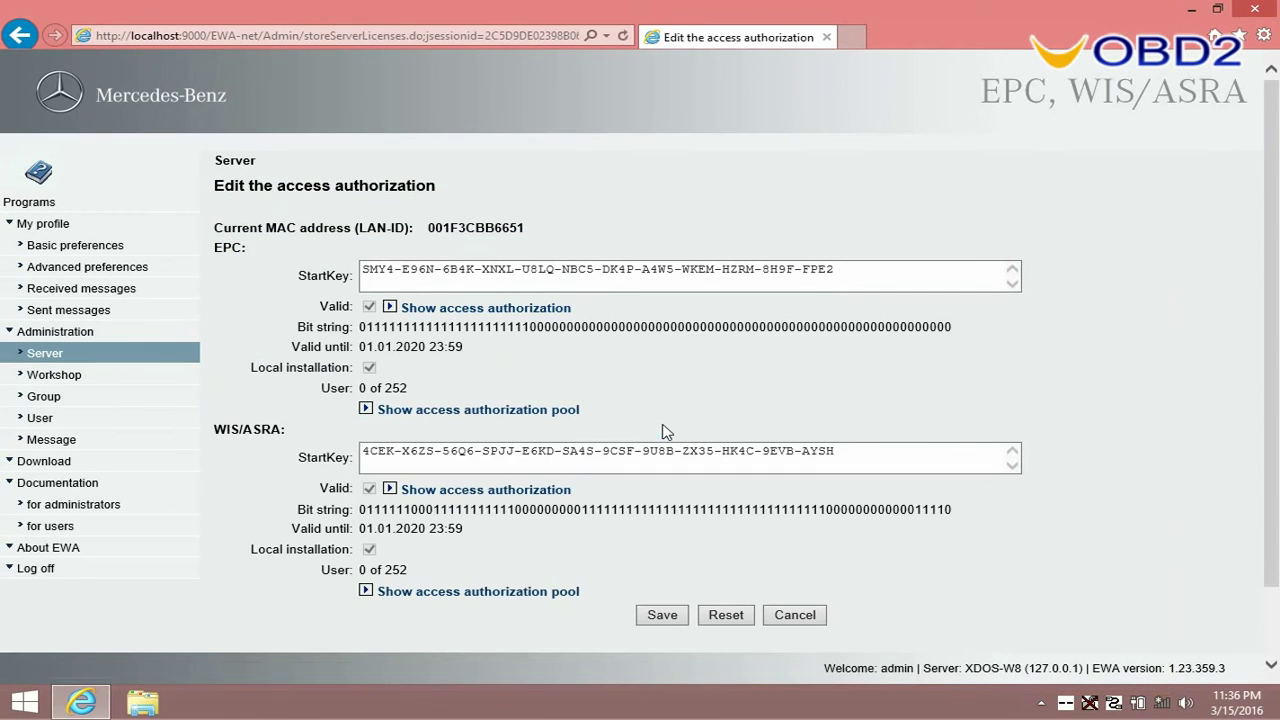
left_click(38, 204)
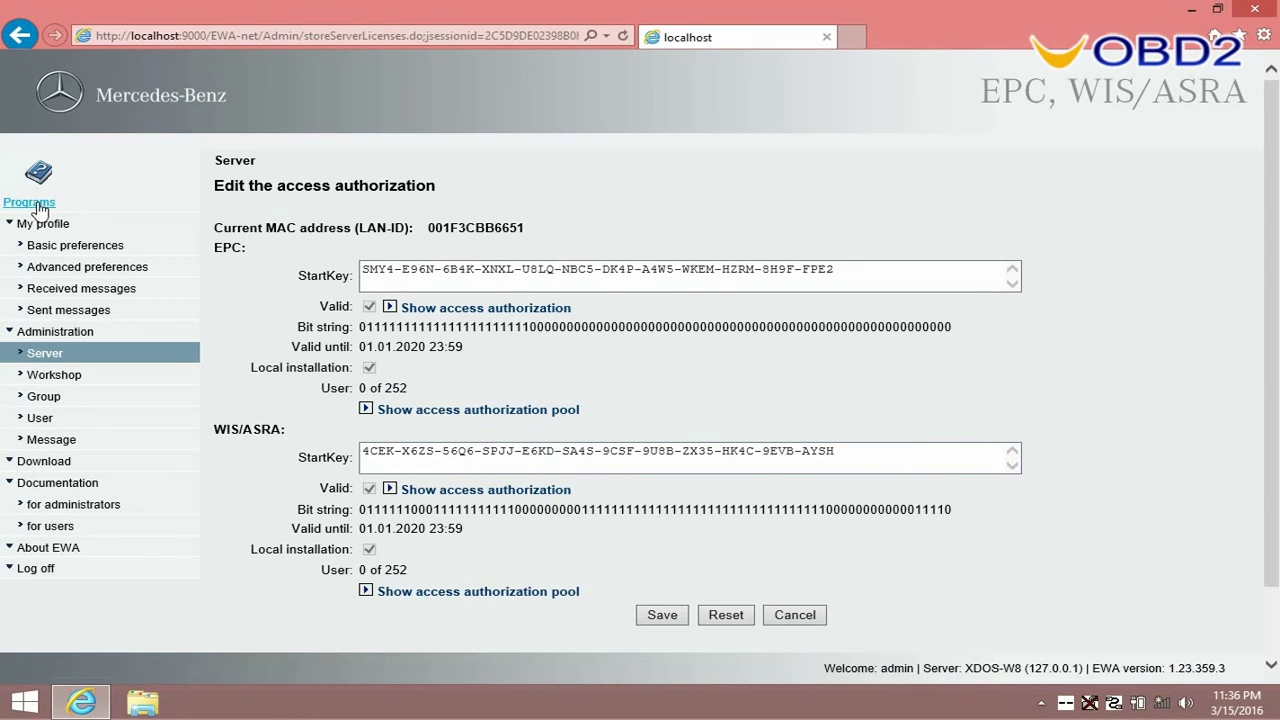
Launch the EPC parts catalogue from EWA Programs, then exit it and confirm.
left_click(420, 244)
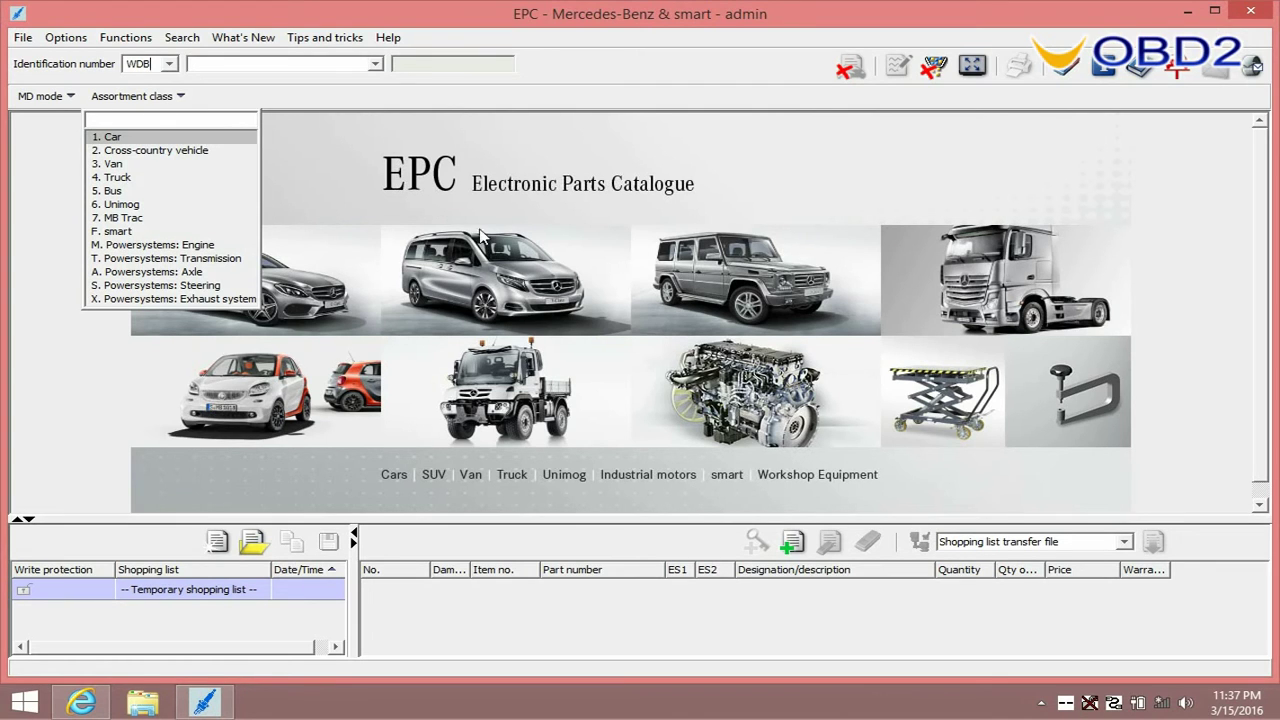
left_click(1252, 12)
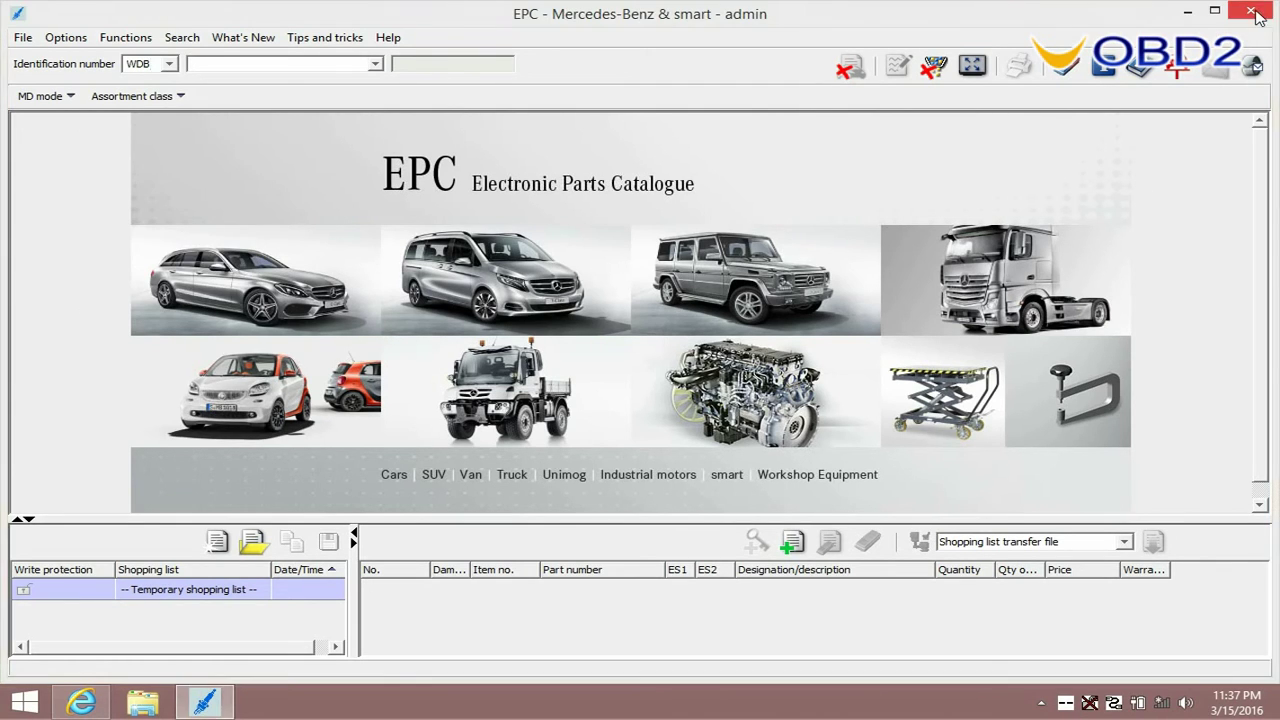
left_click(1256, 12)
left_click(586, 369)
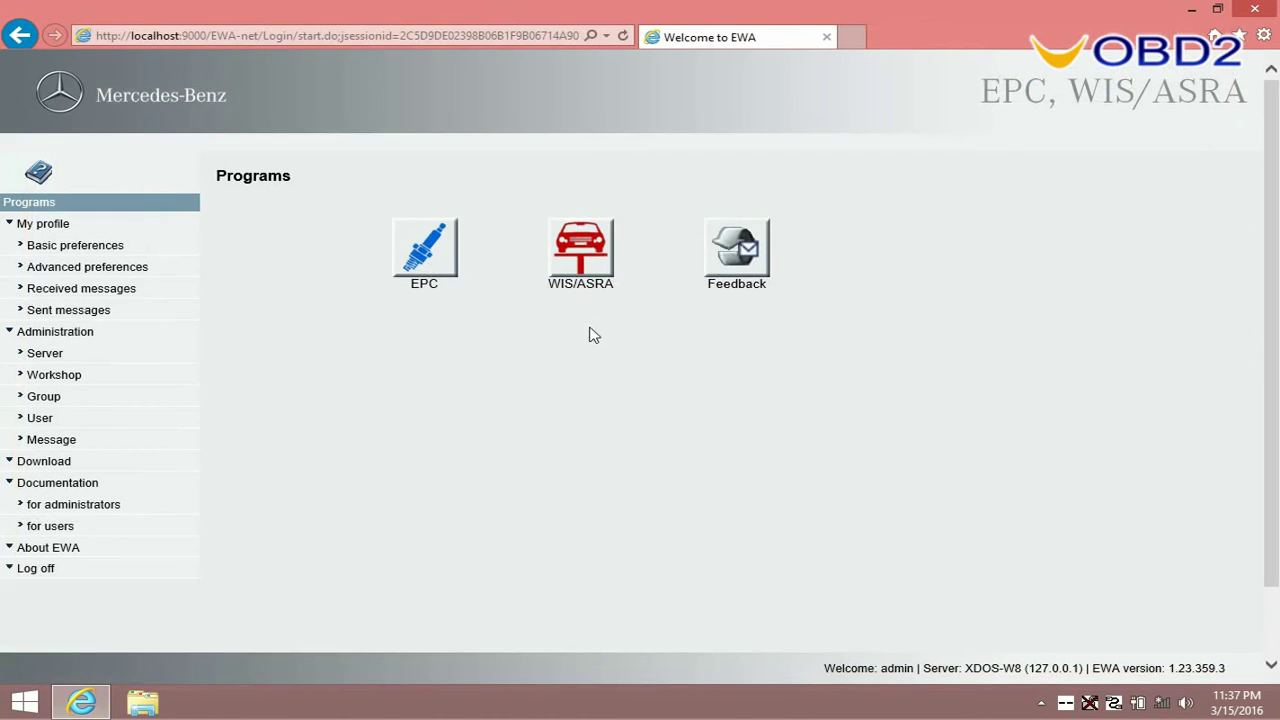
Run WIS/ASRA accepting the security risk, exit it with Yes, and close the EWA browser.
left_click(587, 260)
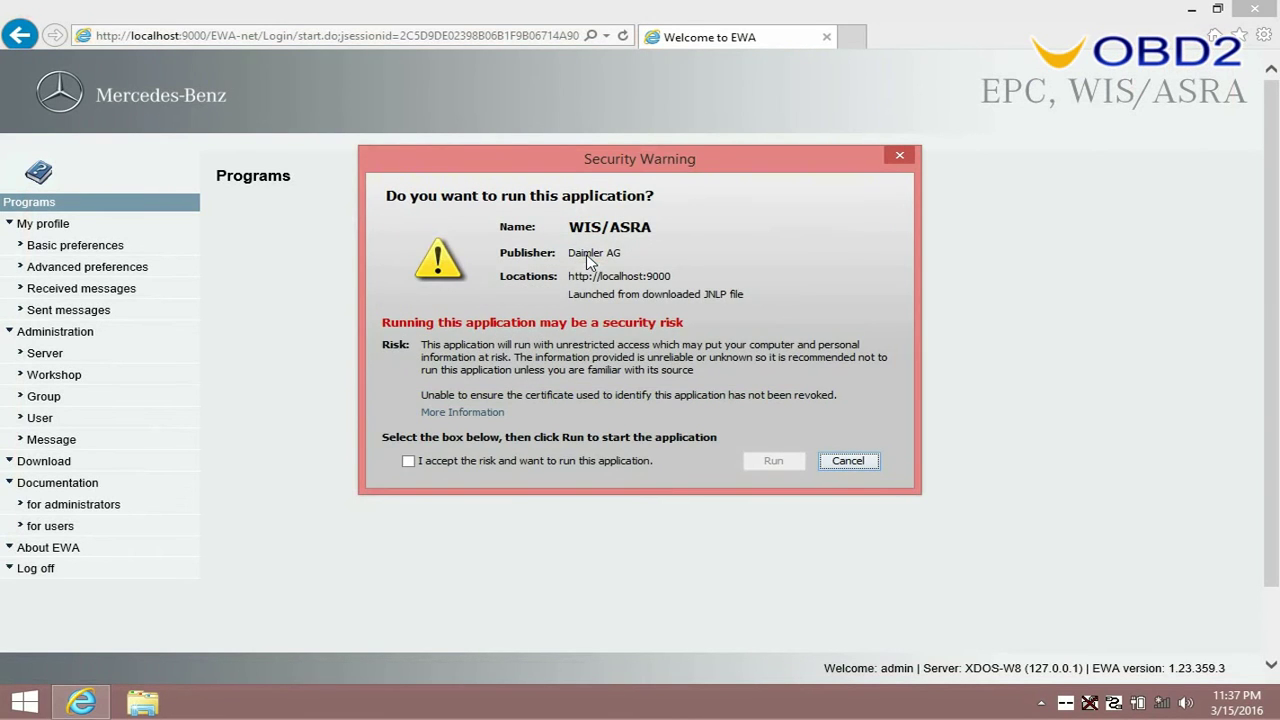
left_click(457, 461)
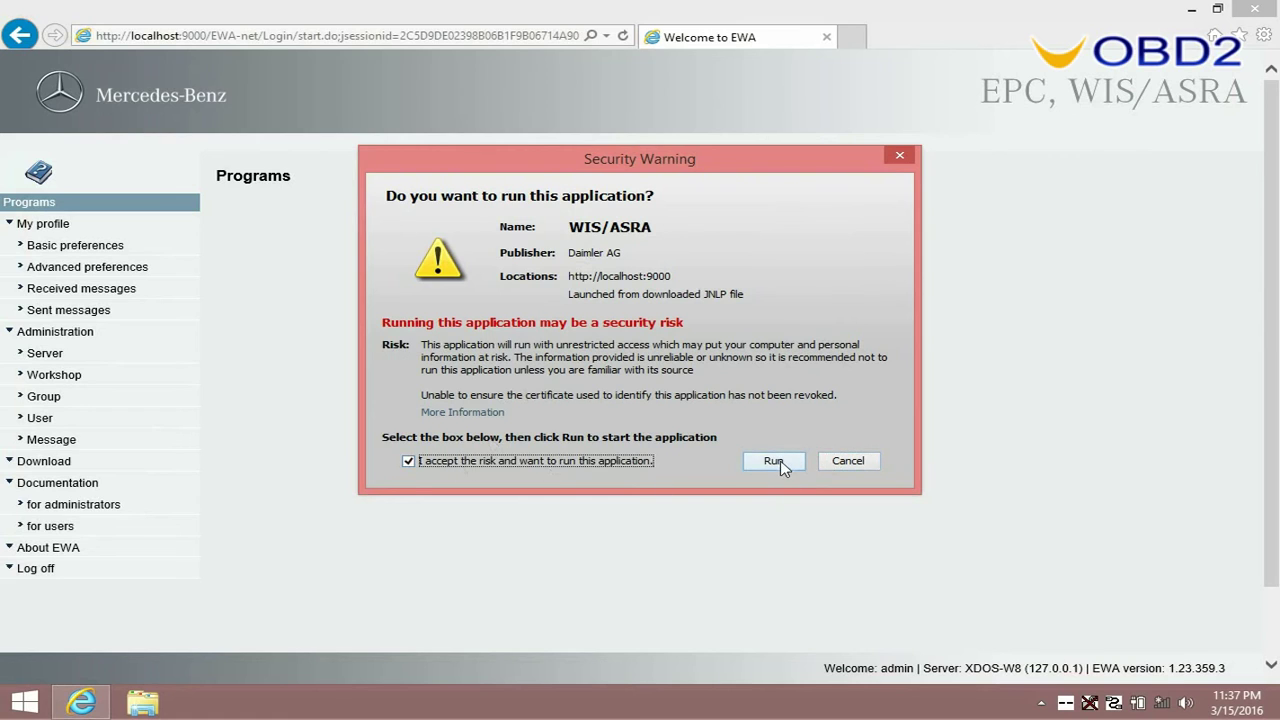
left_click(776, 462)
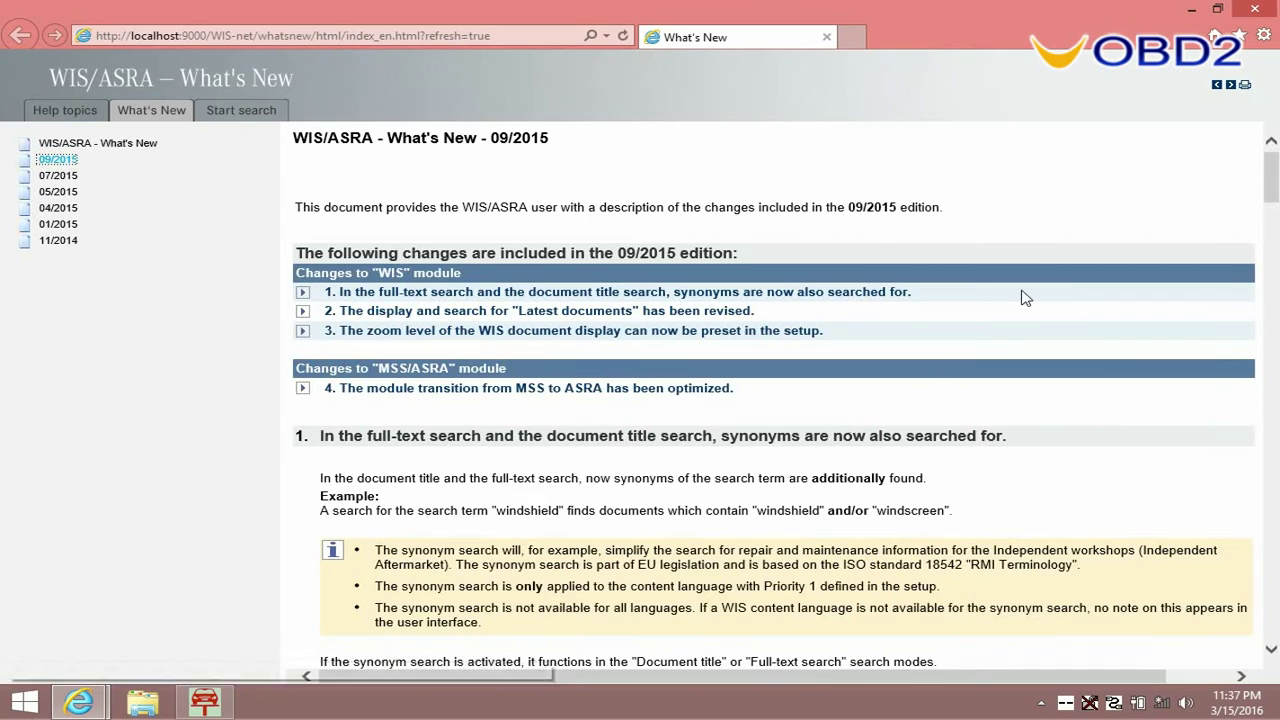
left_click(1254, 10)
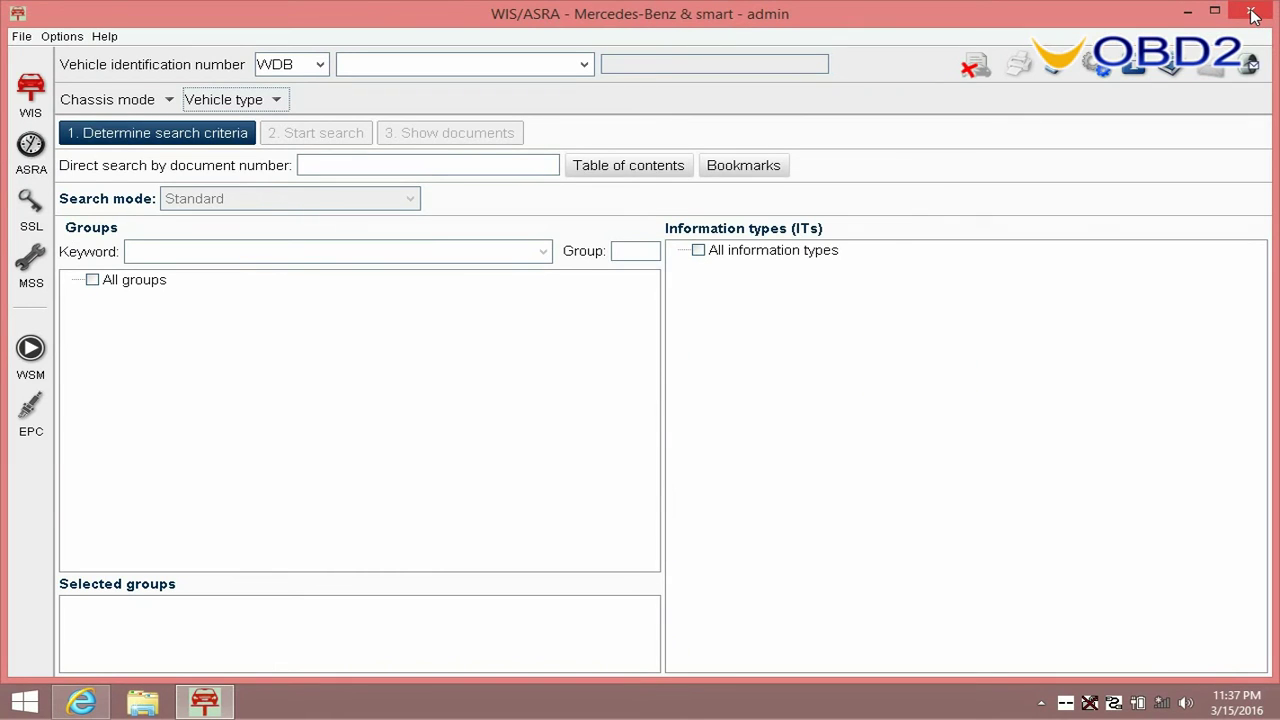
left_click(1252, 12)
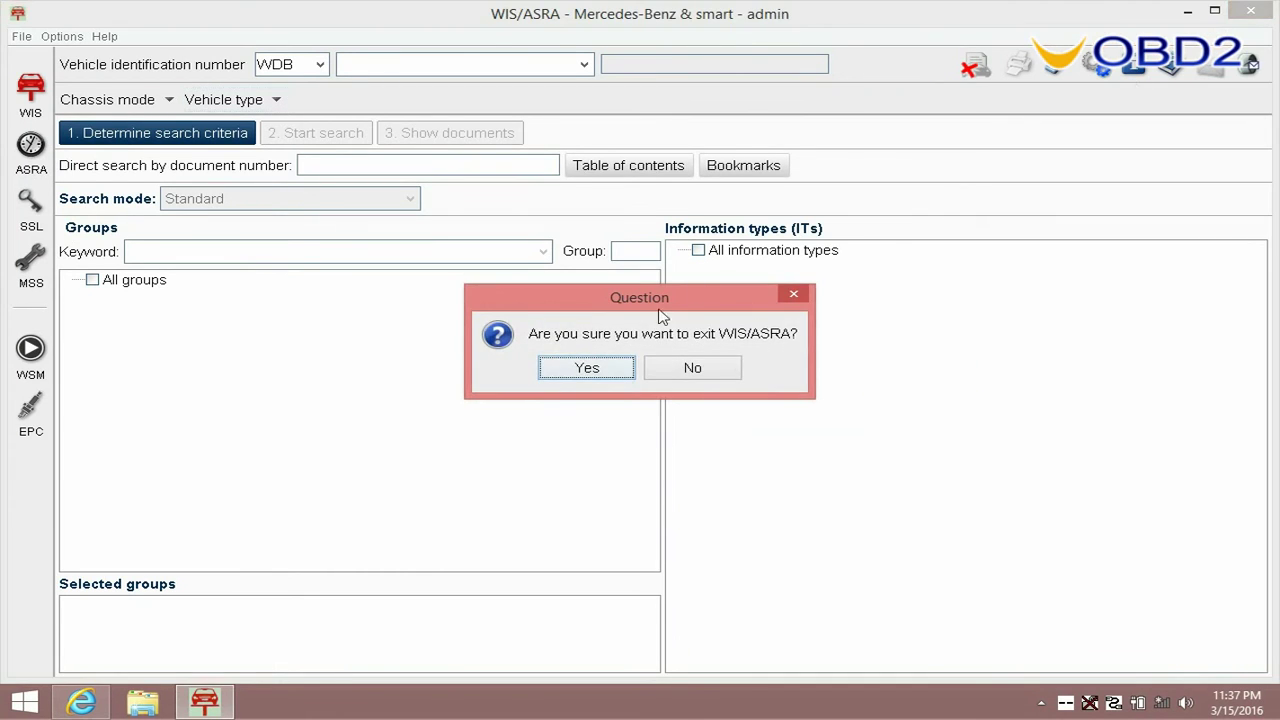
left_click(588, 368)
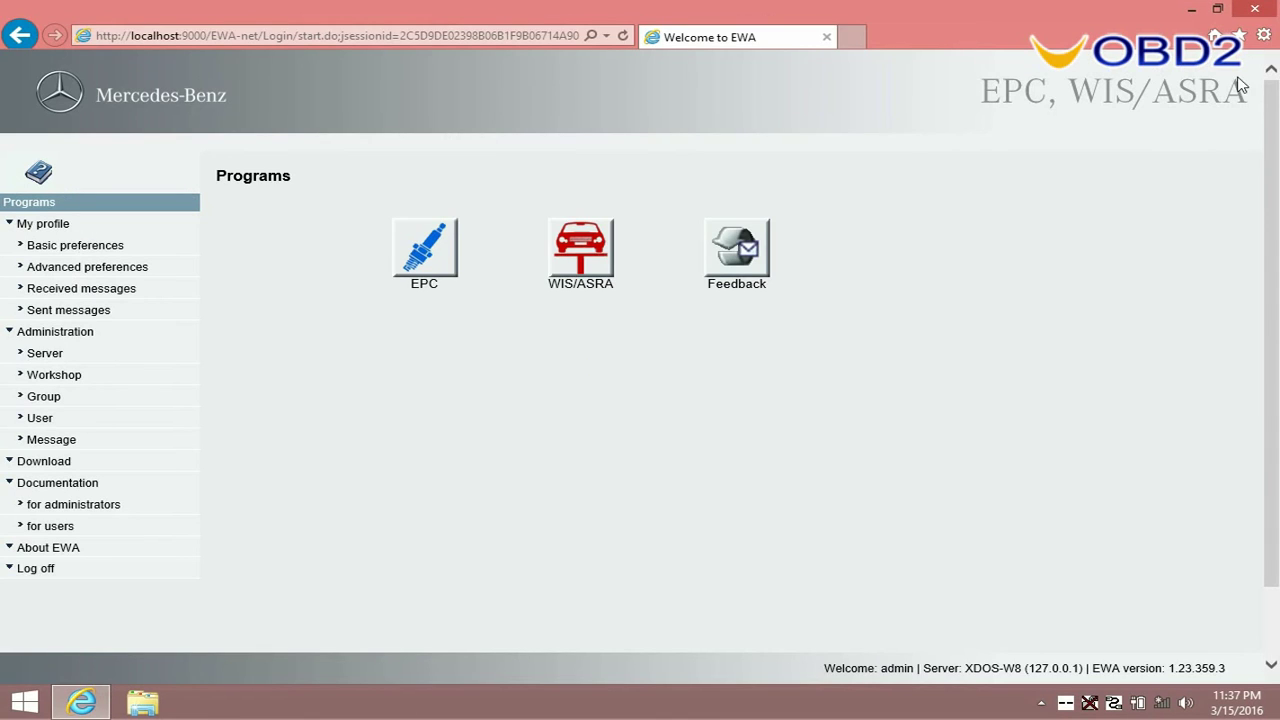
left_click(1272, 12)
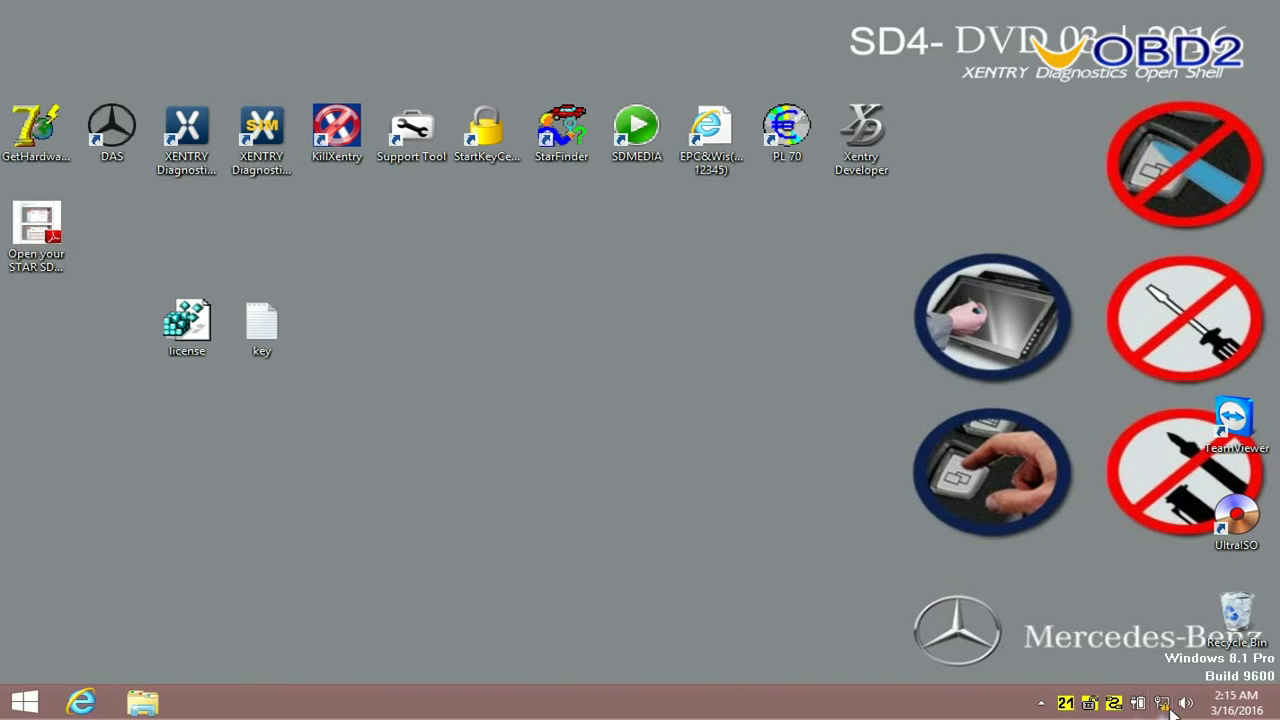
Switch Wi-Fi 2 off from the Networks charm.
left_click(1161, 704)
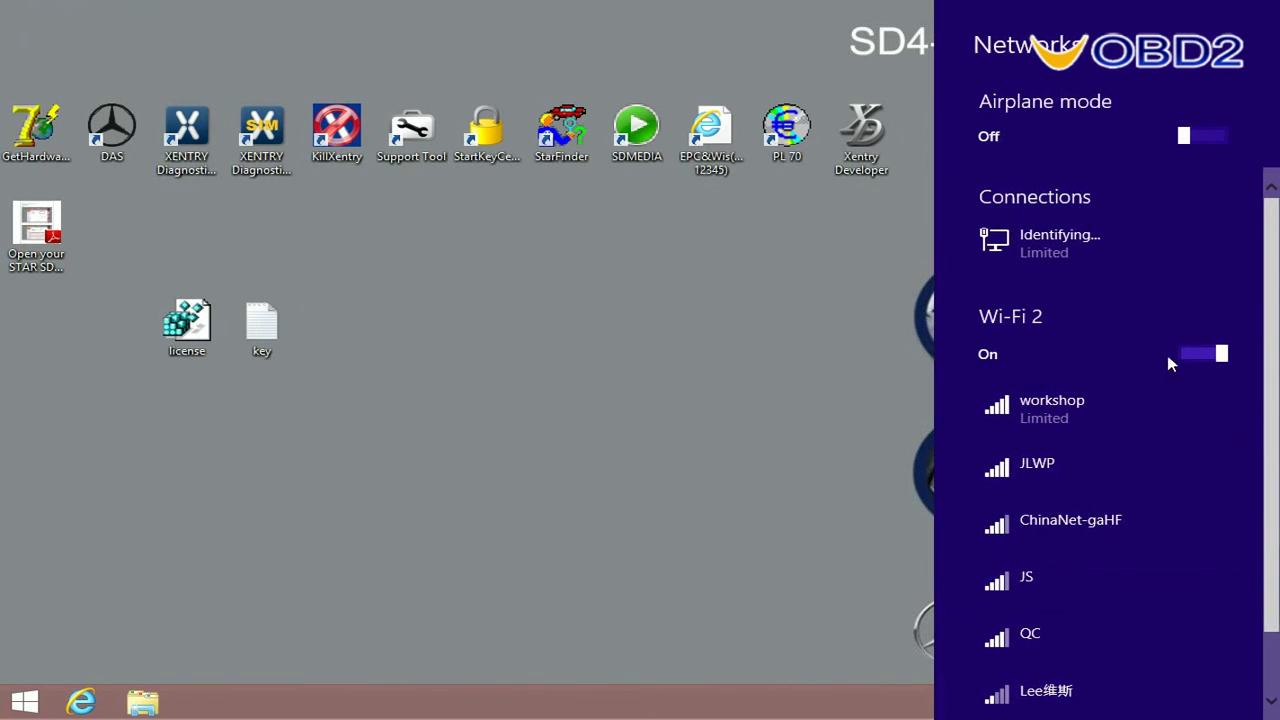
left_click(1191, 355)
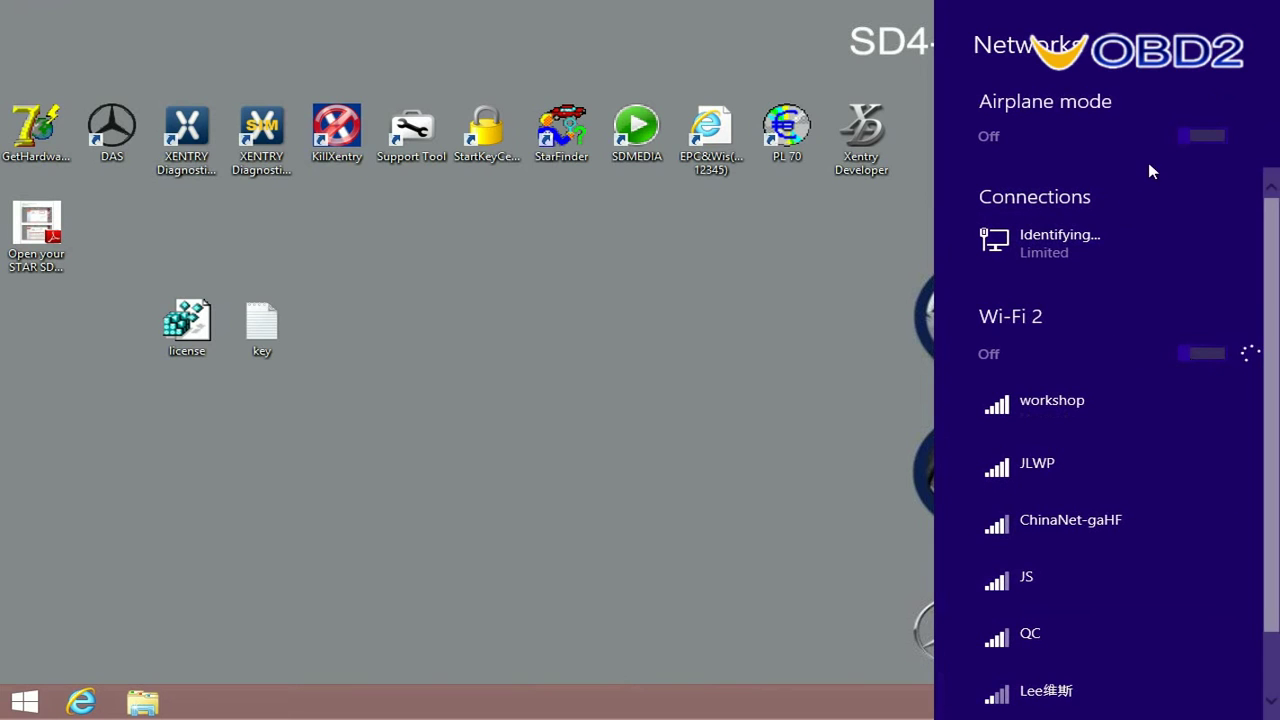
left_click(684, 327)
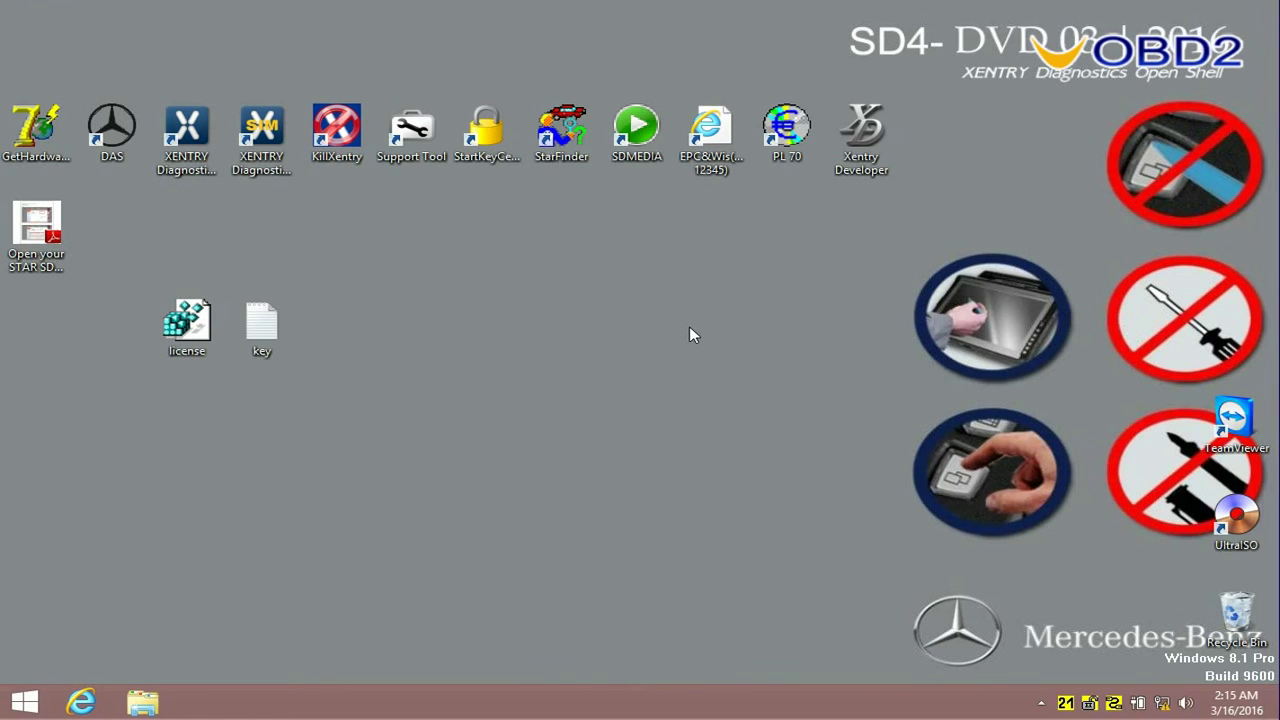
Open the Network Connections list via the Network and Sharing Center.
right_click(1163, 707)
left_click(1130, 689)
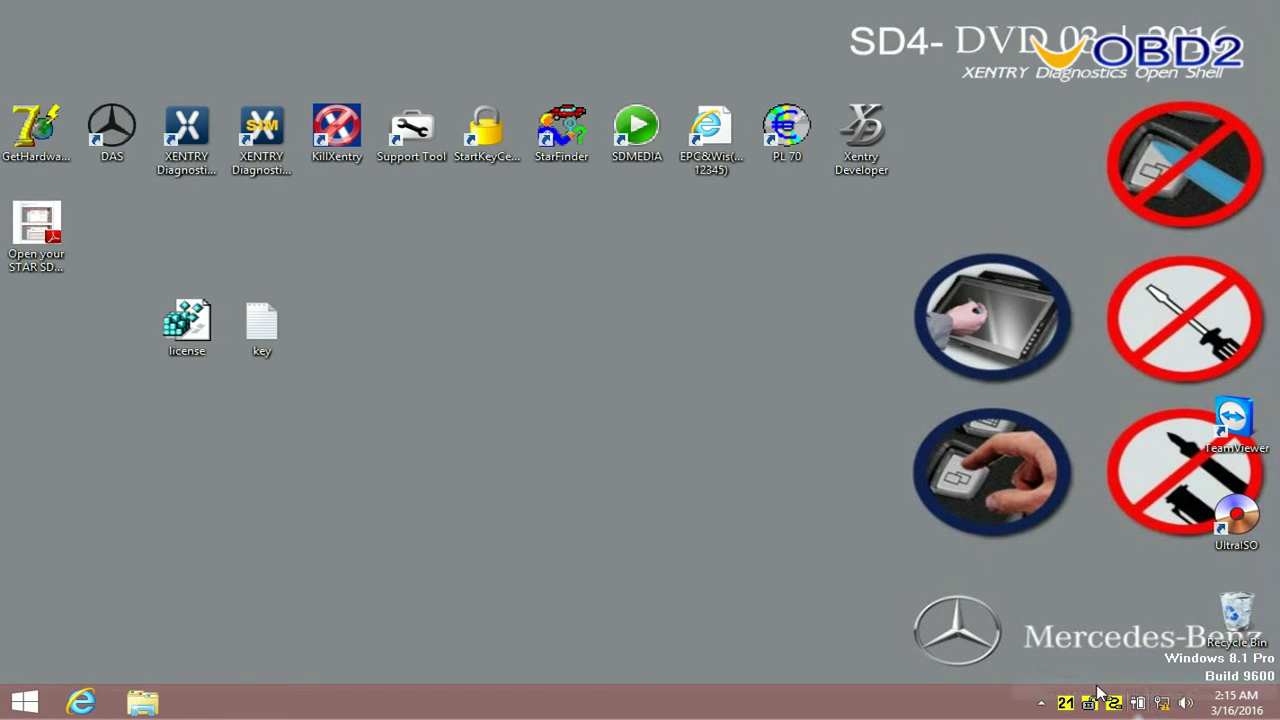
left_click(295, 217)
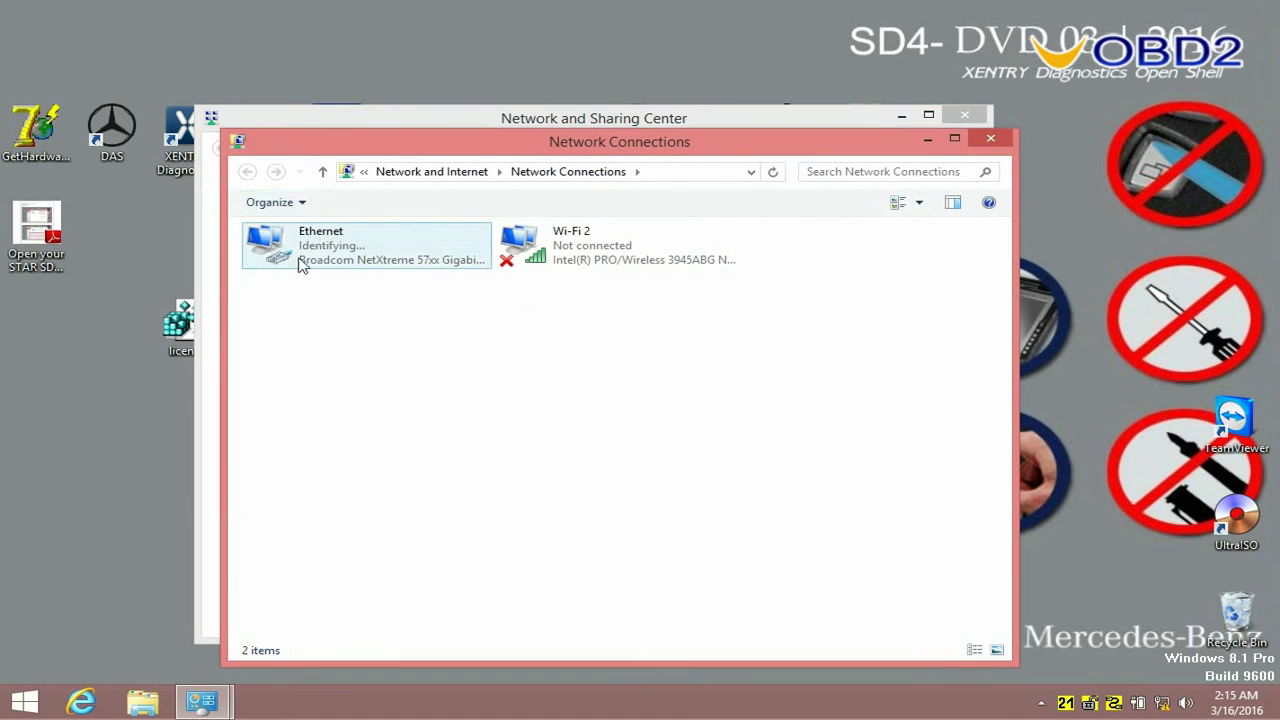
Open the Internet Protocol Version 4 (TCP/IPv4) properties of the Ethernet adapter.
right_click(302, 264)
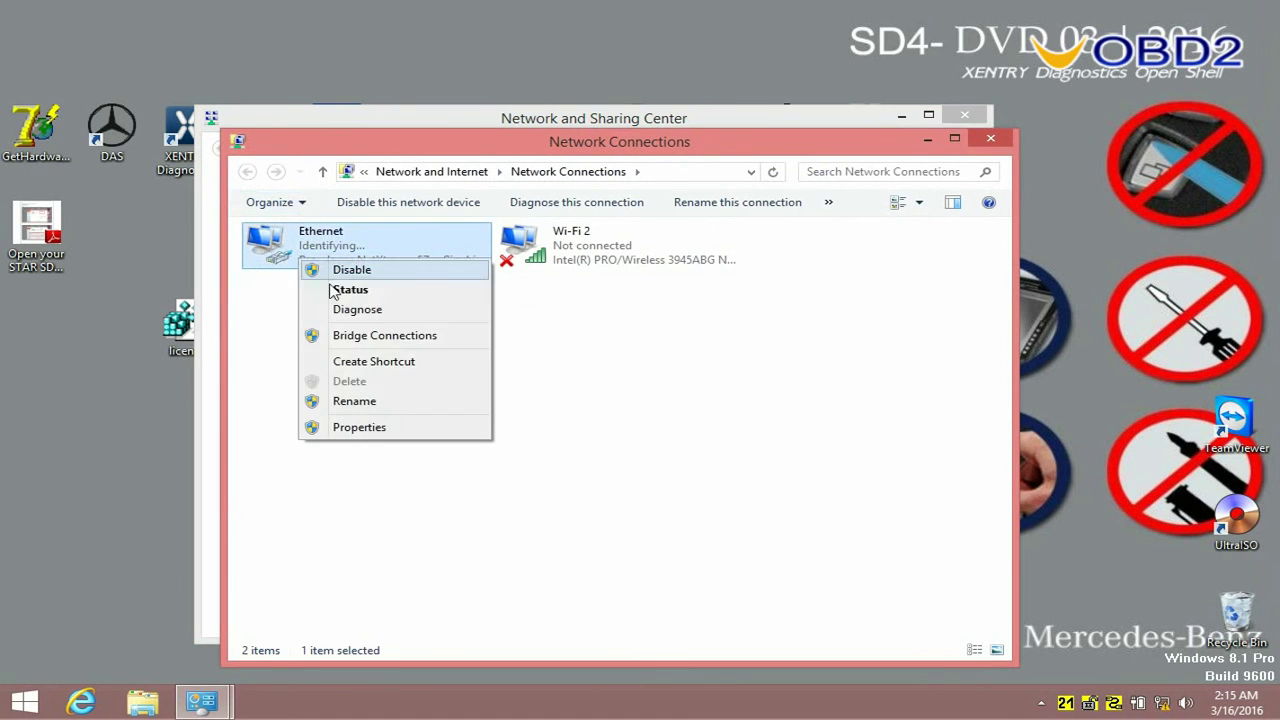
left_click(386, 434)
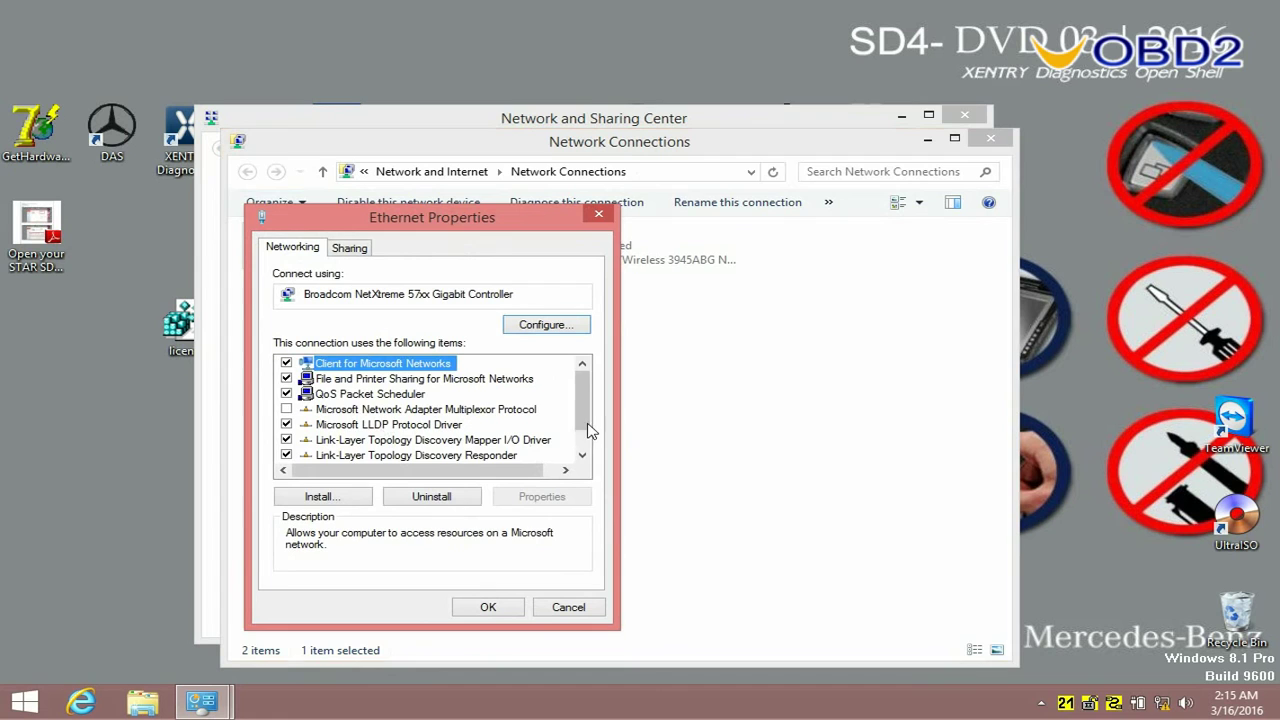
scroll(530, 455, "down", 1)
left_click(478, 455)
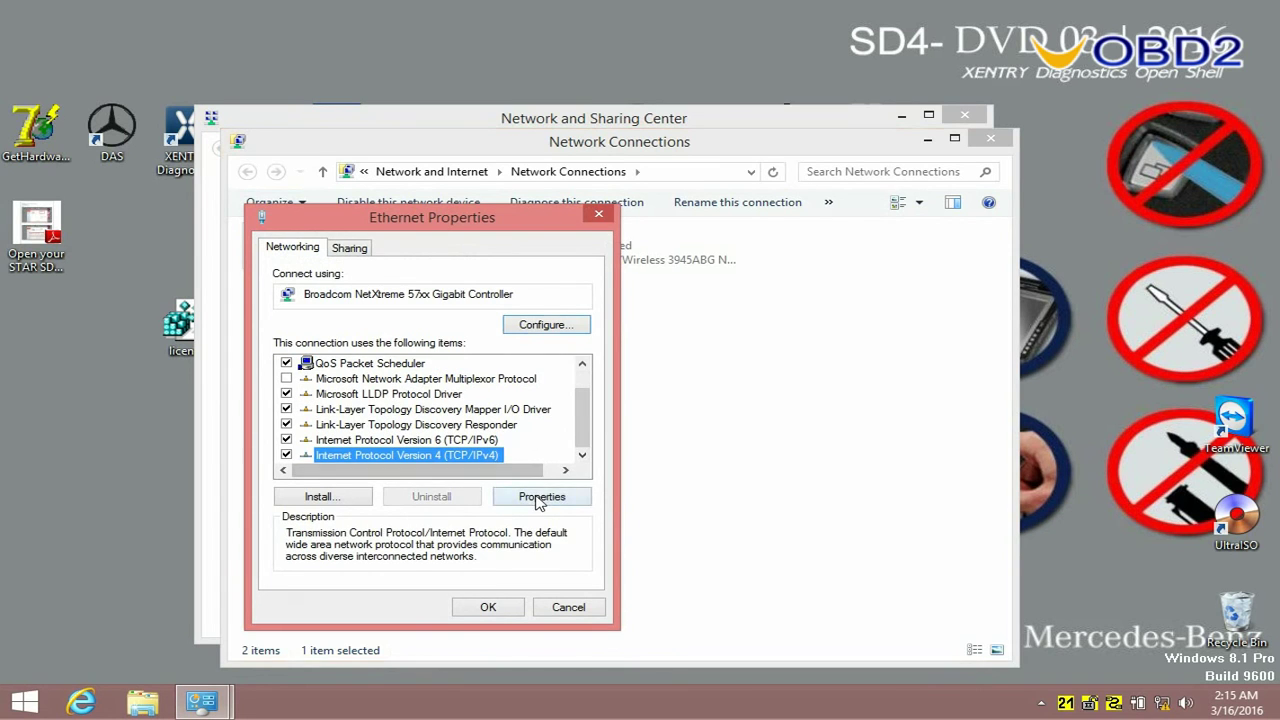
left_click(540, 497)
Give Ethernet static IP 172.29.127.11 with mask 255.255.0.0, then close all network windows.
left_click(406, 413)
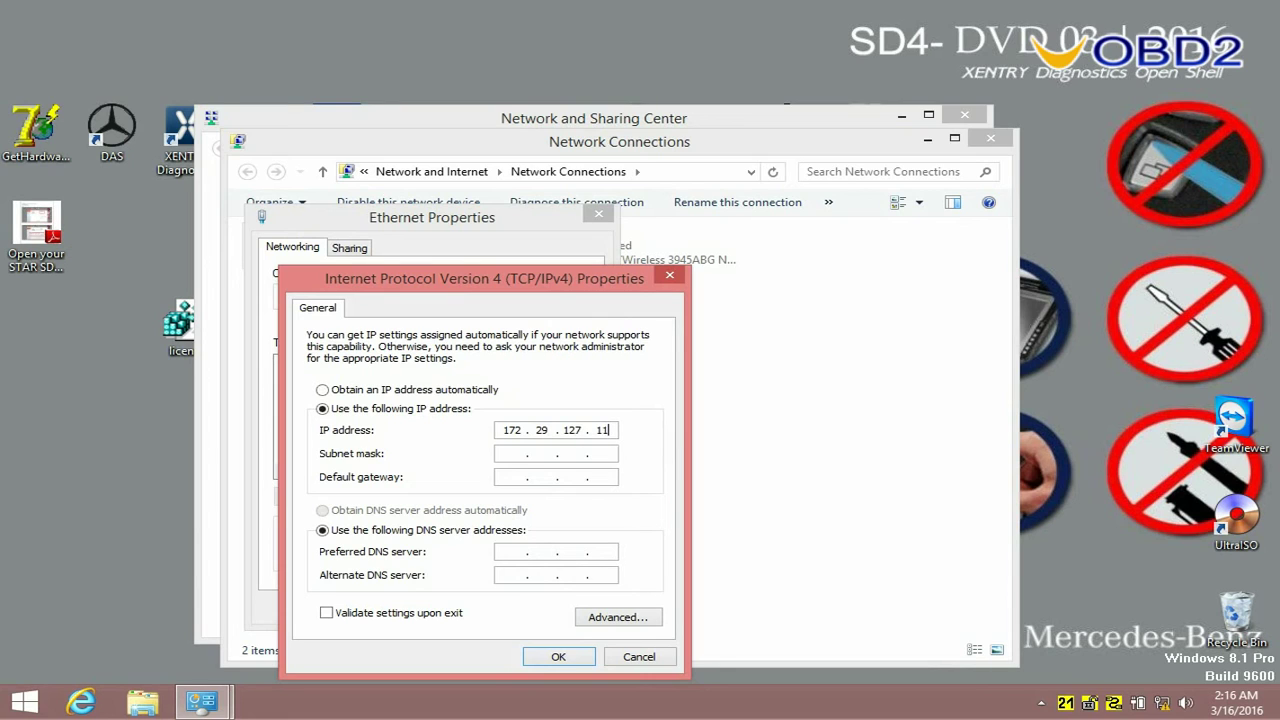
left_click(513, 453)
left_click(562, 657)
left_click(492, 611)
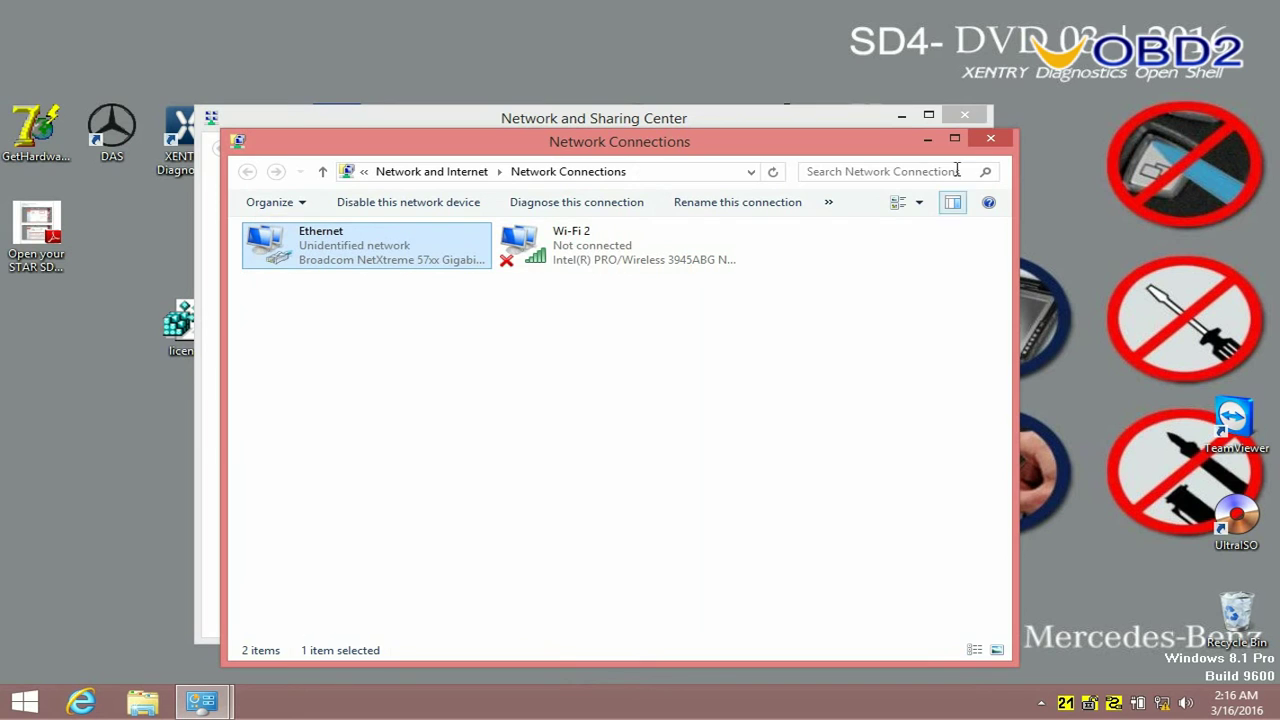
left_click(990, 138)
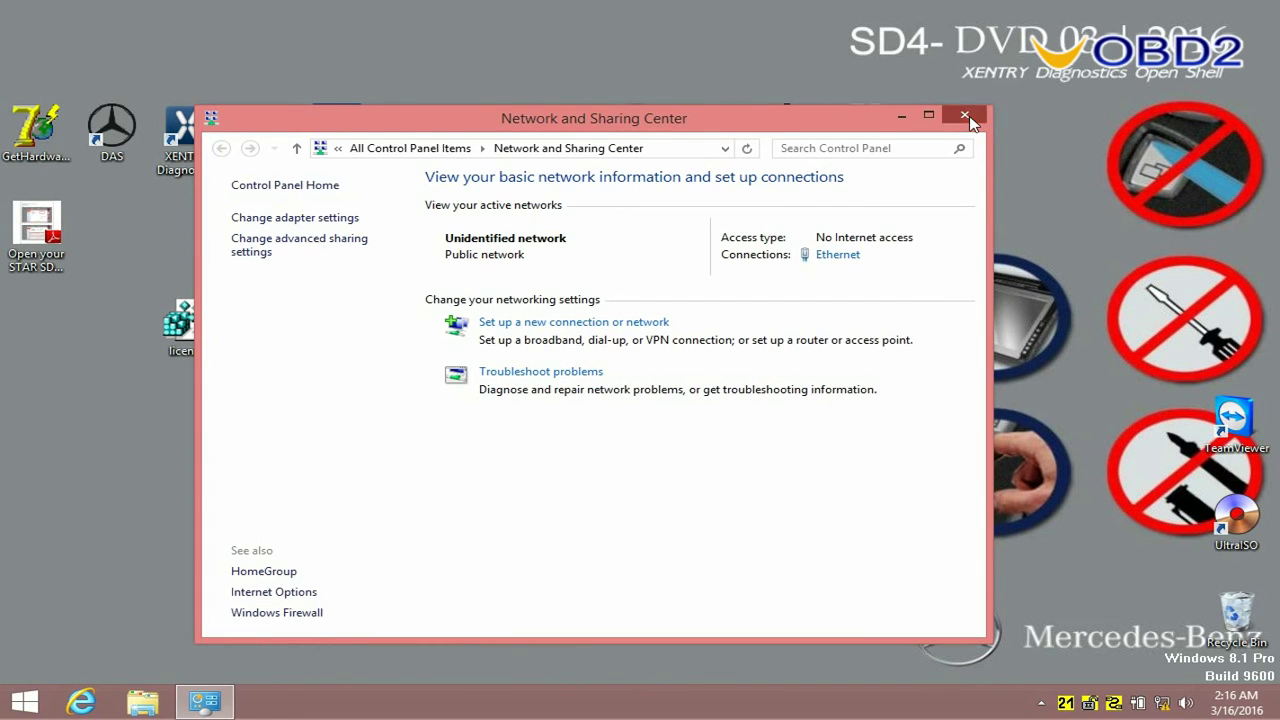
left_click(966, 117)
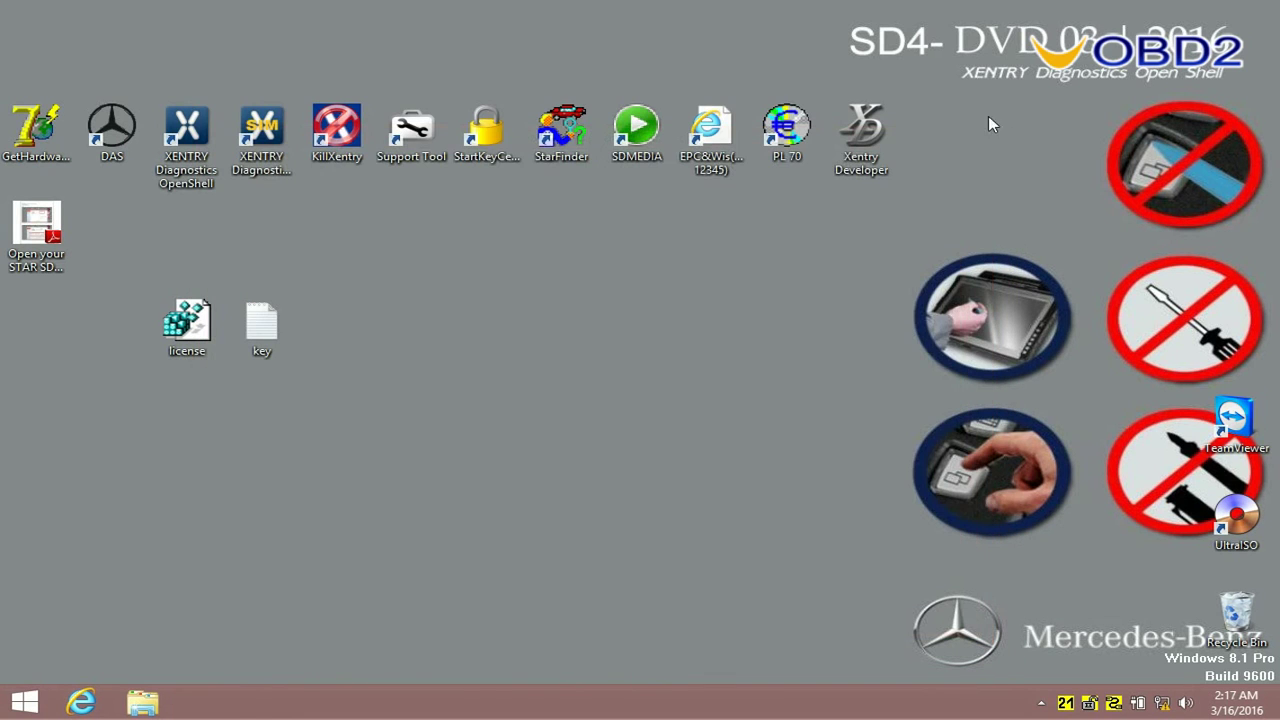
Open SDconnect Toolkit Administration and show Register/configure settings for multiplexer 21 (Cable).
right_click(1088, 704)
left_click(1128, 642)
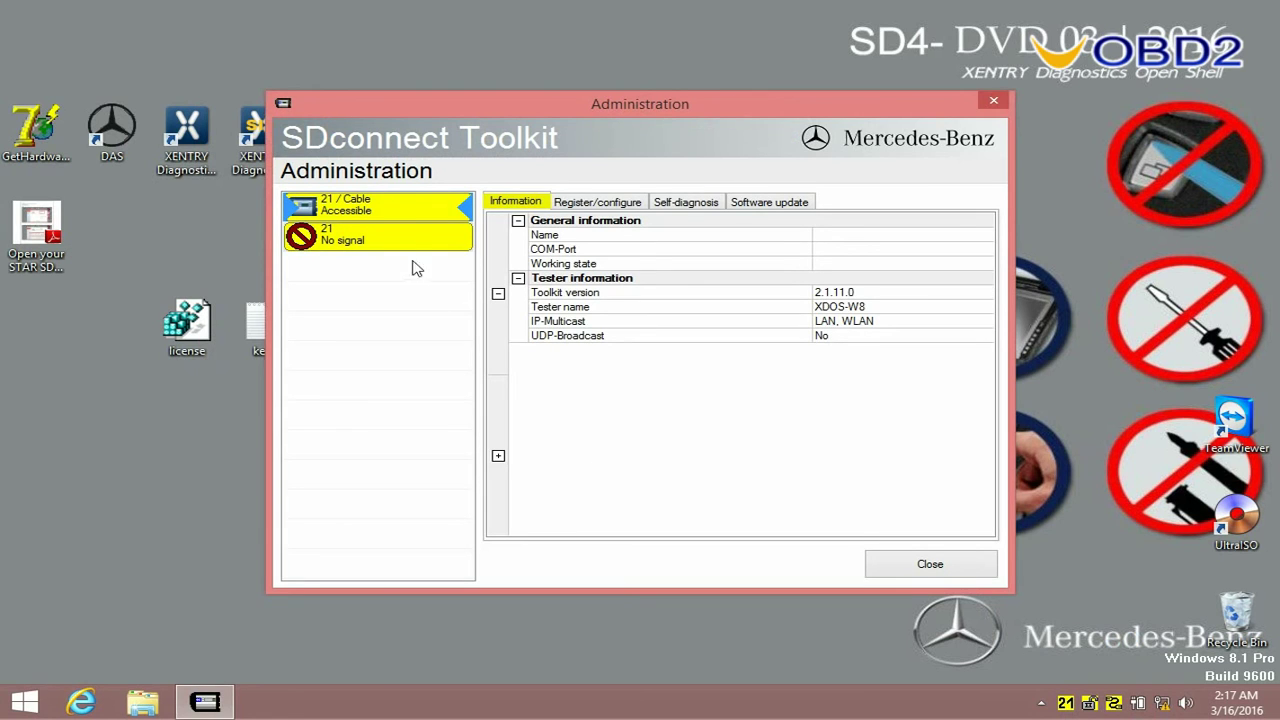
left_click(415, 213)
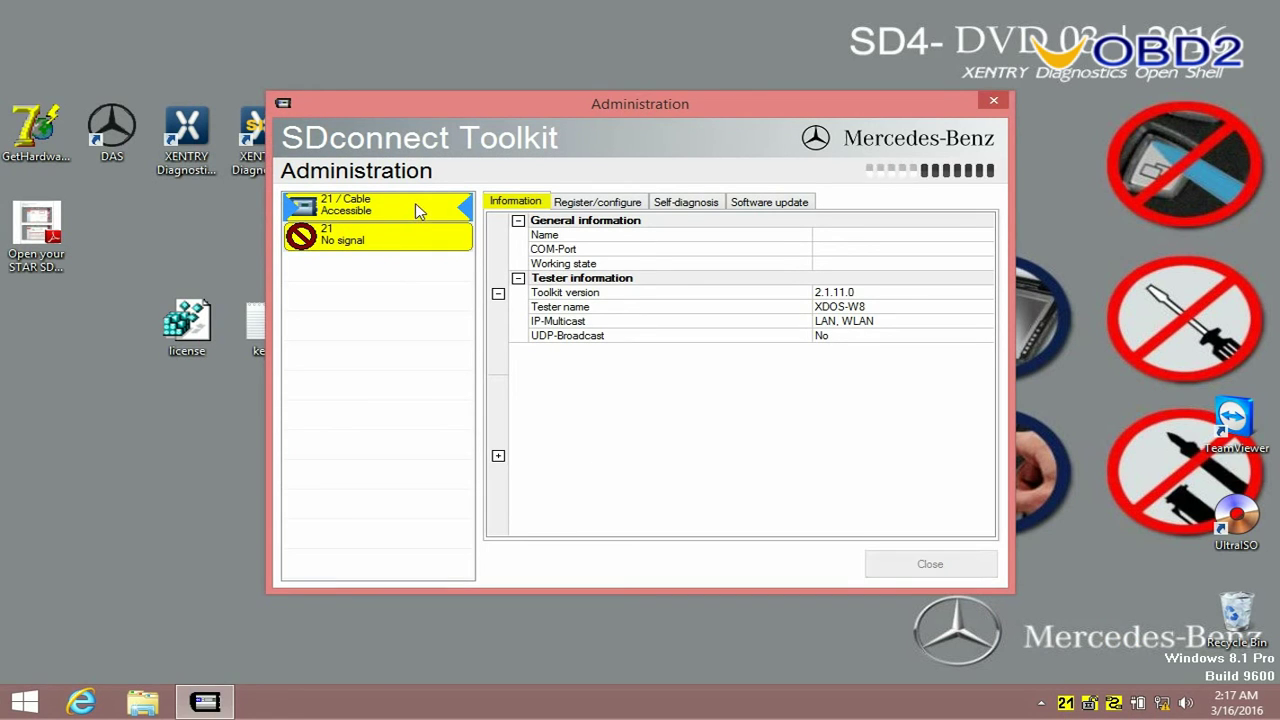
left_click(588, 204)
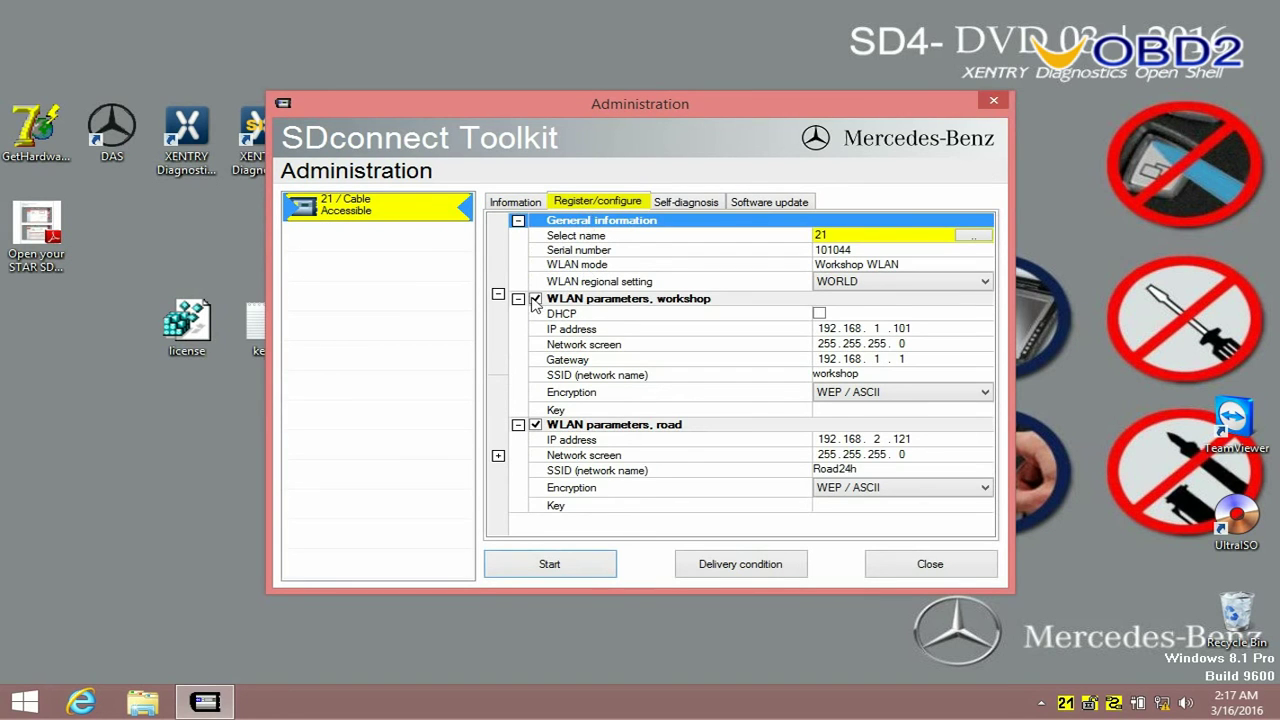
Disable the workshop and road WLAN sections, apply the configuration, and close Administration.
left_click(536, 299)
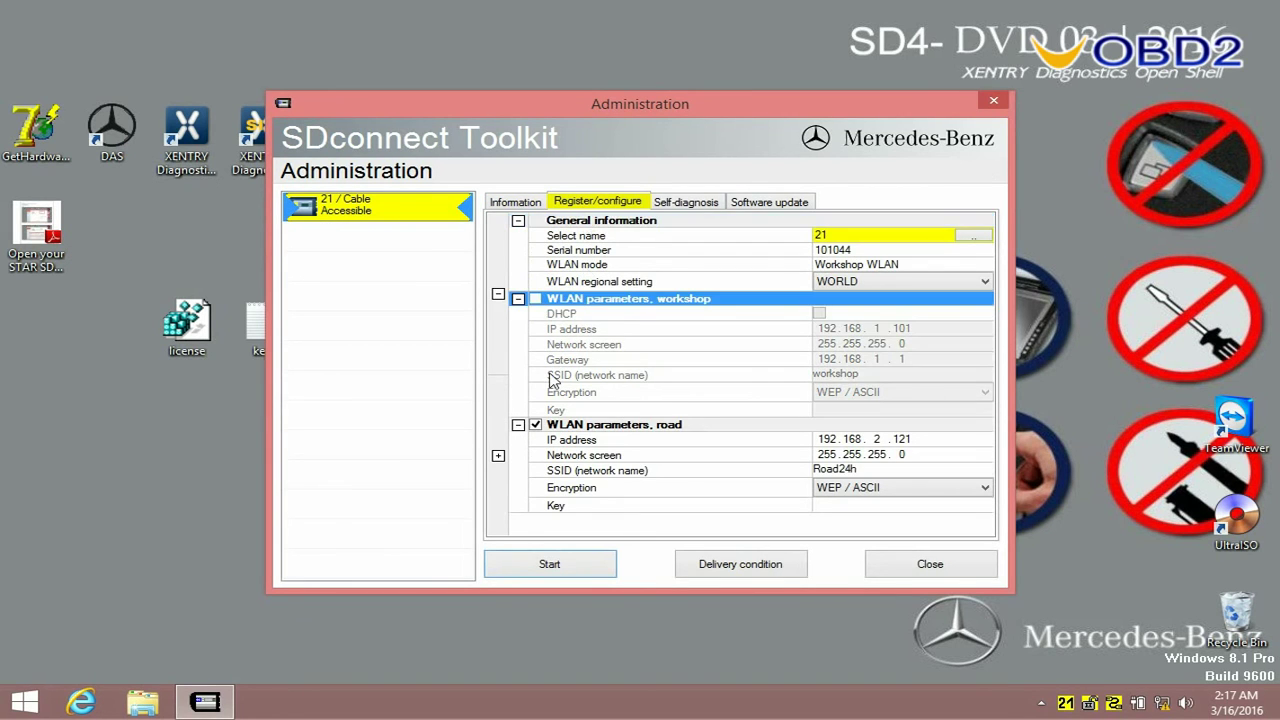
left_click(537, 426)
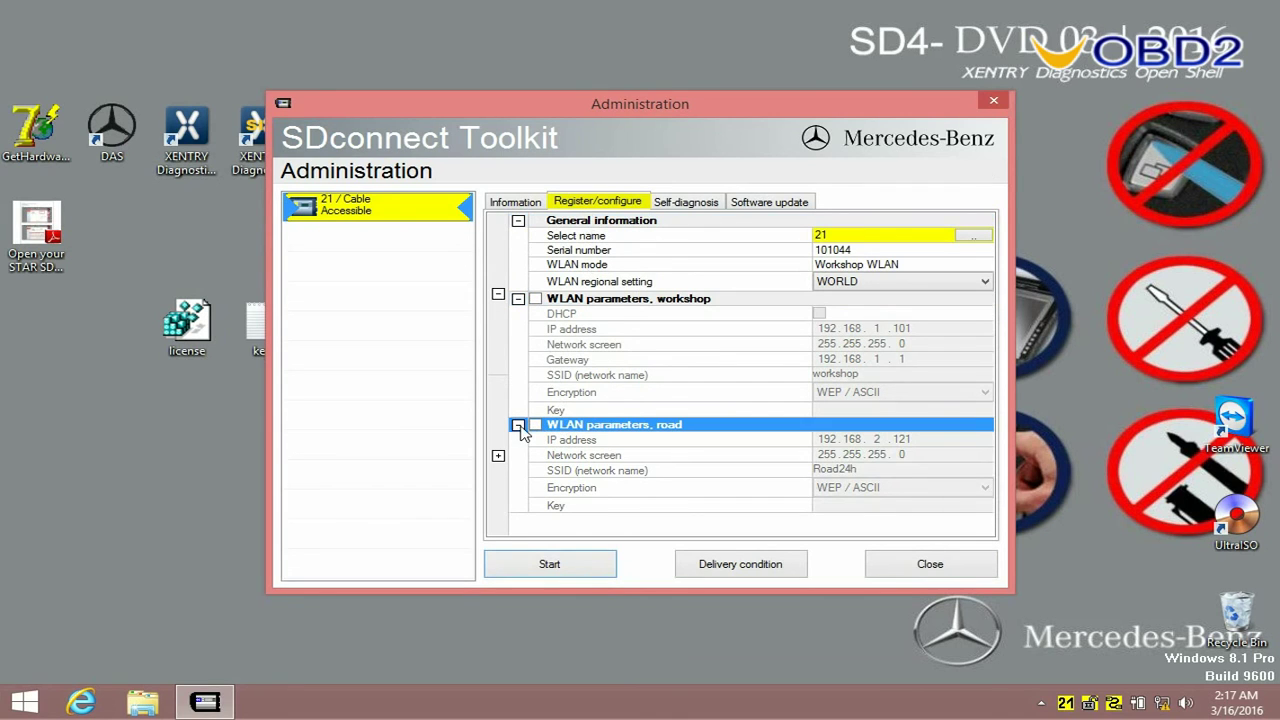
left_click(518, 425)
left_click(518, 299)
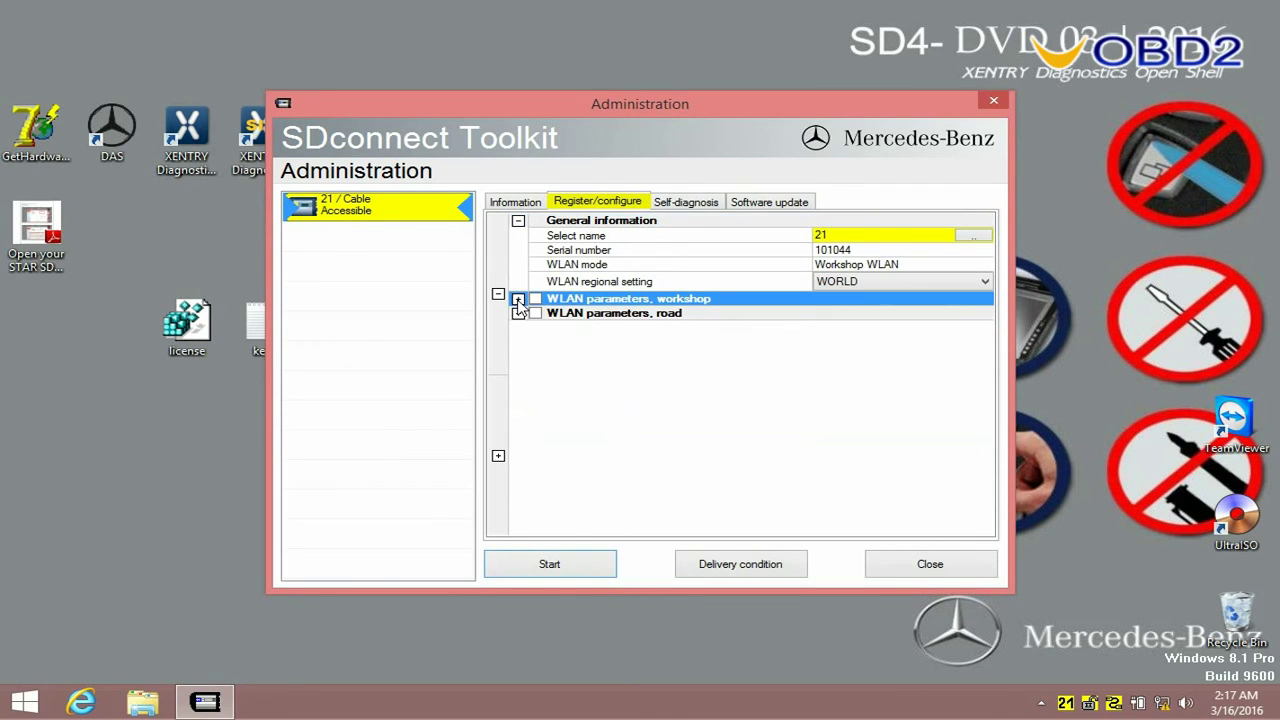
left_click(572, 562)
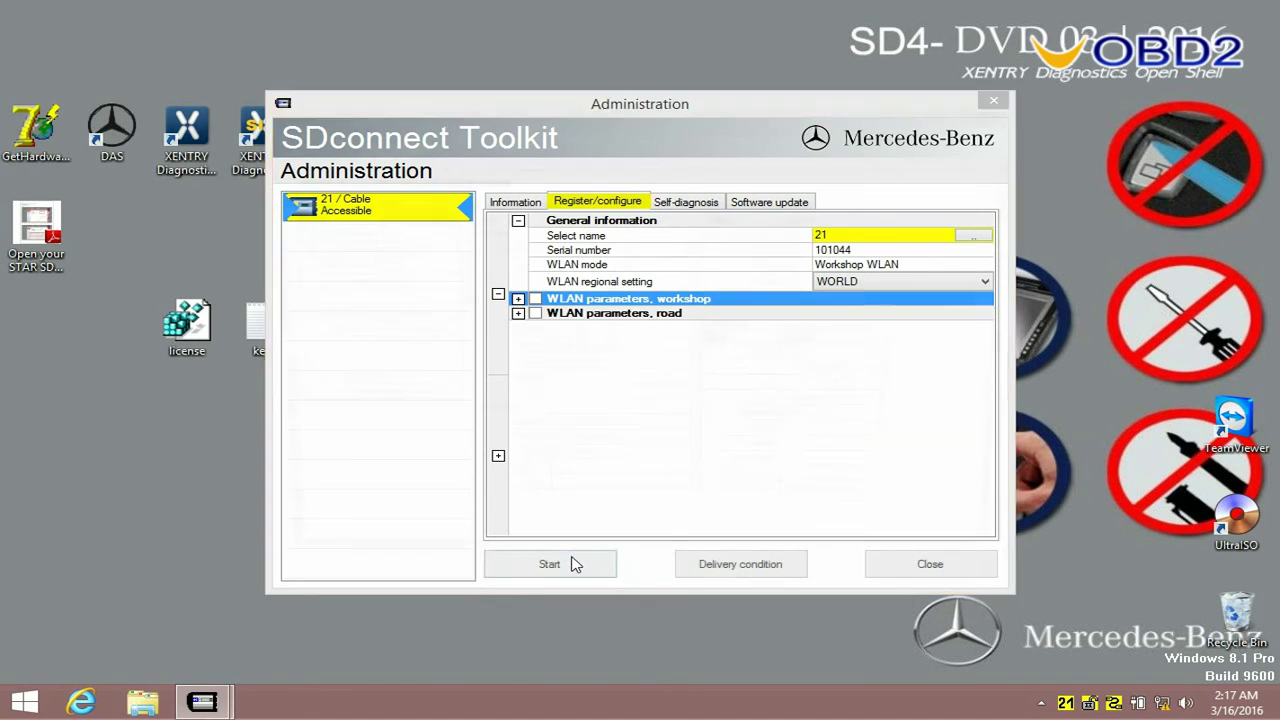
left_click(960, 152)
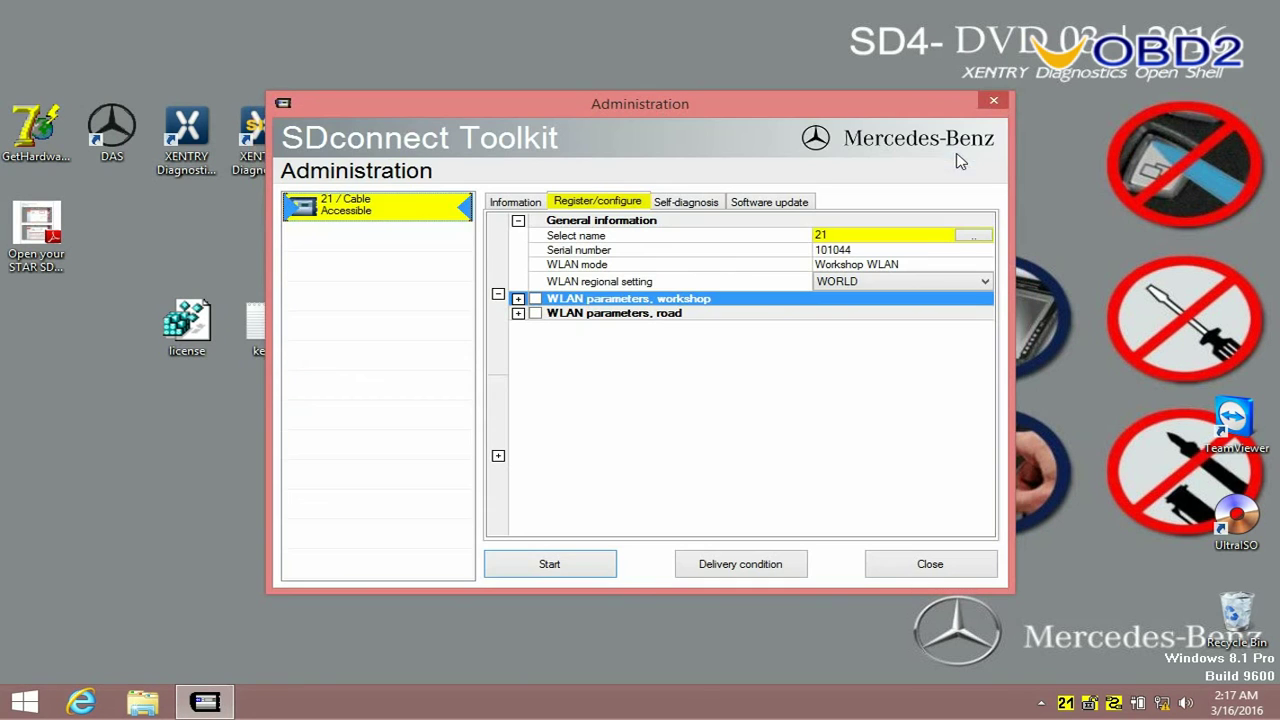
left_click(995, 102)
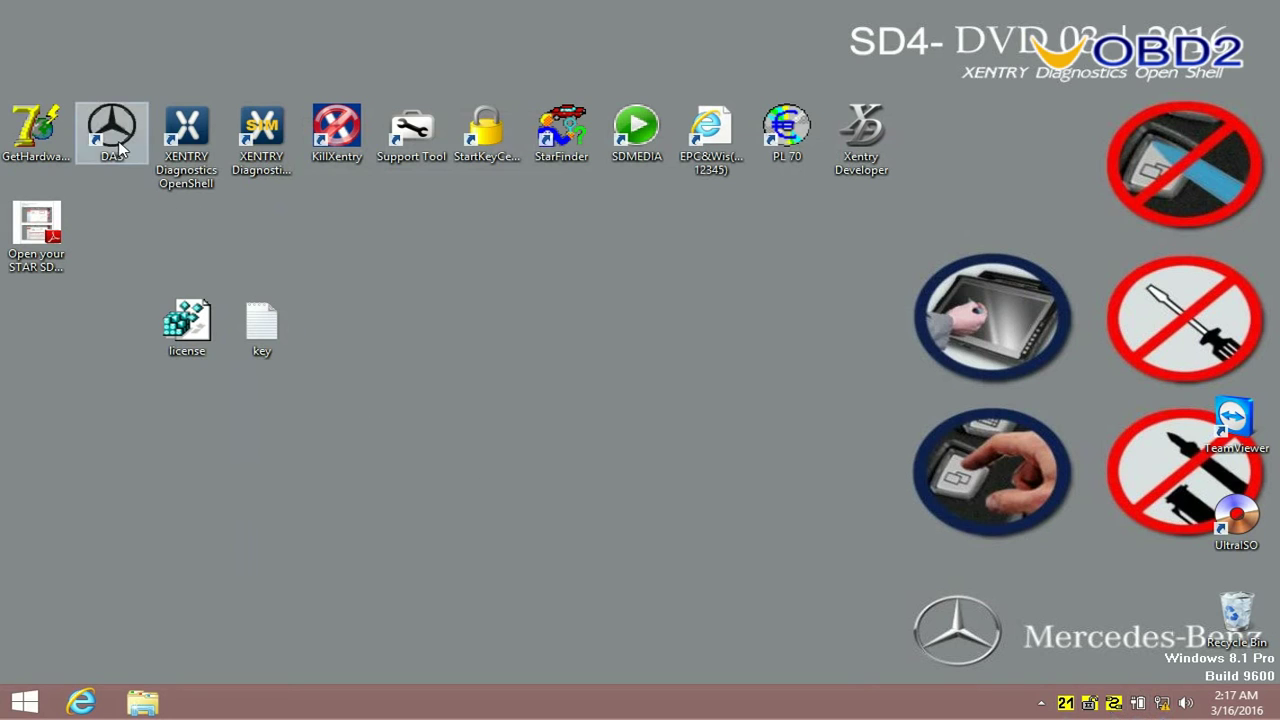
In XENTRY OpenShell, identify Mercedes-Benz passenger car B (245) model 245.234 and start DAS diagnosis.
right_click(183, 136)
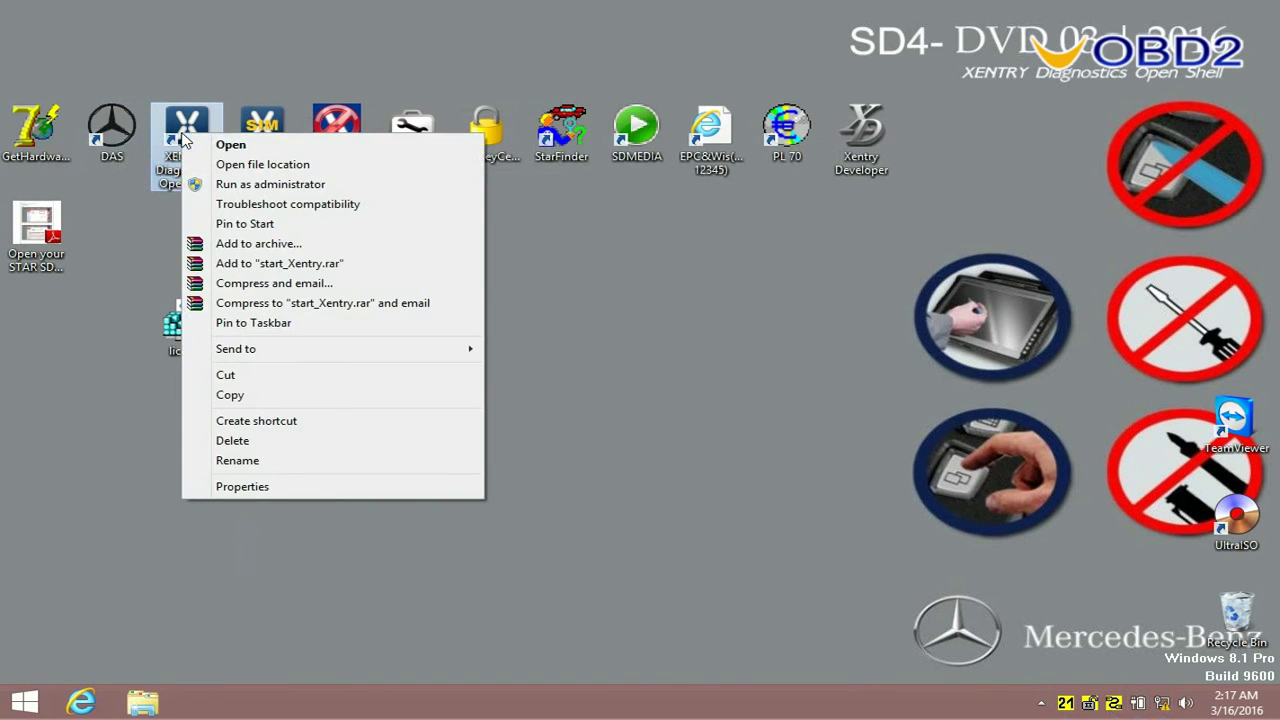
left_click(229, 146)
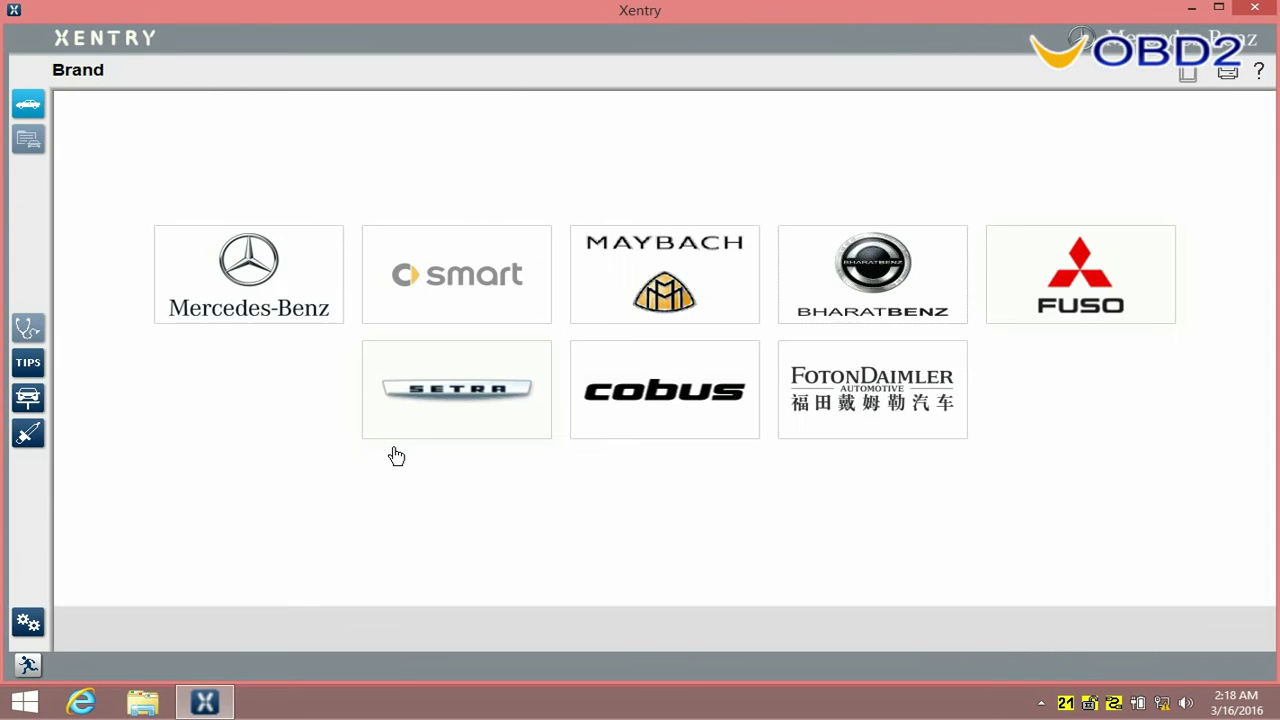
left_click(258, 275)
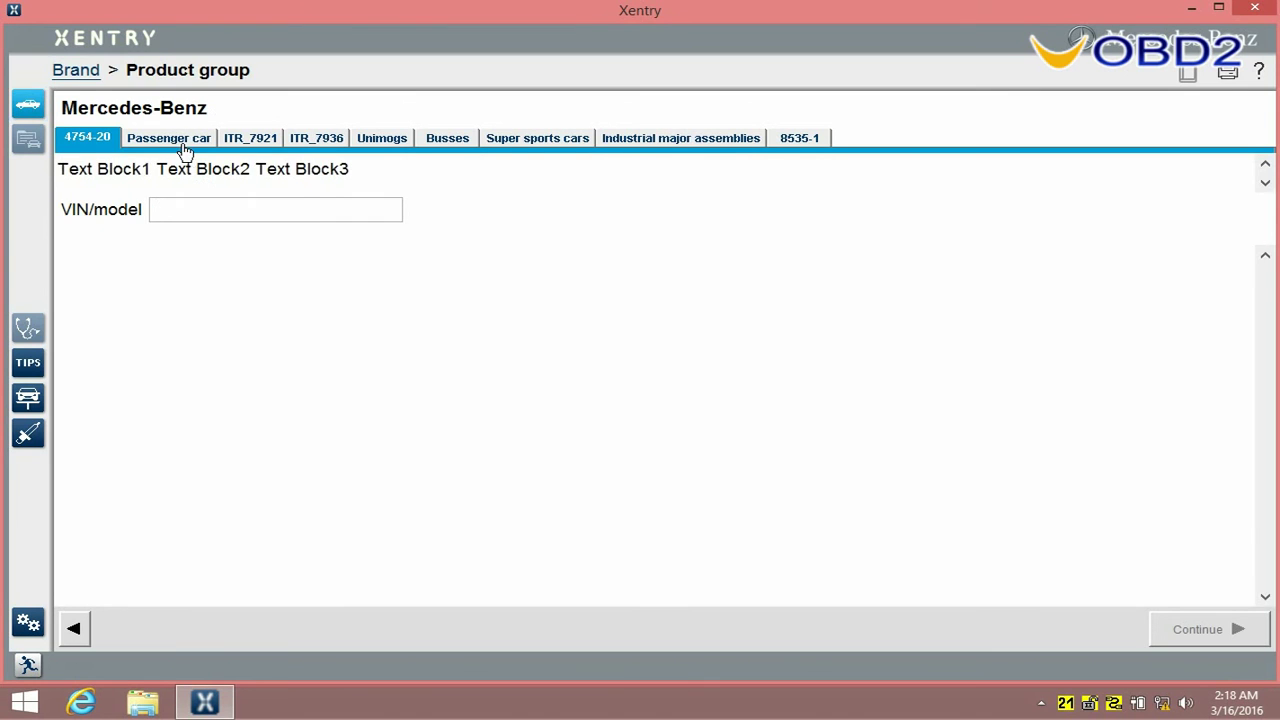
left_click(170, 138)
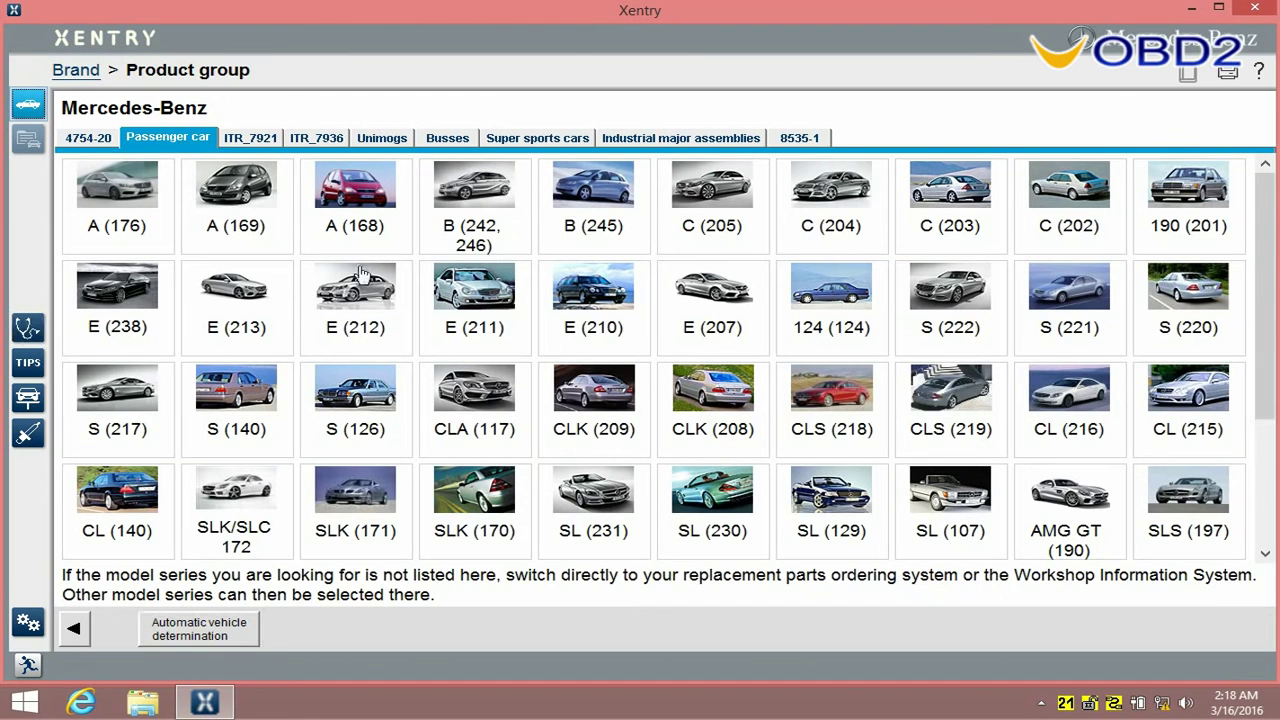
left_click(598, 200)
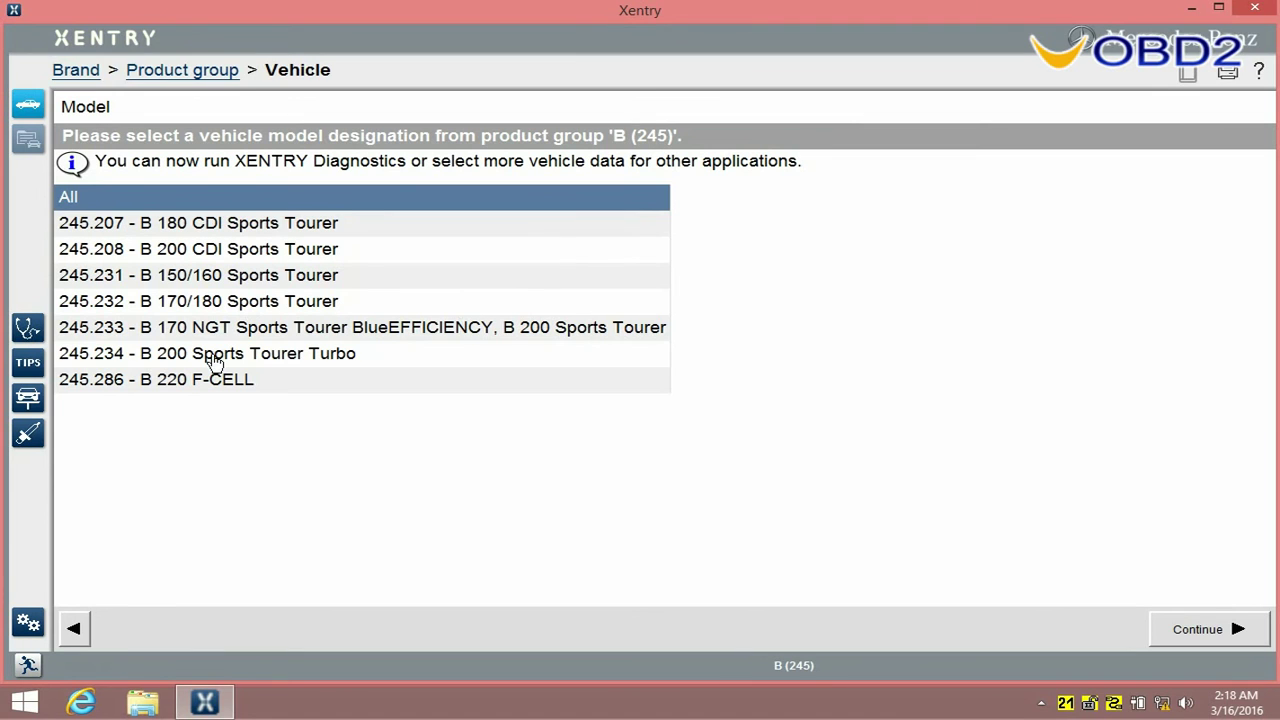
left_click(210, 355)
left_click(1214, 630)
left_click(1211, 628)
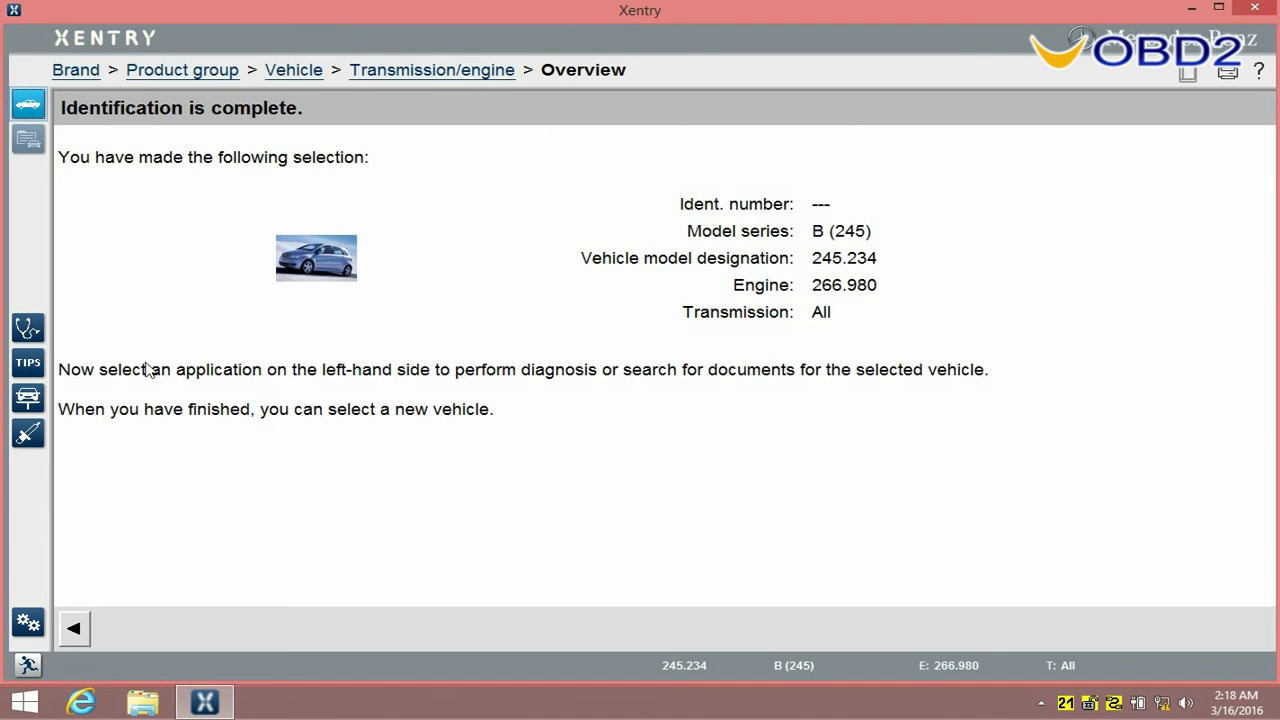
left_click(28, 327)
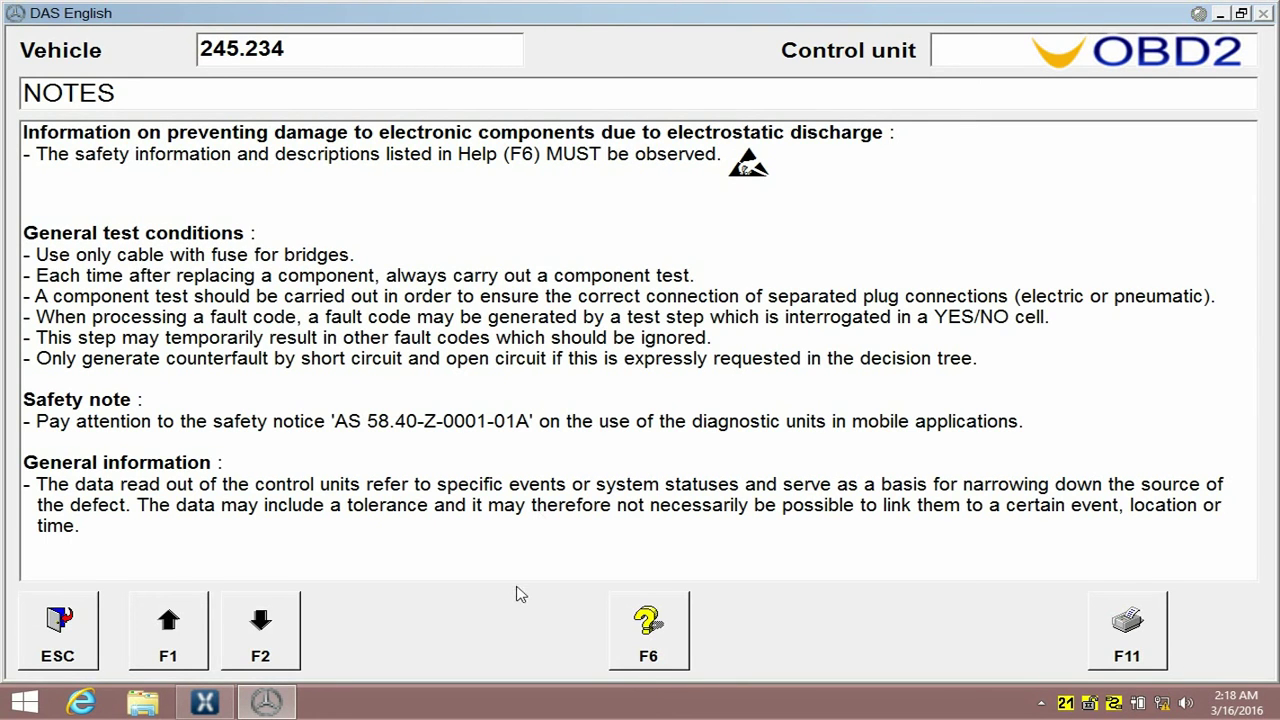
Acknowledge safety notes and identify 245.234 B 200 TURBO, up to 11/2005, gasoline, left-hand steering.
left_click(255, 643)
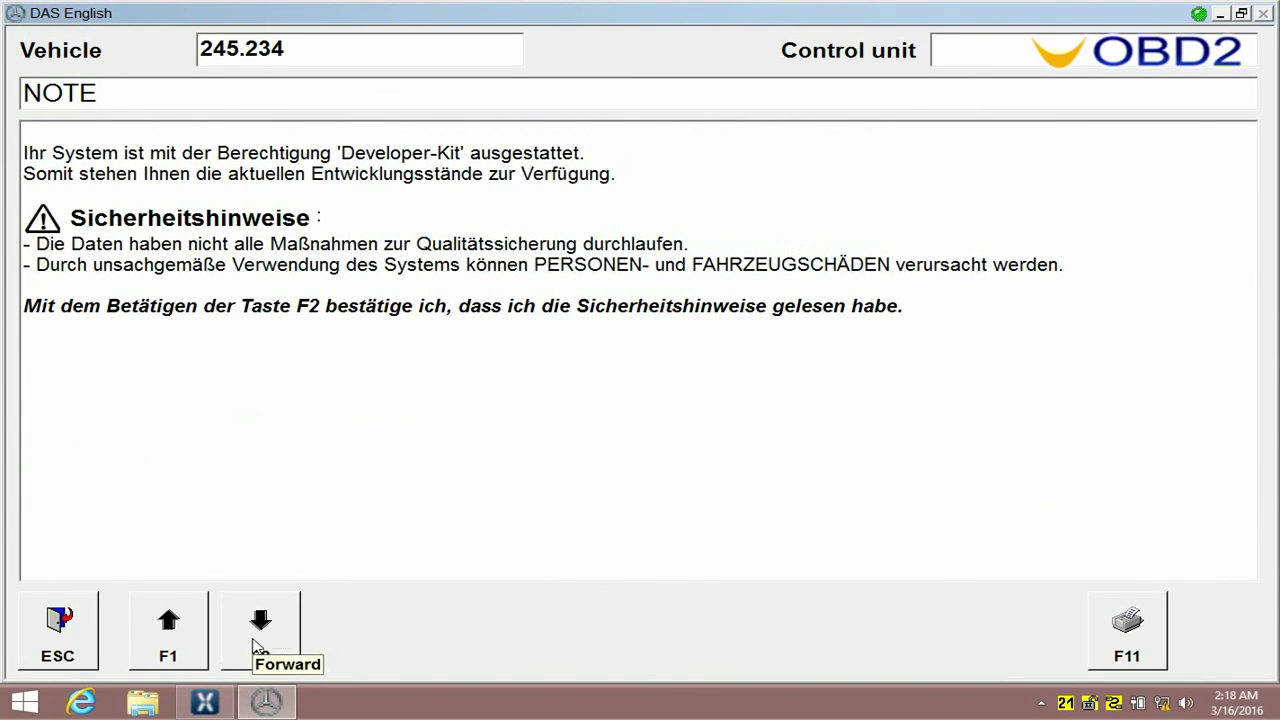
left_click(256, 647)
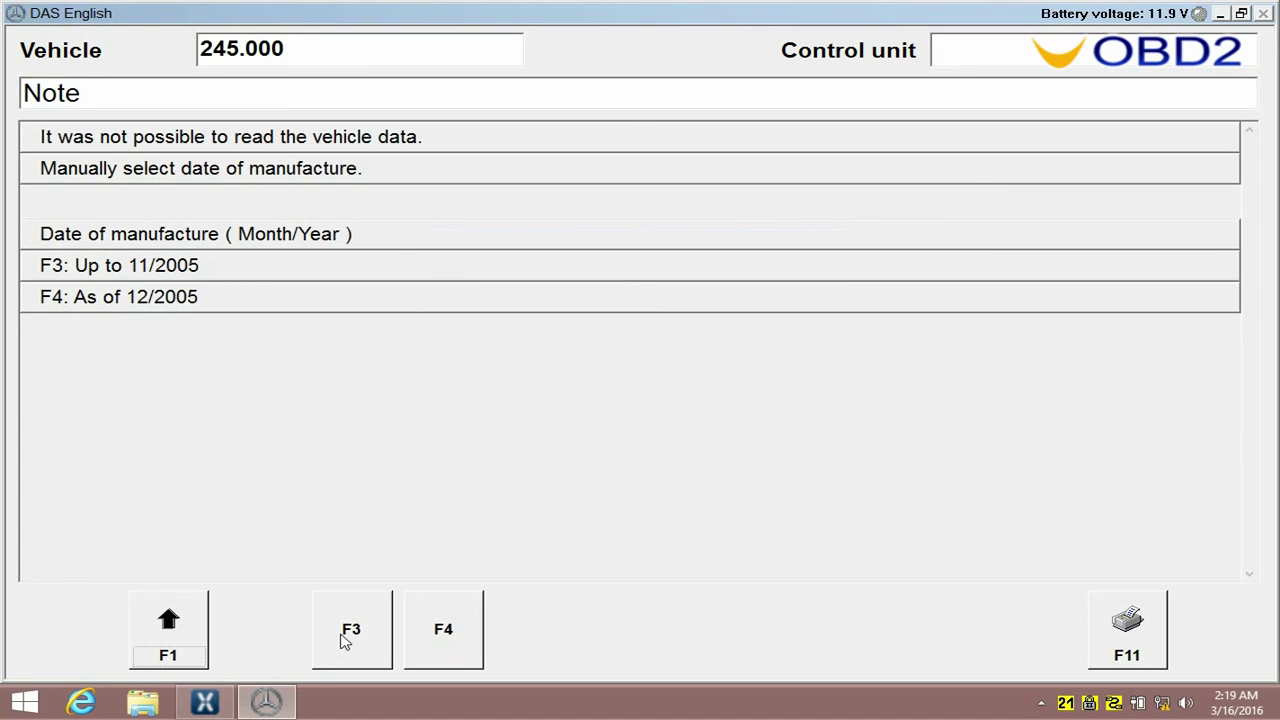
left_click(342, 638)
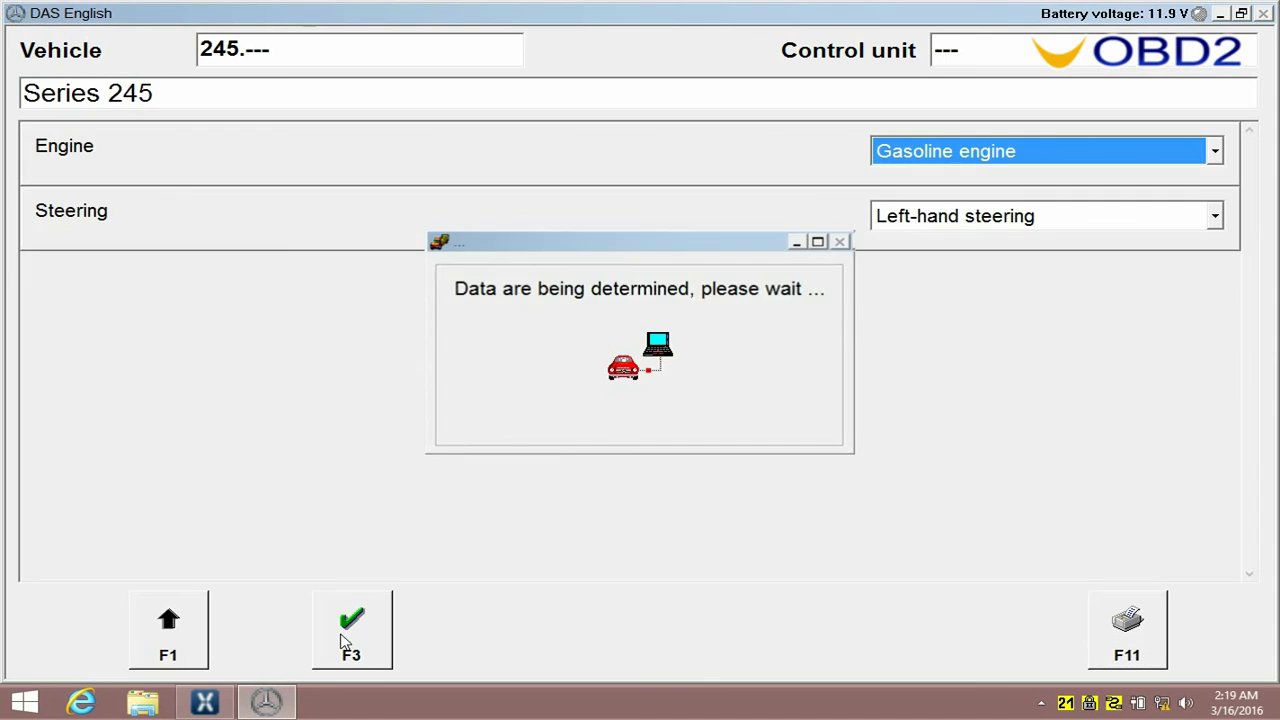
left_click(342, 640)
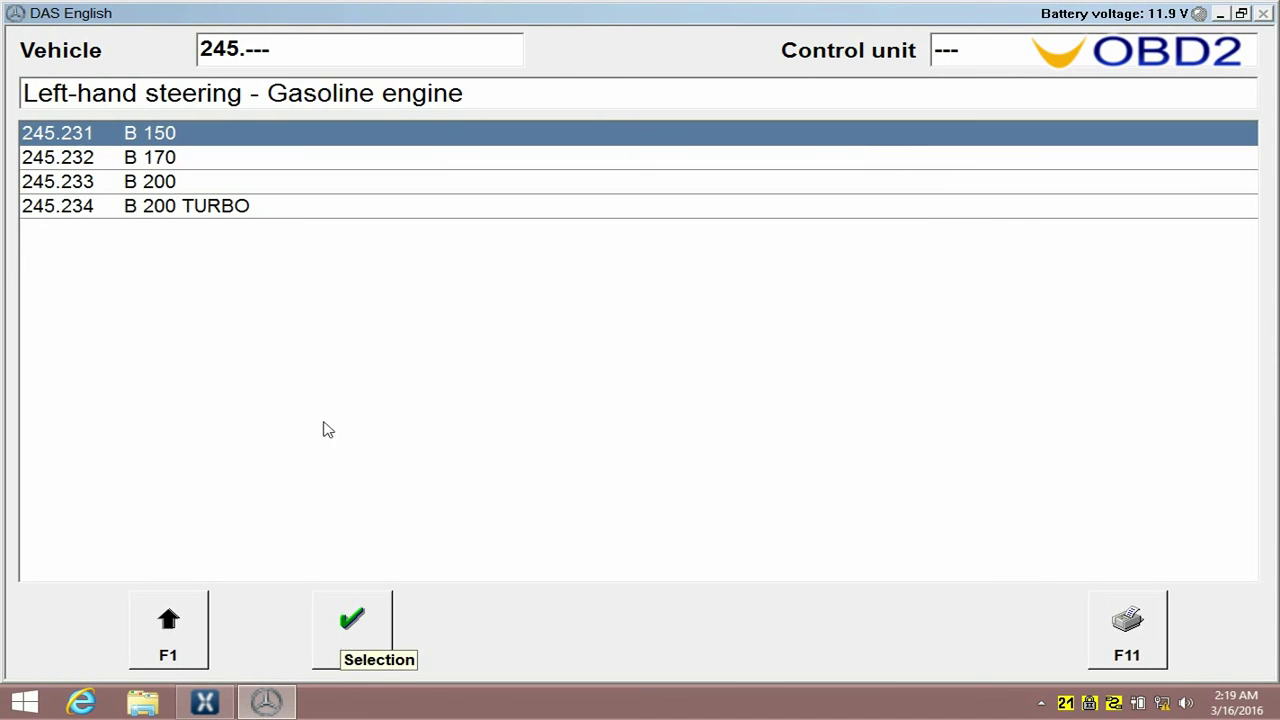
left_click(308, 208)
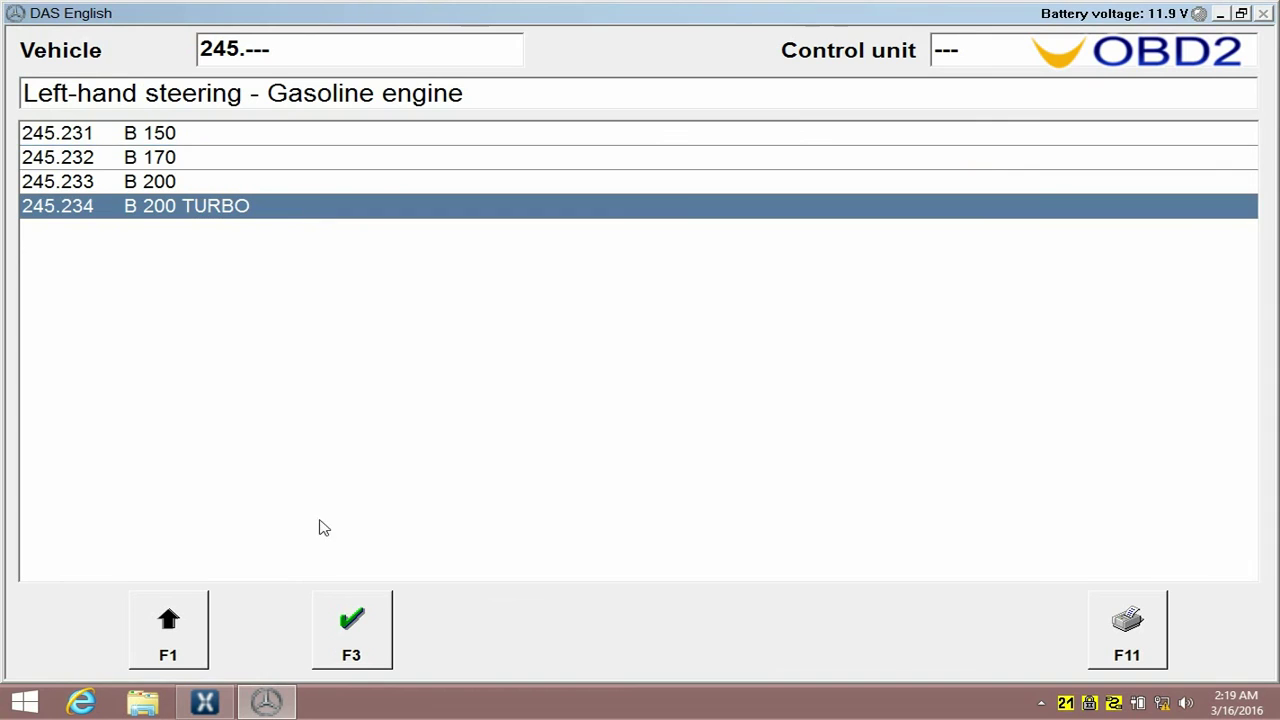
left_click(345, 638)
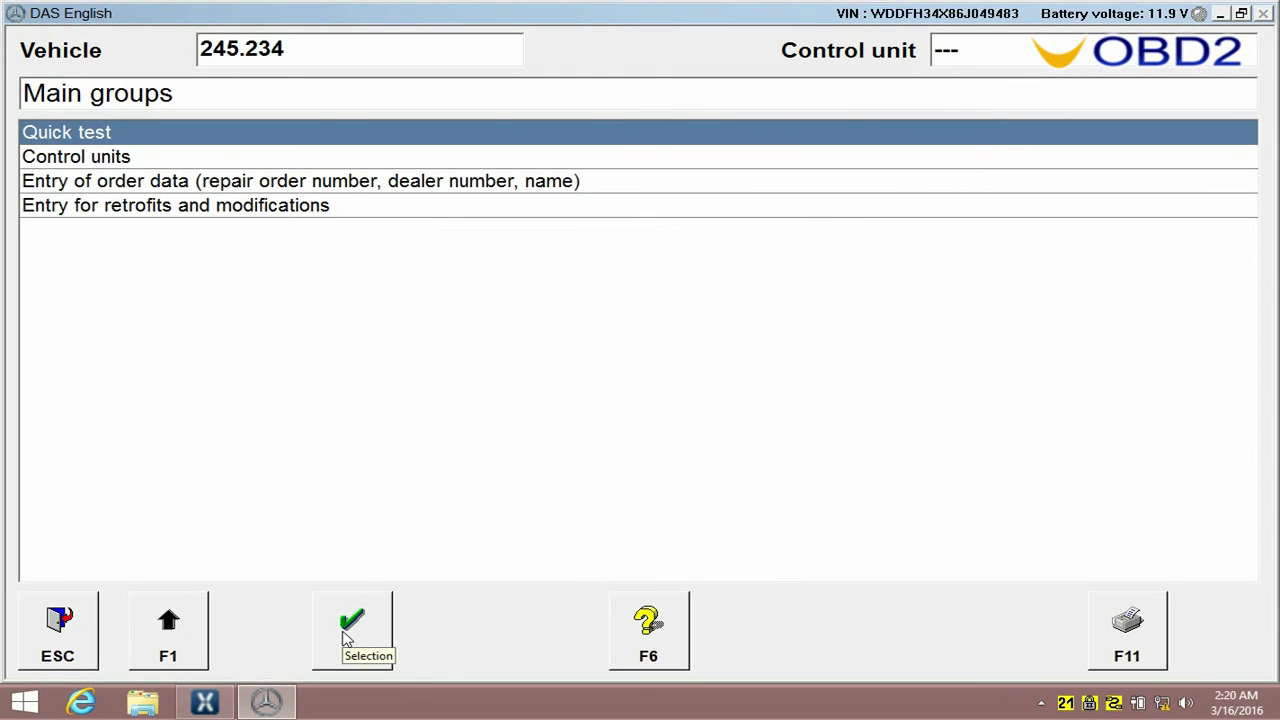
left_click(347, 638)
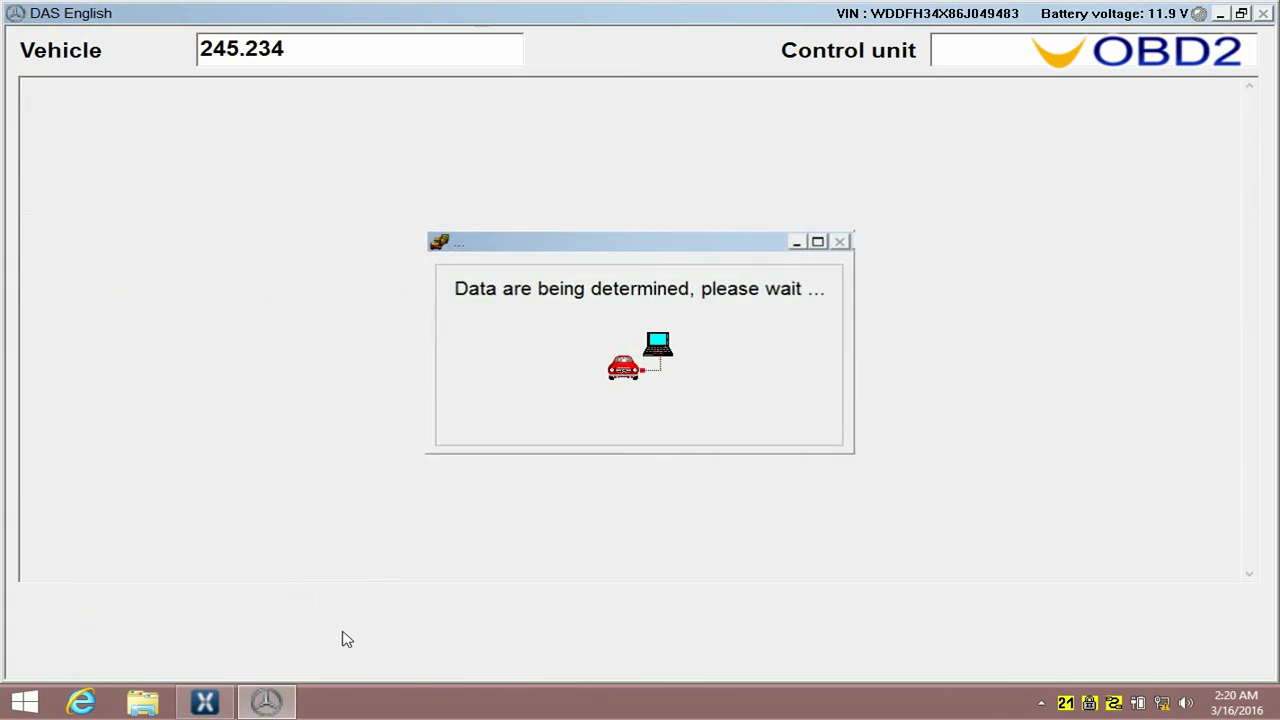
Enter driven distance 56789, run the quick test, then choose End DAS and confirm.
type("56789")
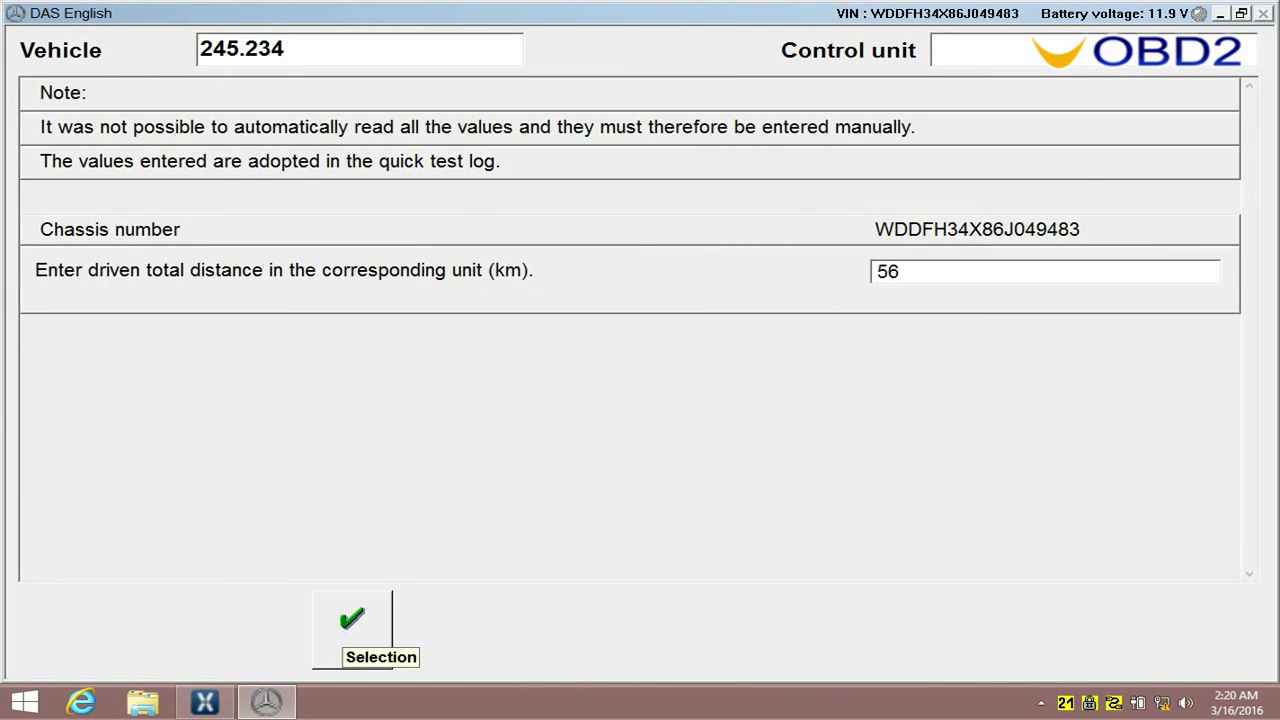
left_click(338, 640)
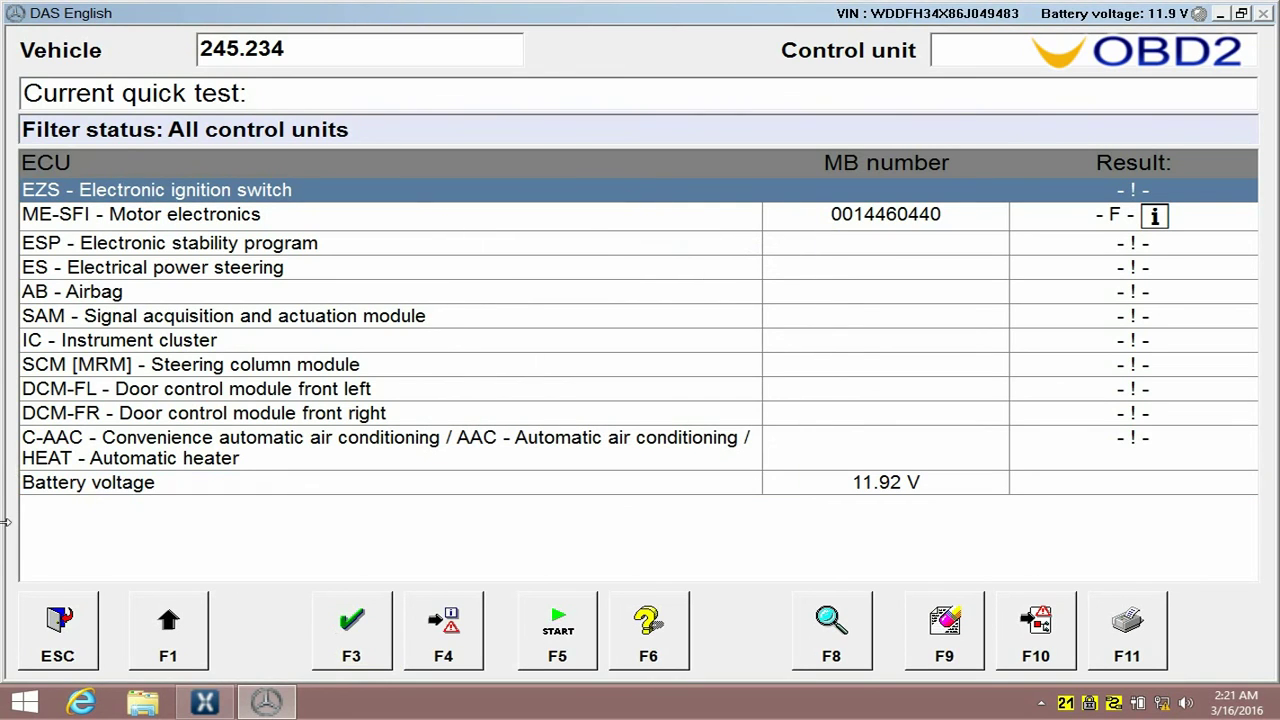
left_click(55, 615)
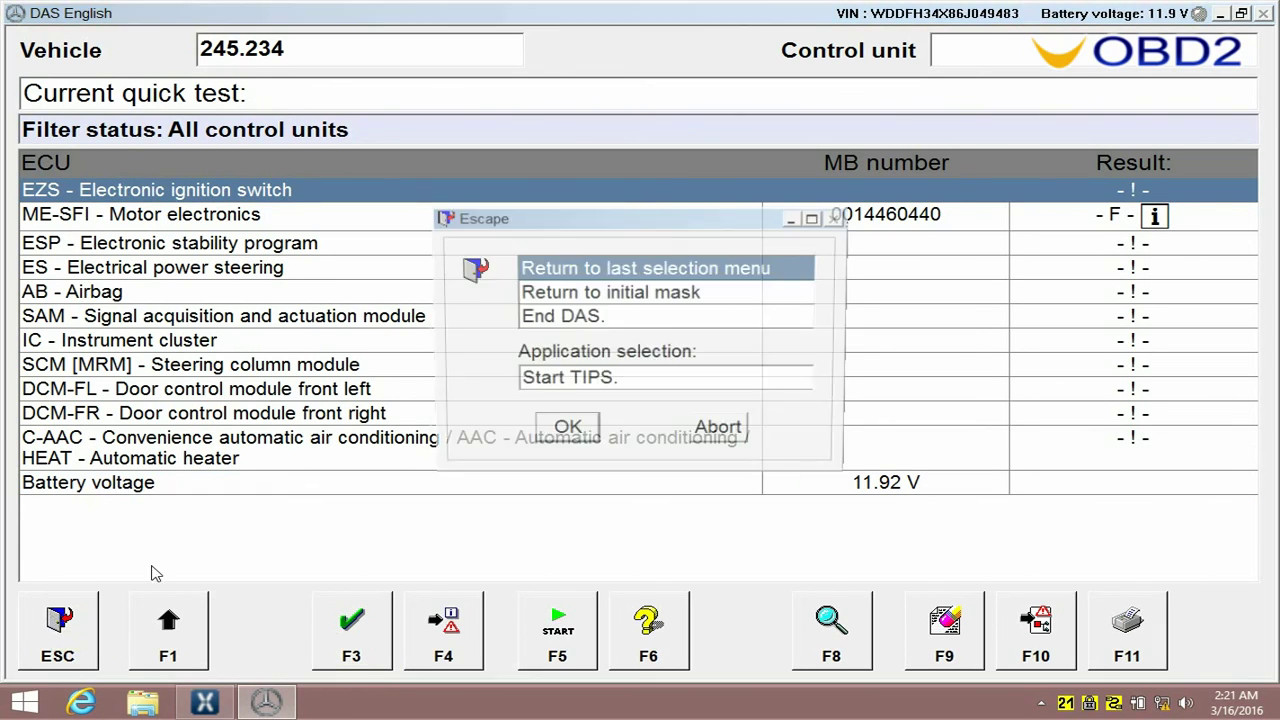
left_click(587, 322)
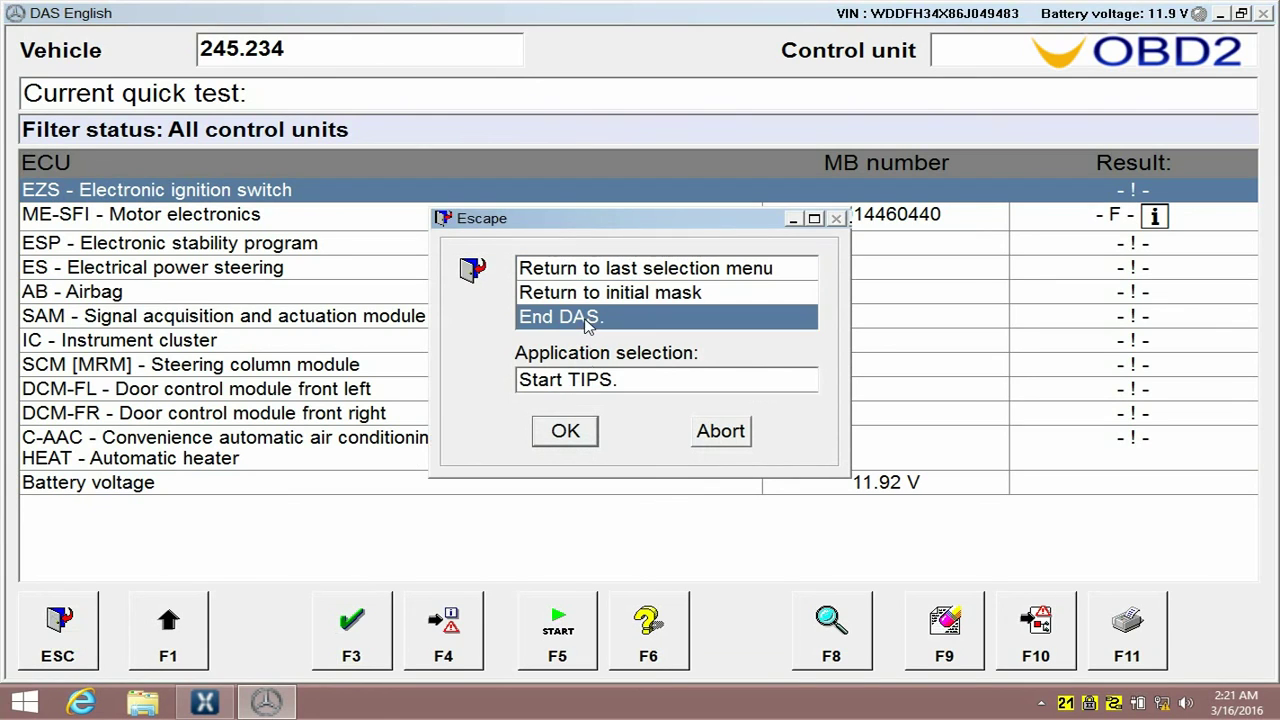
left_click(576, 431)
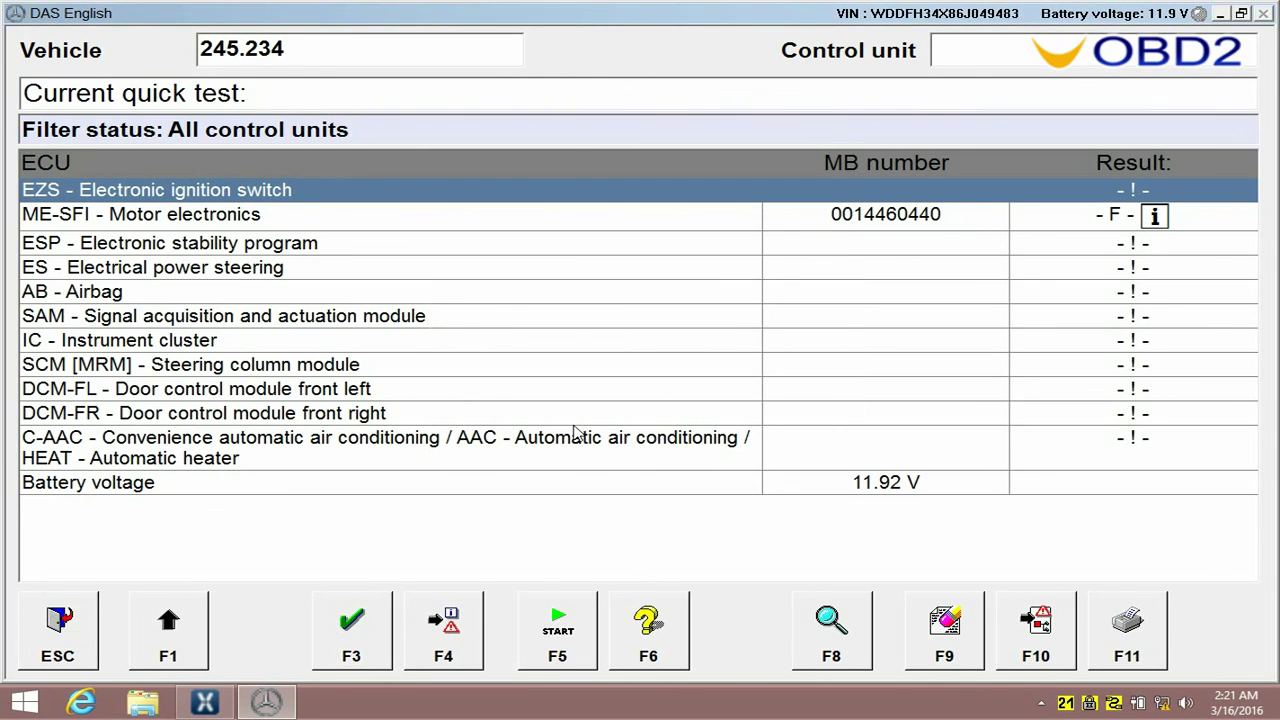